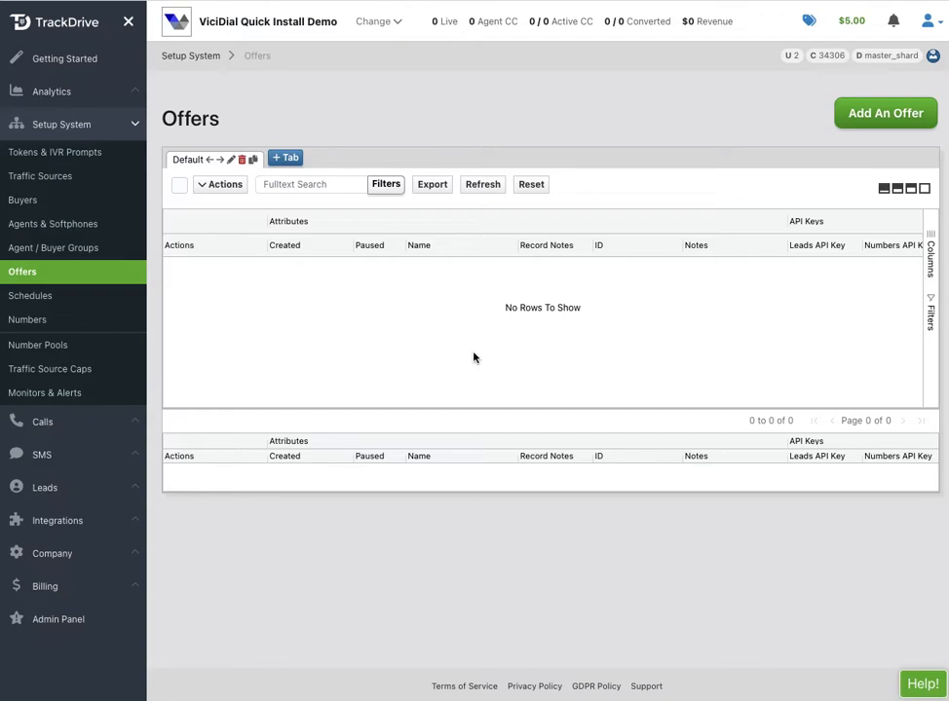
# Start a new offer named Medicare Calls with offer ID Medicare.
pyautogui.click(878, 114)
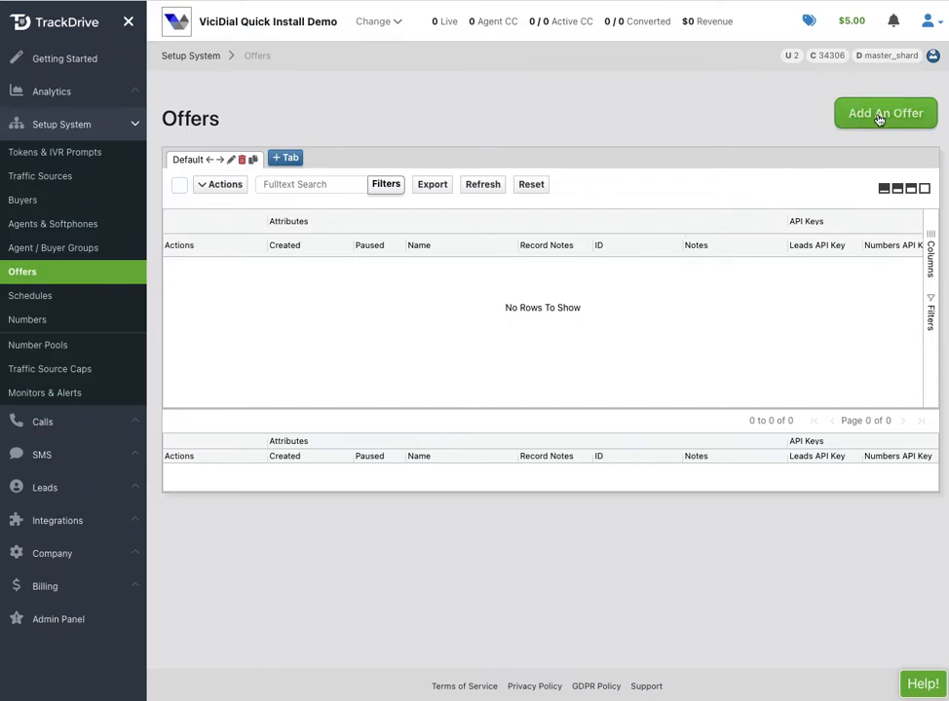
pyautogui.click(130, 240)
pyautogui.write('Medica')
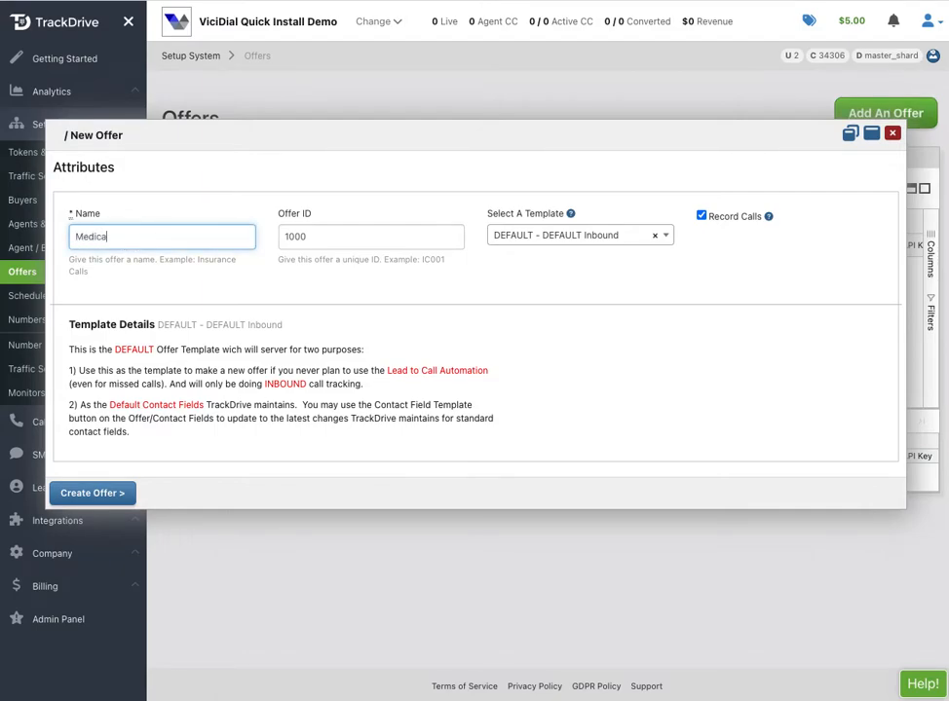
pyautogui.write('re Calls')
pyautogui.doubleClick(294, 240)
pyautogui.write('Medi')
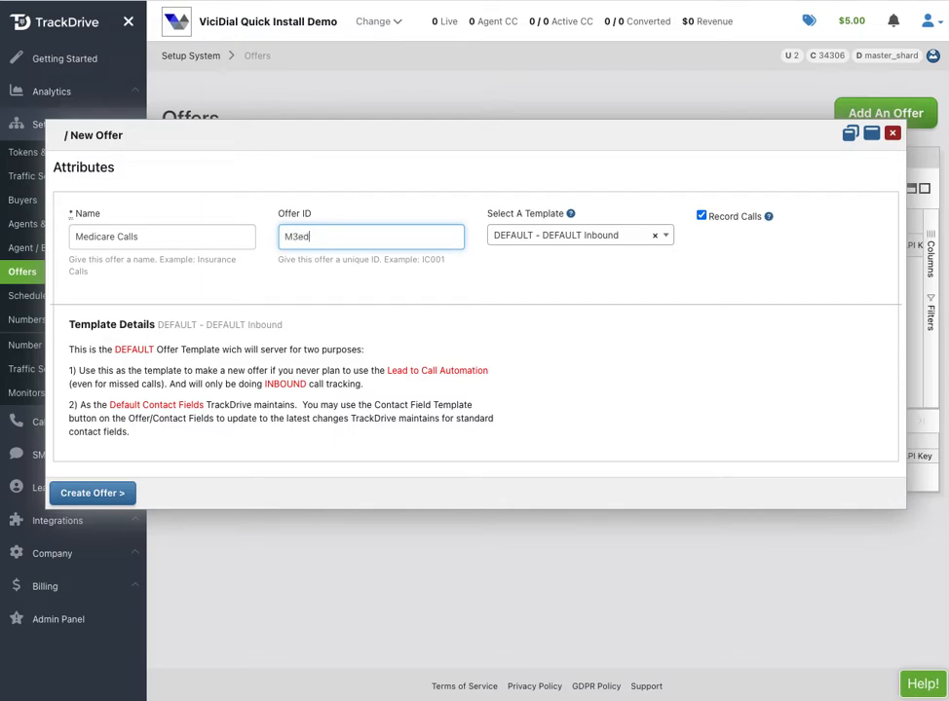
pyautogui.press('BackSpace')
pyautogui.press('BackSpace')
pyautogui.write('dicare')
# Base the offer on the MEDICARE - MEDICARE Inbound template and create it.
pyautogui.click(534, 238)
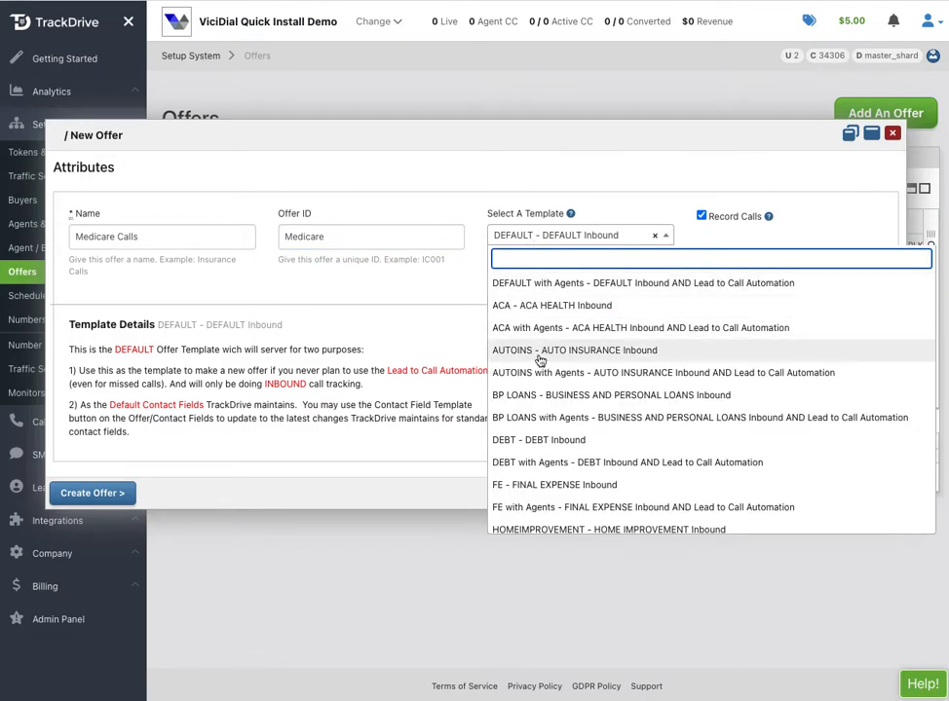
pyautogui.scroll(-4, 540, 361)
pyautogui.scroll(-1, 546, 370)
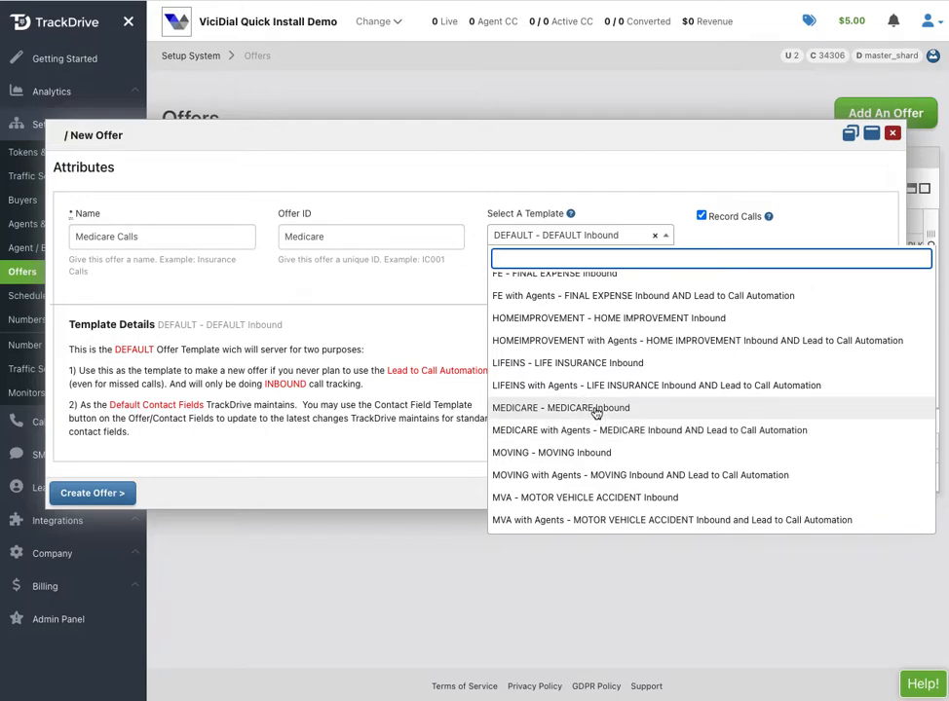
pyautogui.click(596, 410)
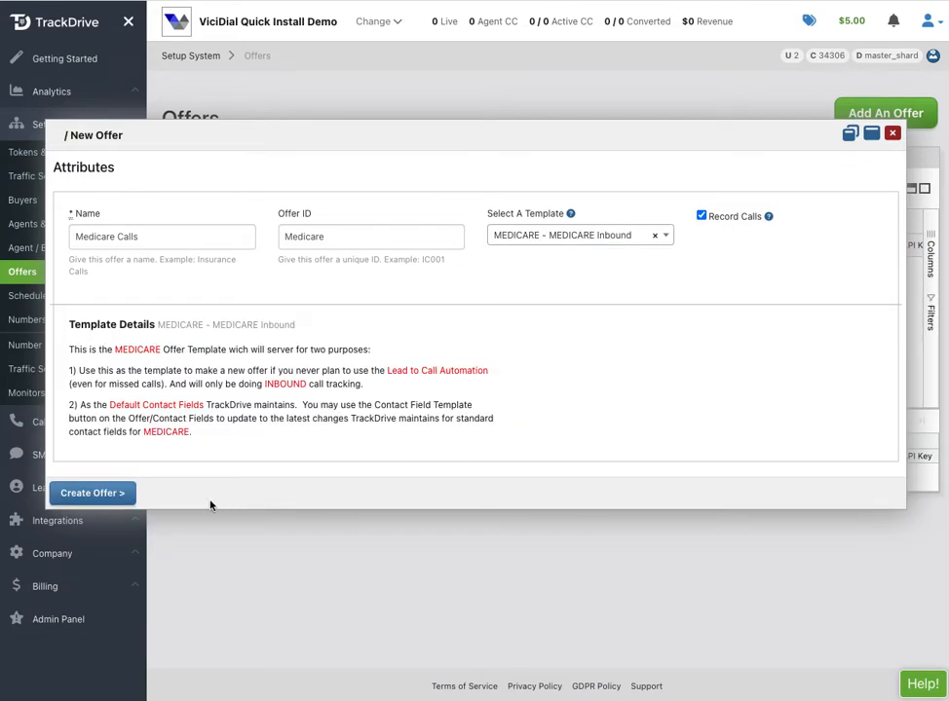
pyautogui.click(103, 494)
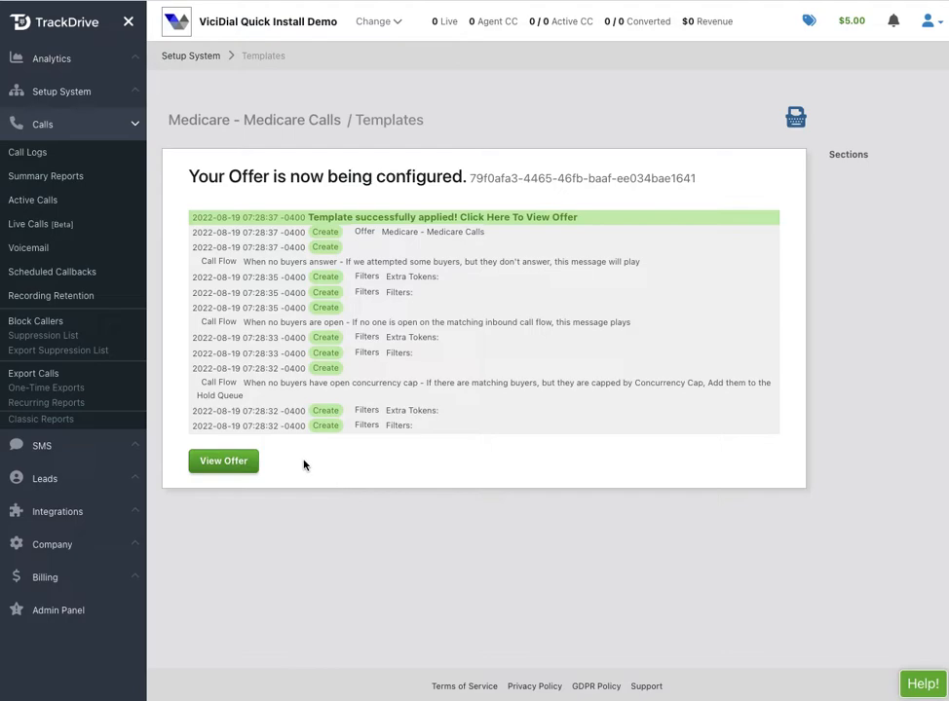
# Open the Medicare Calls offer's edit page showing its Call Handling flow with 1 buyer.
pyautogui.click(224, 462)
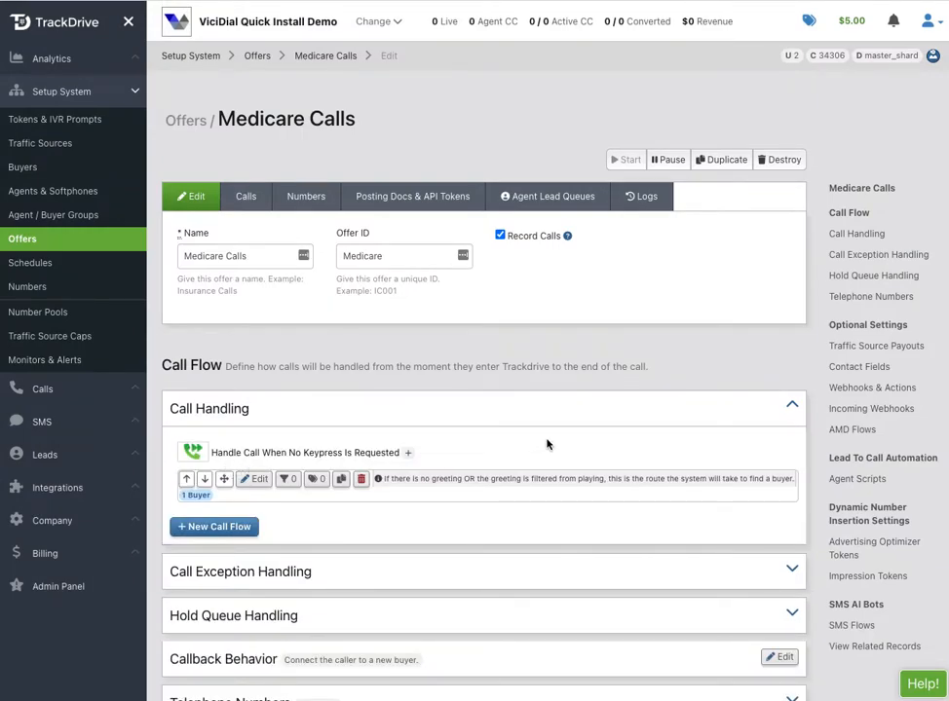
pyautogui.scroll(-4, 547, 444)
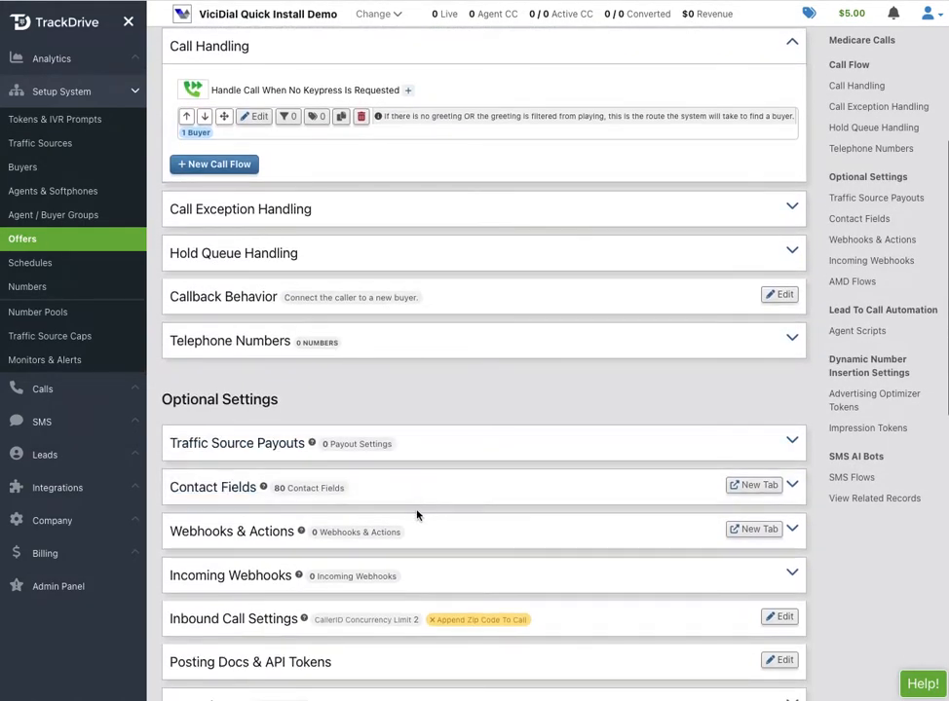
pyautogui.click(403, 497)
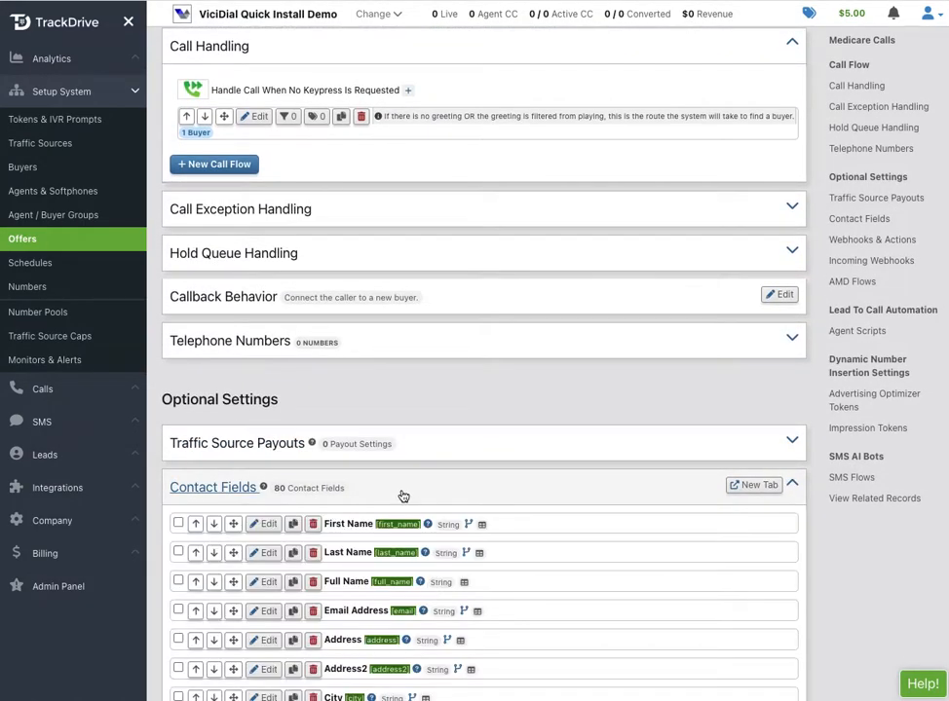
pyautogui.scroll(-2, 515, 563)
pyautogui.scroll(-2, 515, 565)
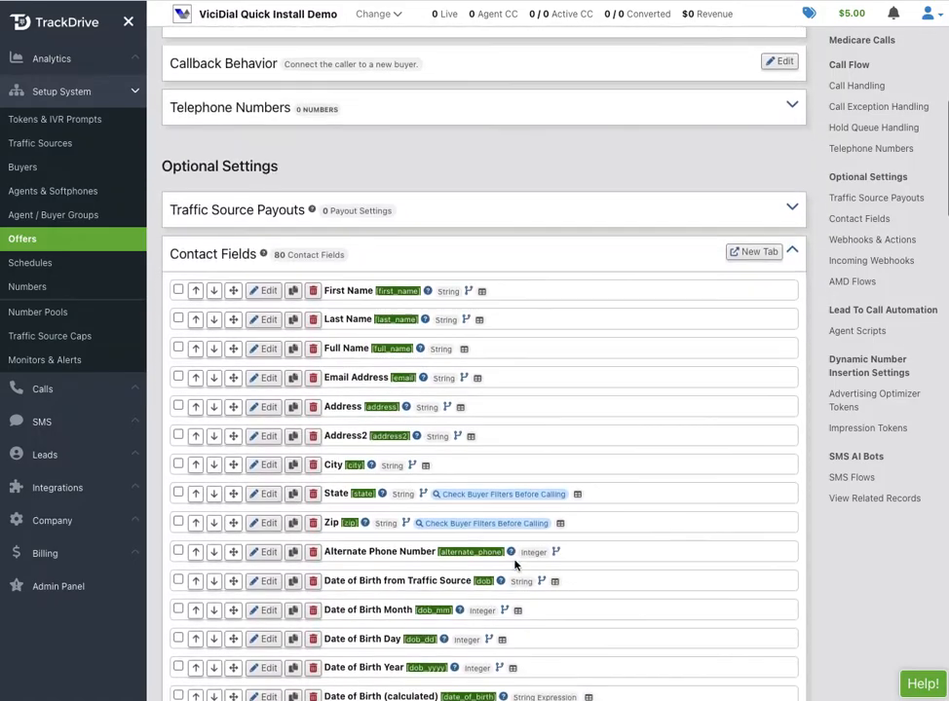
pyautogui.scroll(-1, 515, 565)
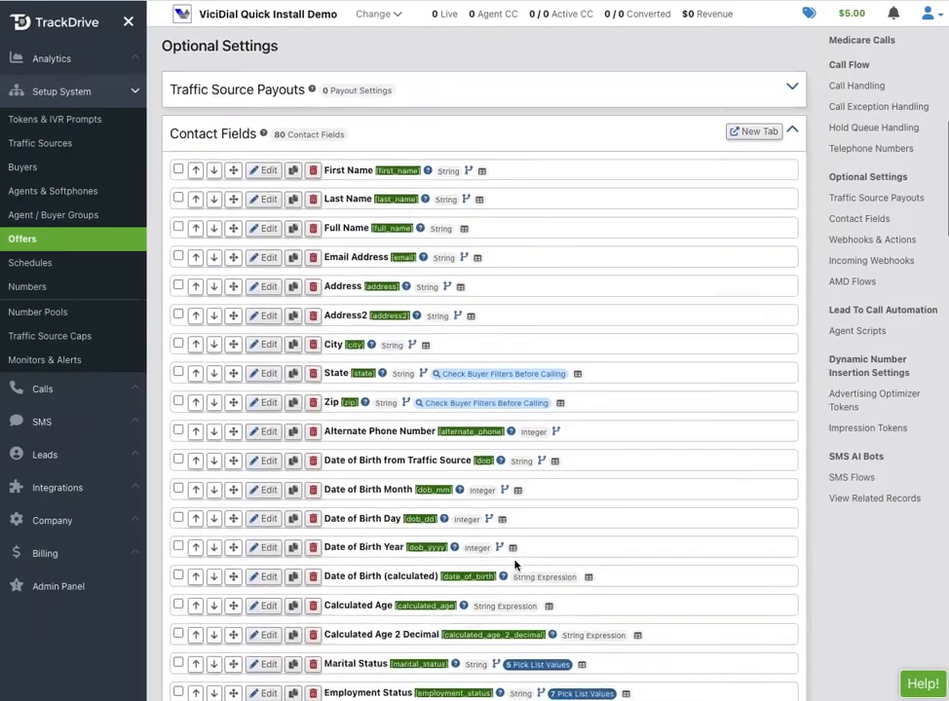
pyautogui.scroll(-1, 515, 561)
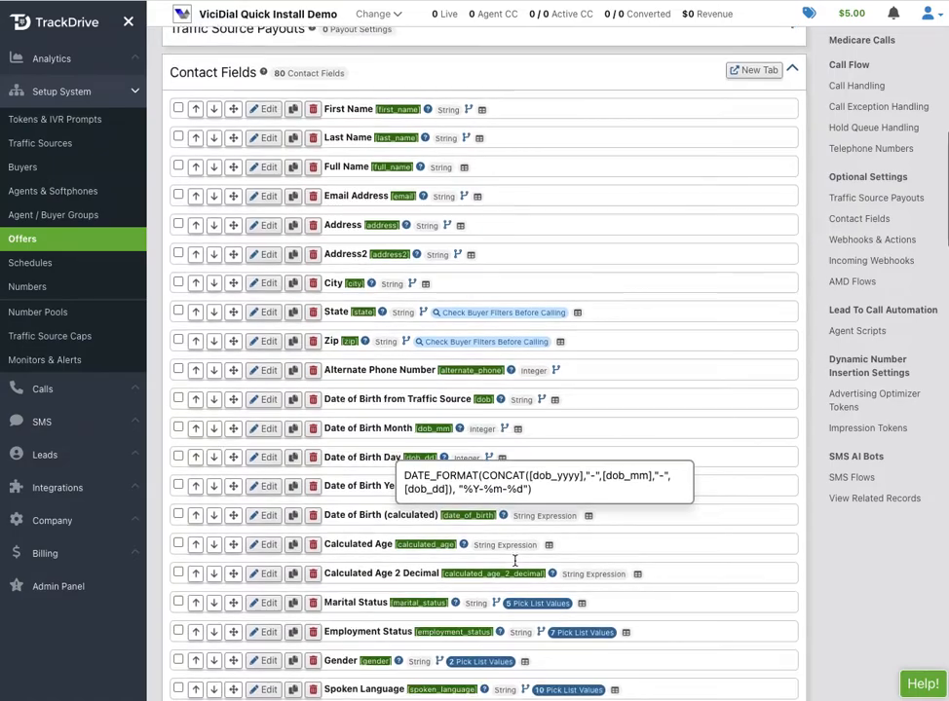
pyautogui.scroll(-2, 721, 539)
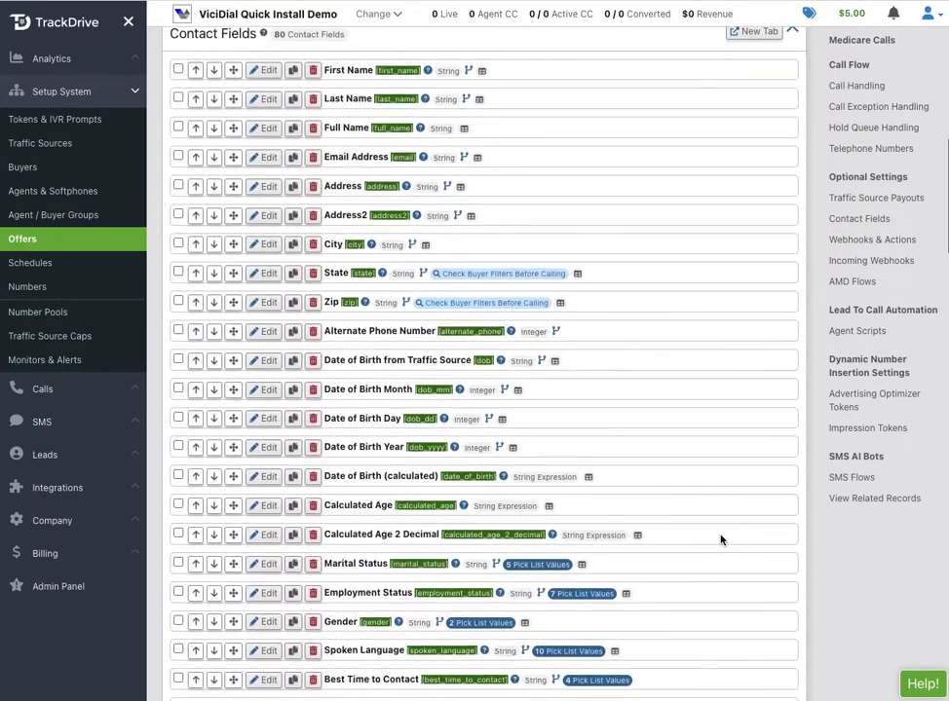
pyautogui.scroll(-3, 721, 539)
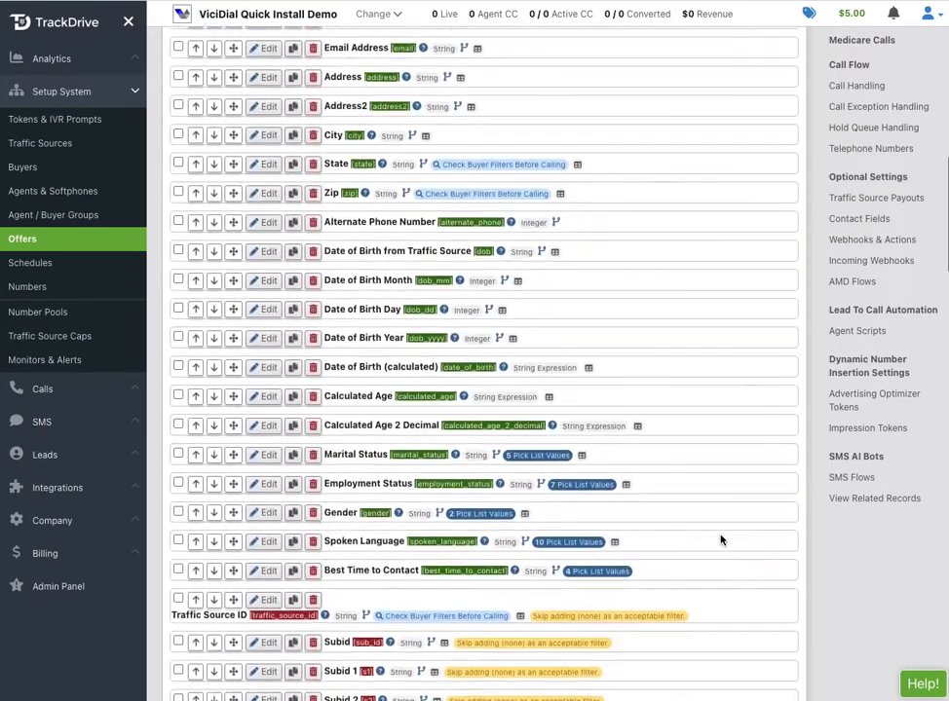
pyautogui.scroll(-2, 721, 539)
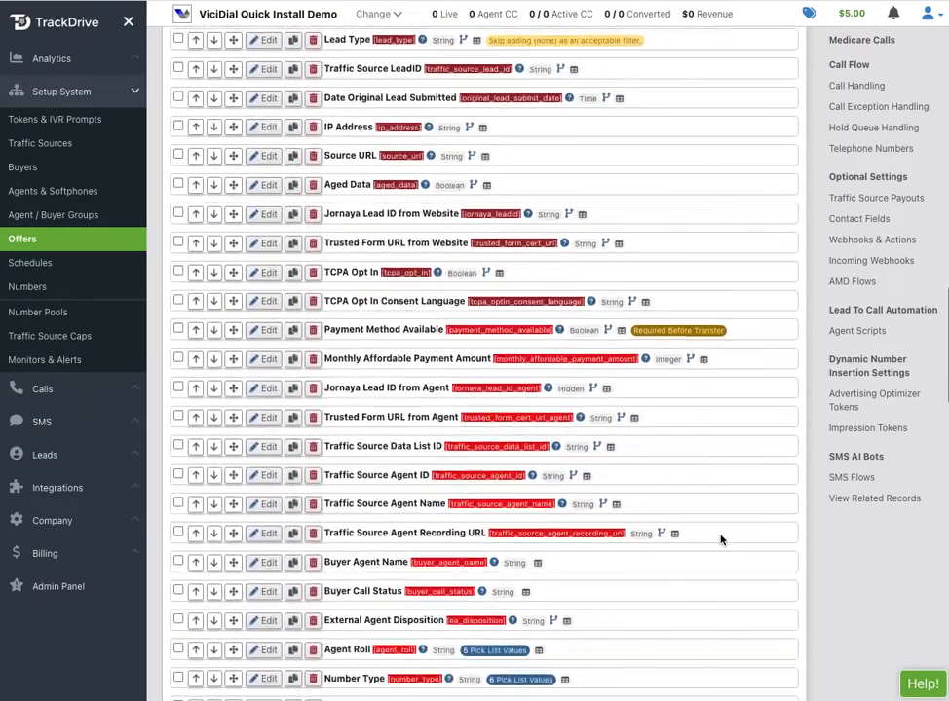
pyautogui.scroll(-1, 721, 539)
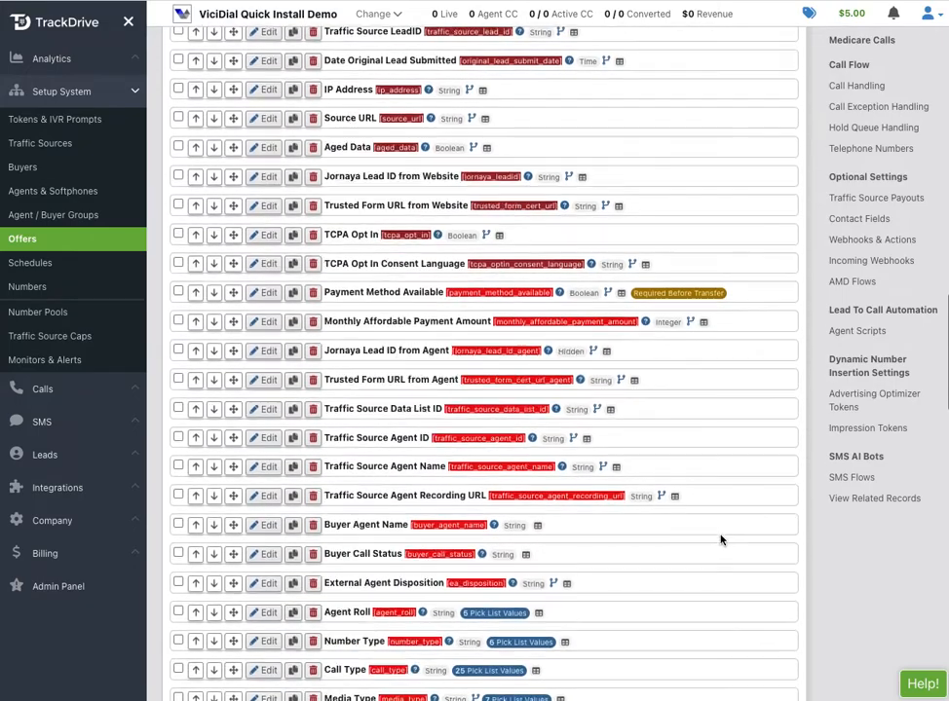
pyautogui.scroll(-2, 721, 539)
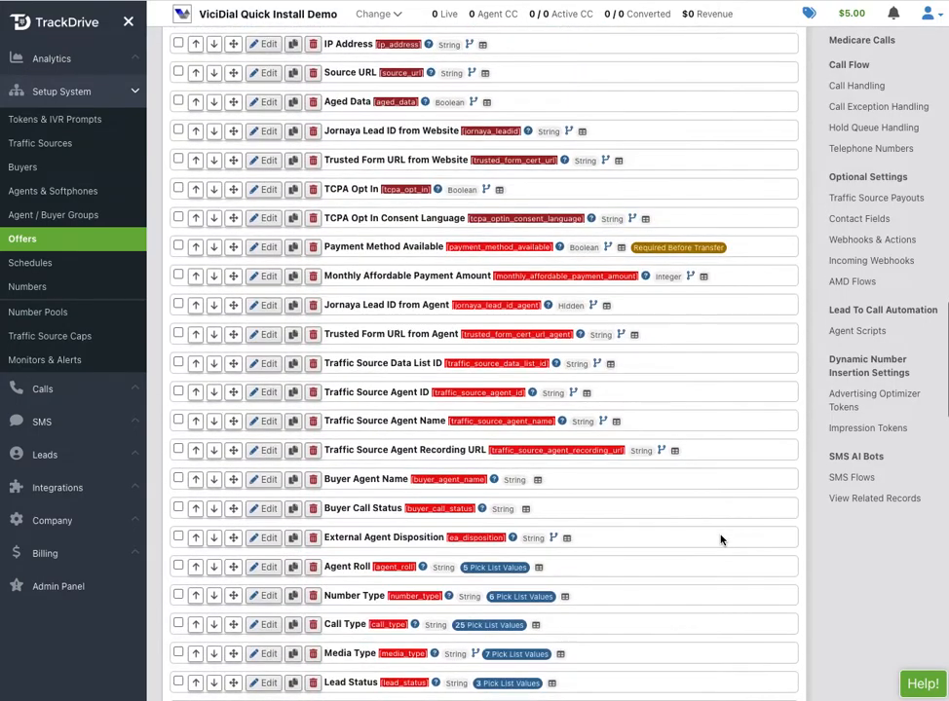
pyautogui.scroll(-1, 721, 540)
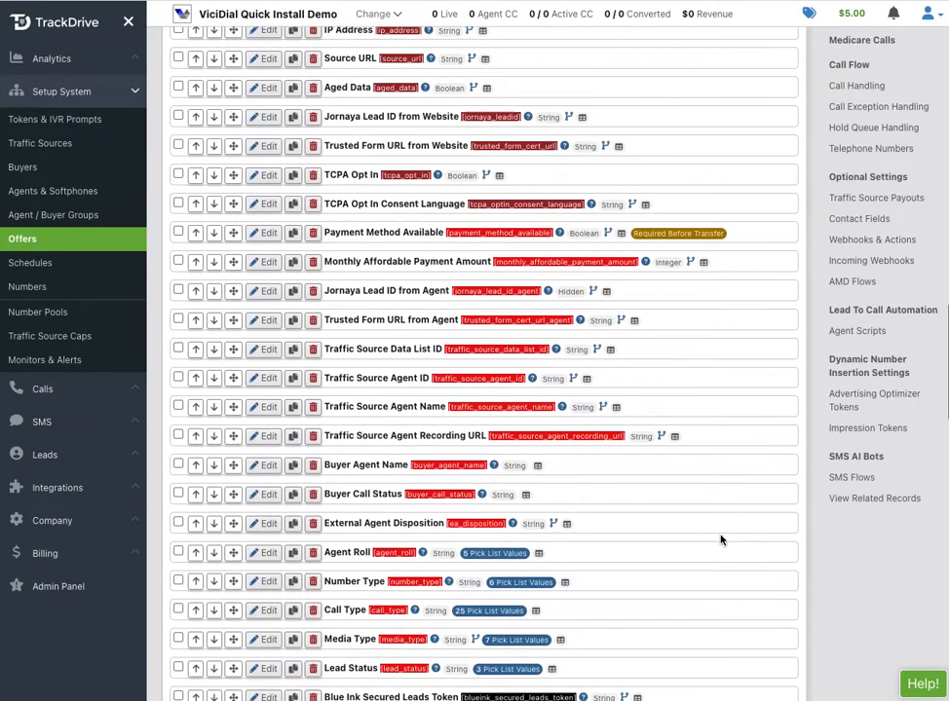
pyautogui.scroll(-2, 721, 540)
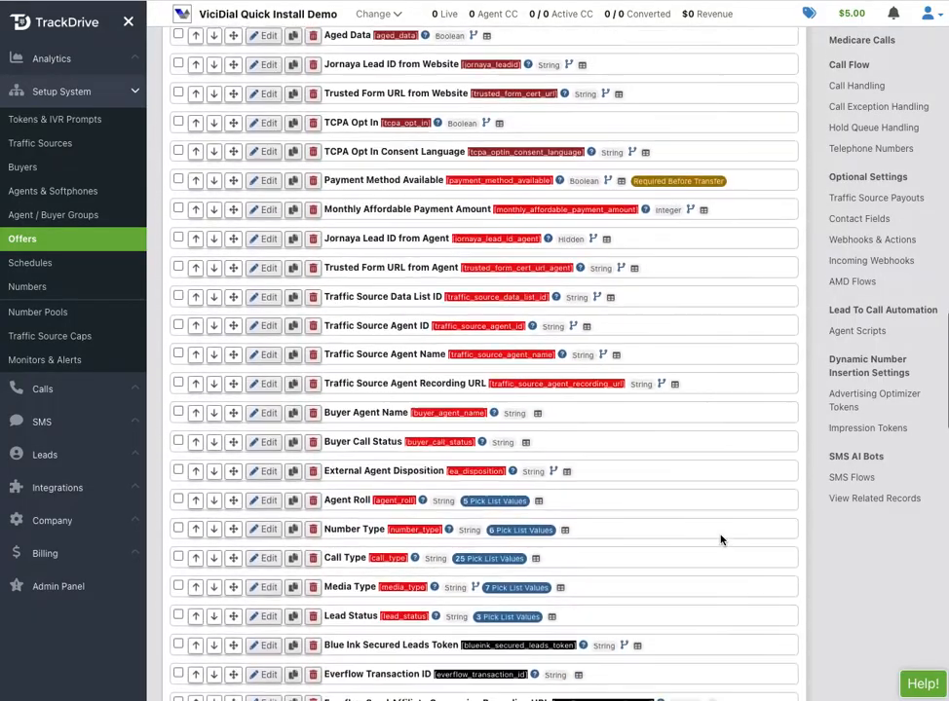
pyautogui.scroll(-10, 721, 539)
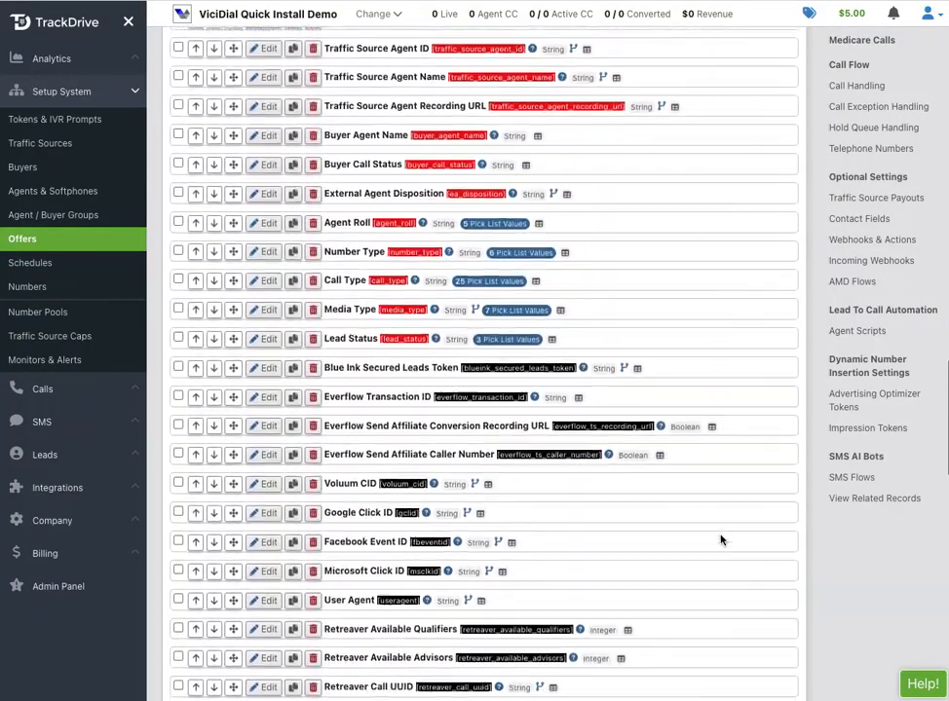
pyautogui.scroll(-4, 721, 540)
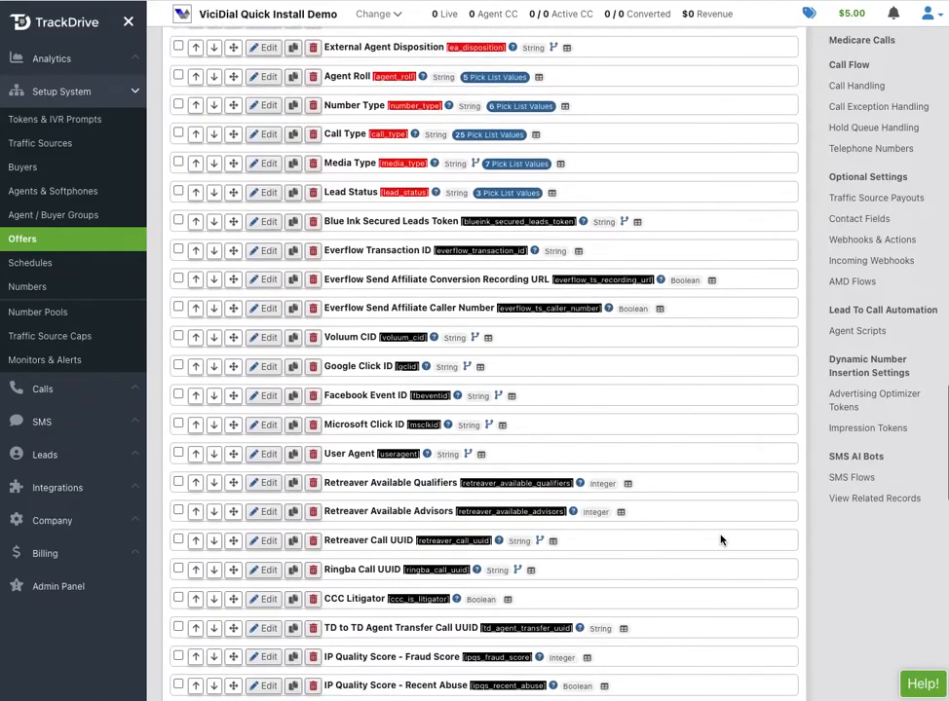
pyautogui.scroll(-8, 721, 539)
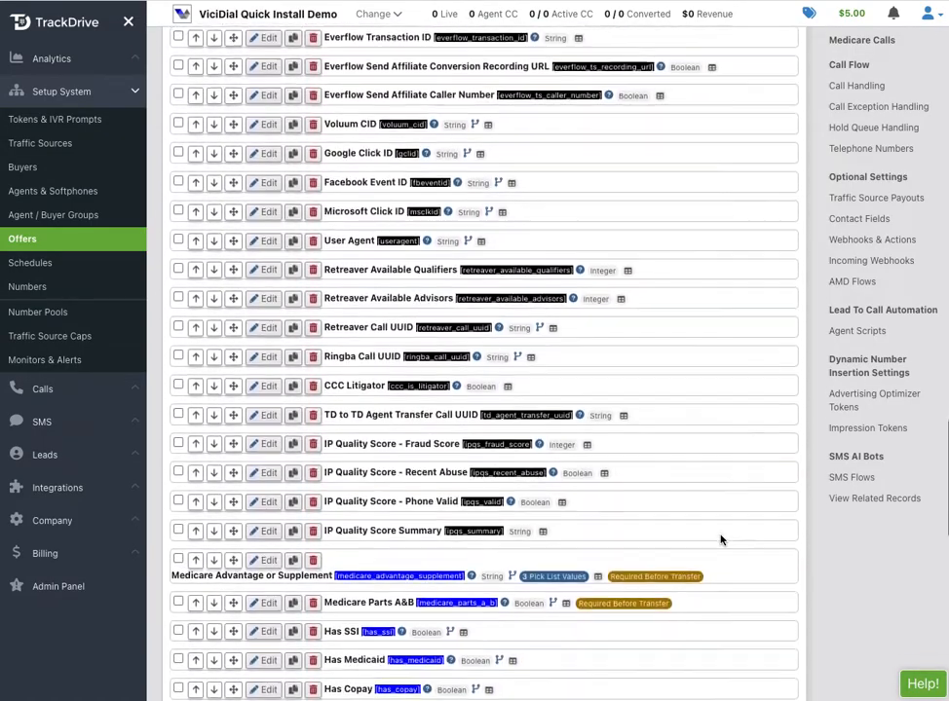
pyautogui.scroll(-2, 324, 414)
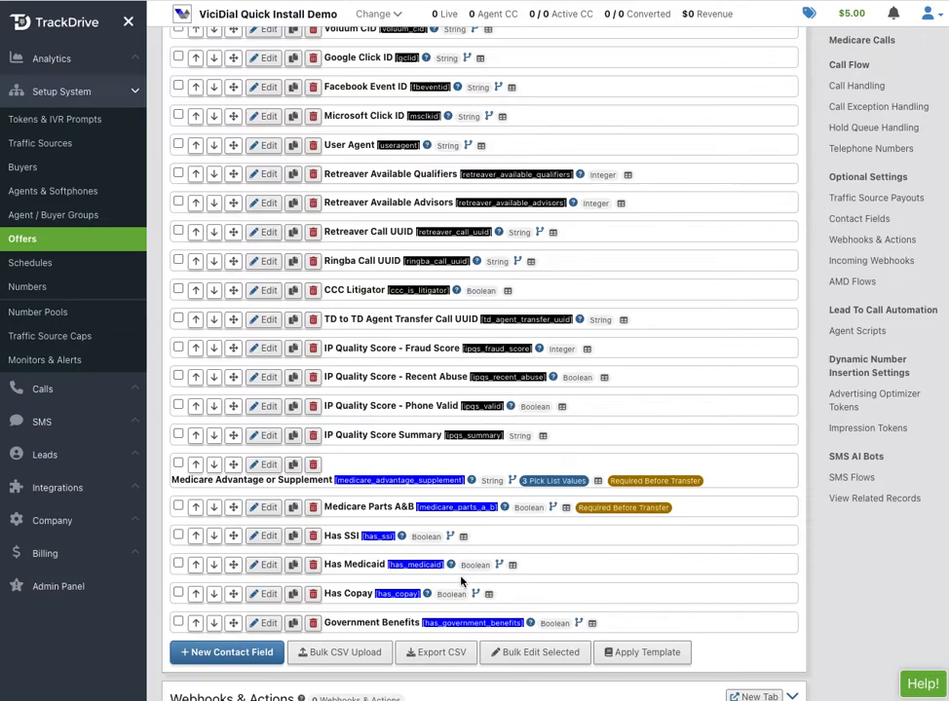
pyautogui.scroll(15, 460, 581)
pyautogui.scroll(12, 461, 581)
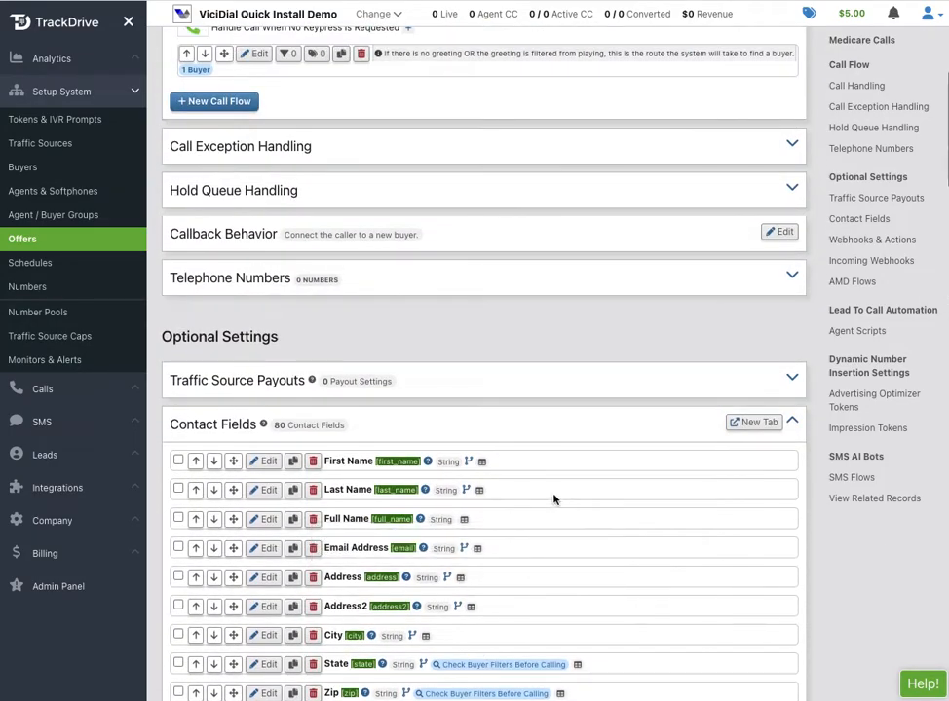
pyautogui.click(517, 433)
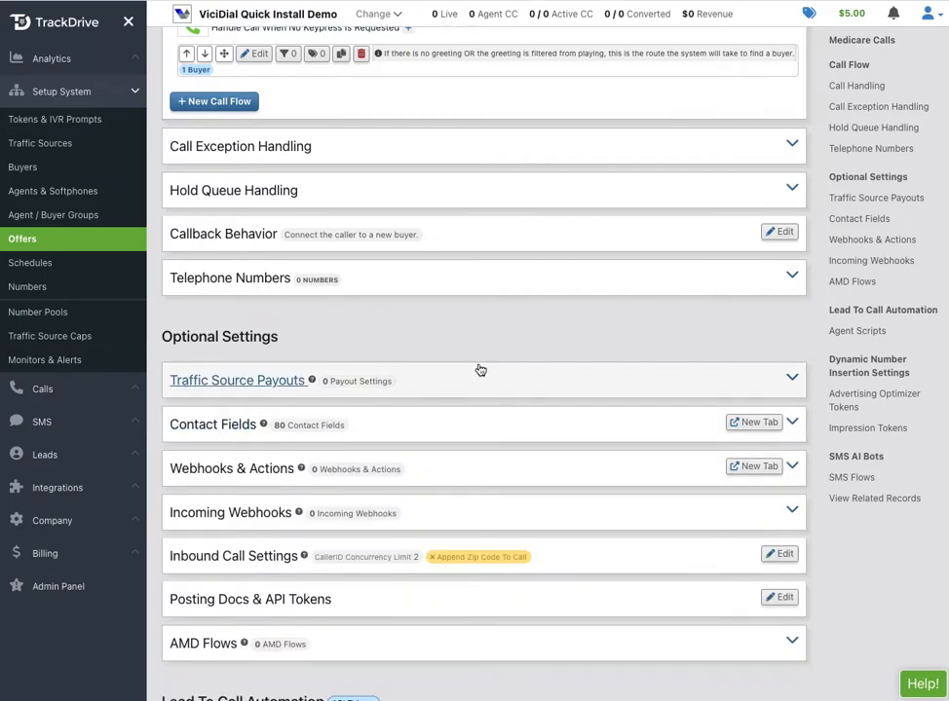
pyautogui.scroll(3, 478, 368)
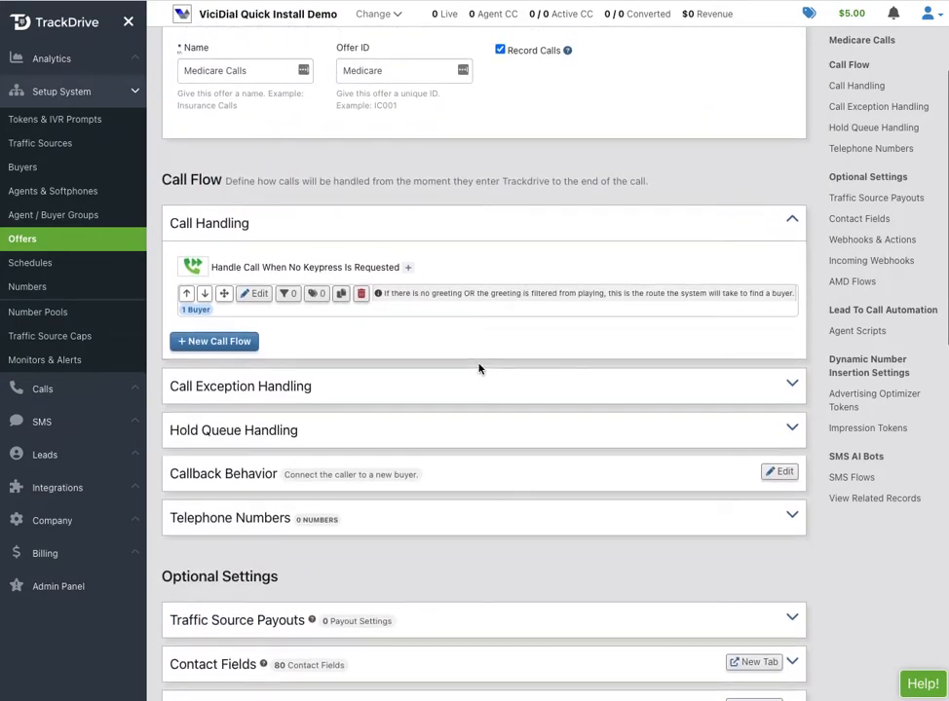
pyautogui.scroll(1, 478, 368)
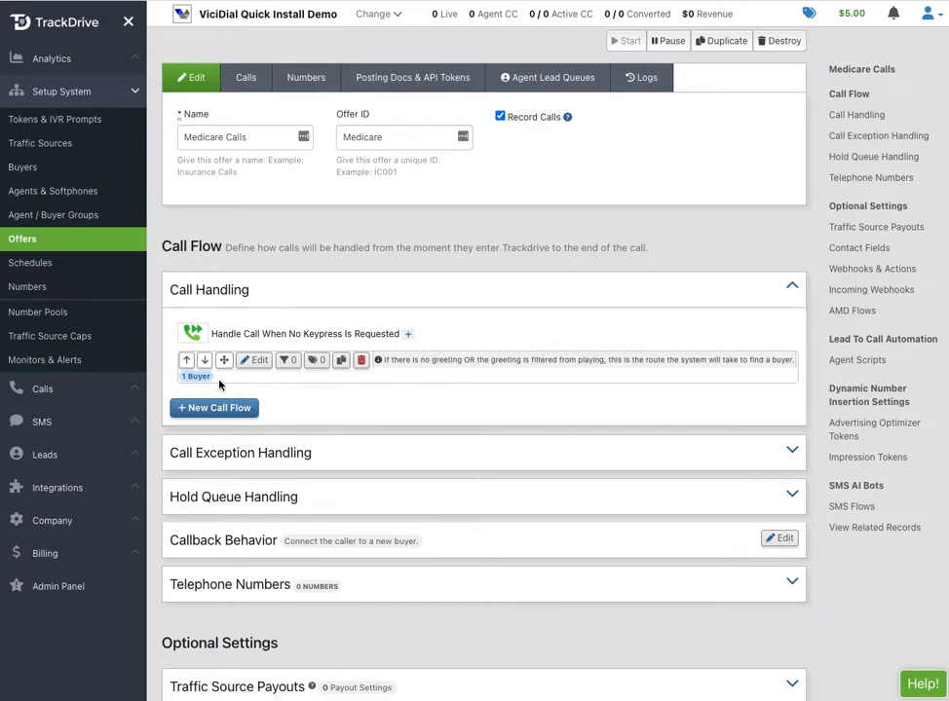
# Edit the MEDICARE Dummy Buyer in the no-keypress flow and enter its new phone number.
pyautogui.click(257, 363)
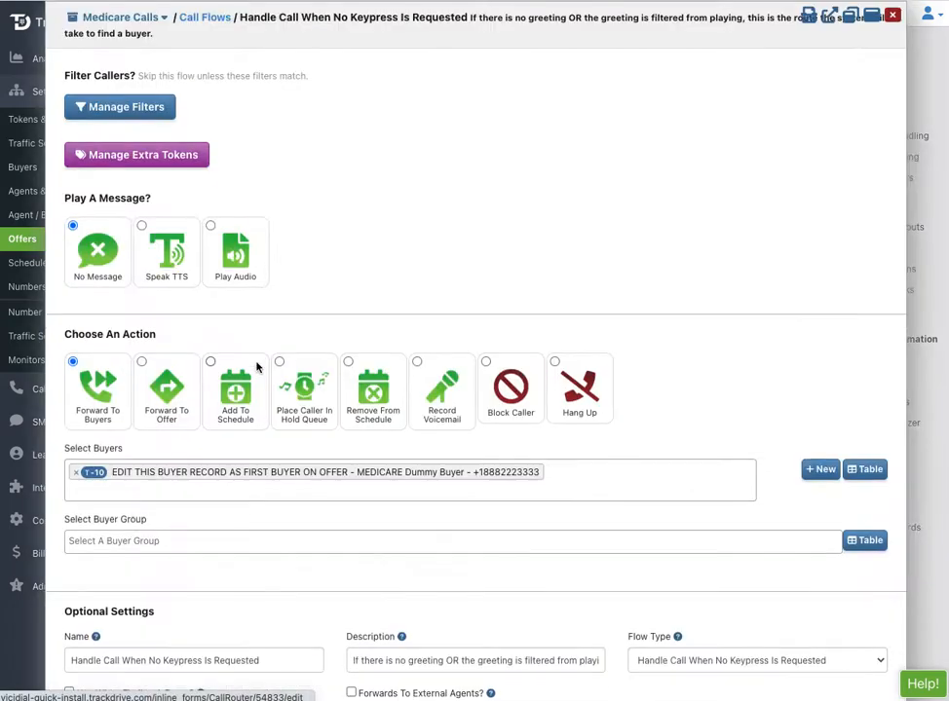
pyautogui.click(199, 478)
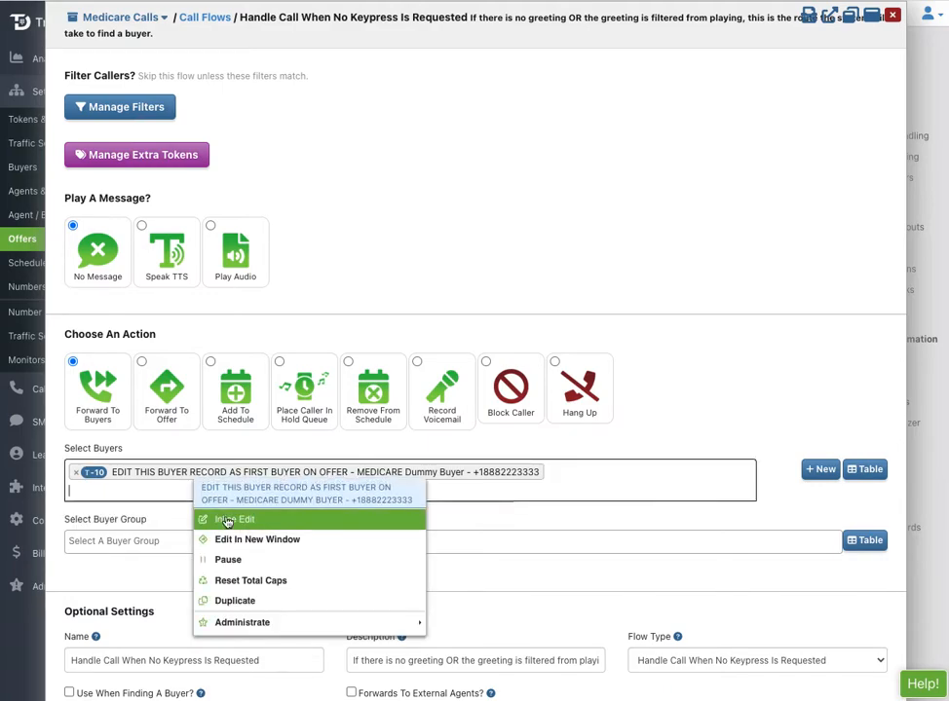
pyautogui.click(240, 519)
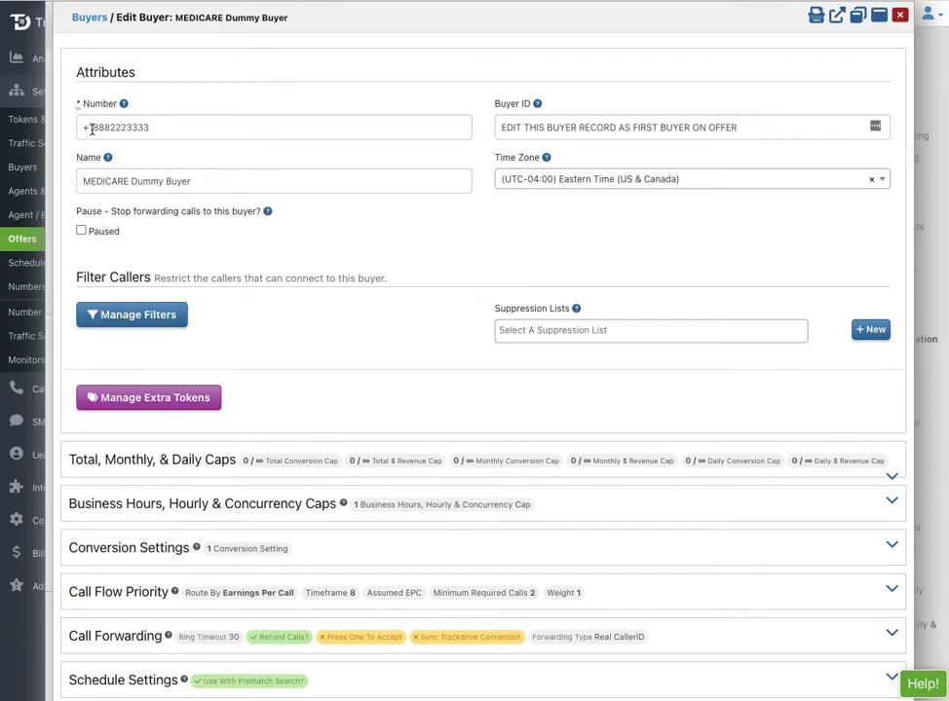
pyautogui.moveTo(92, 129); pyautogui.dragTo(176, 133)
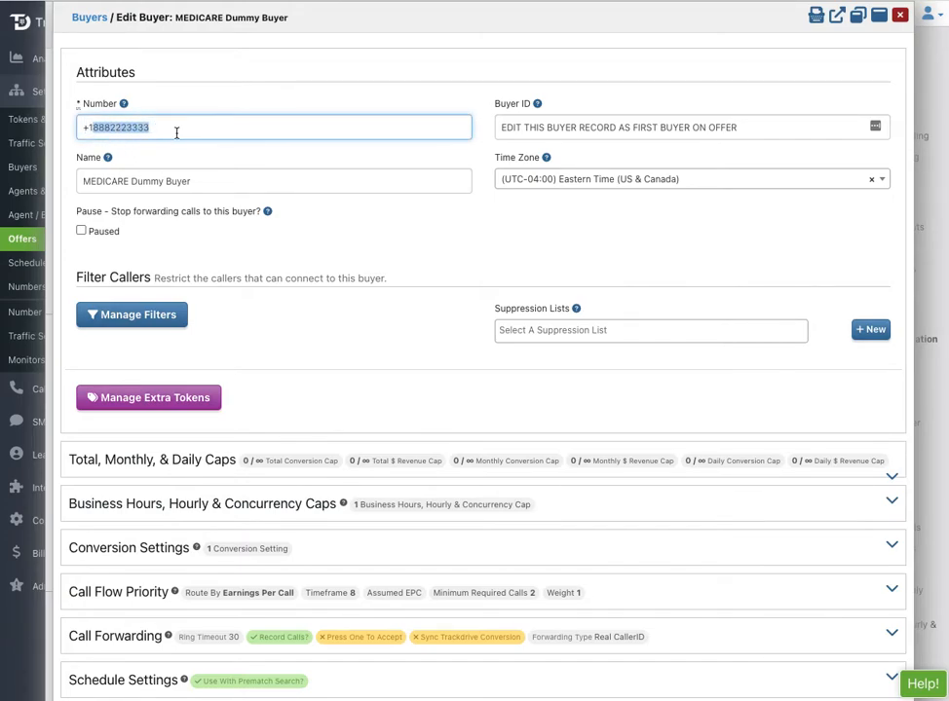
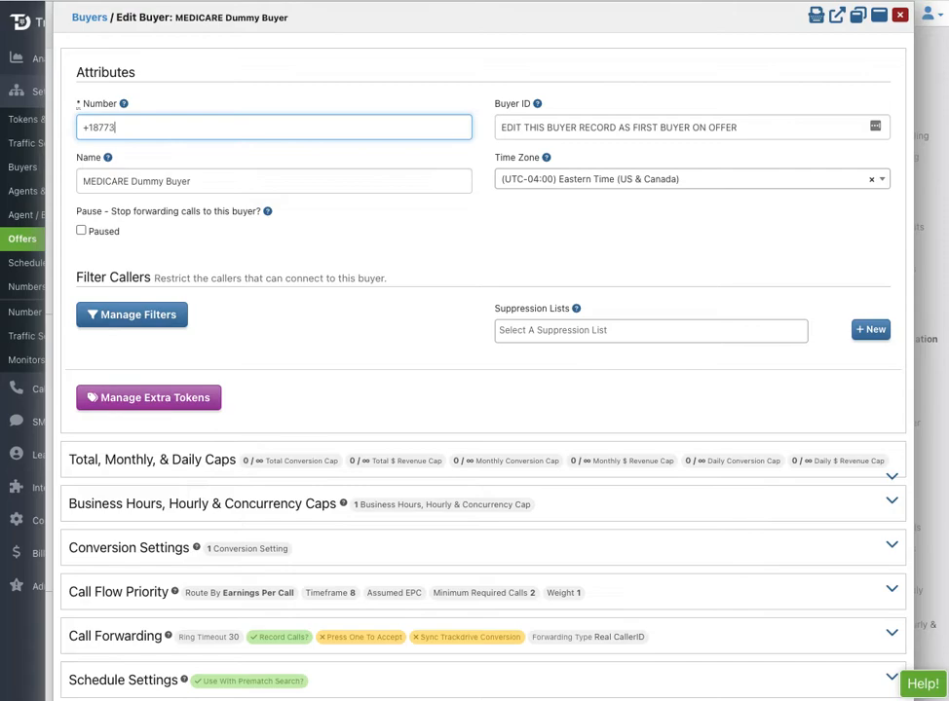
# Set the buyer's Buyer ID and Name both to 'ABC Medicare' and commit the changes.
pyautogui.click(543, 130)
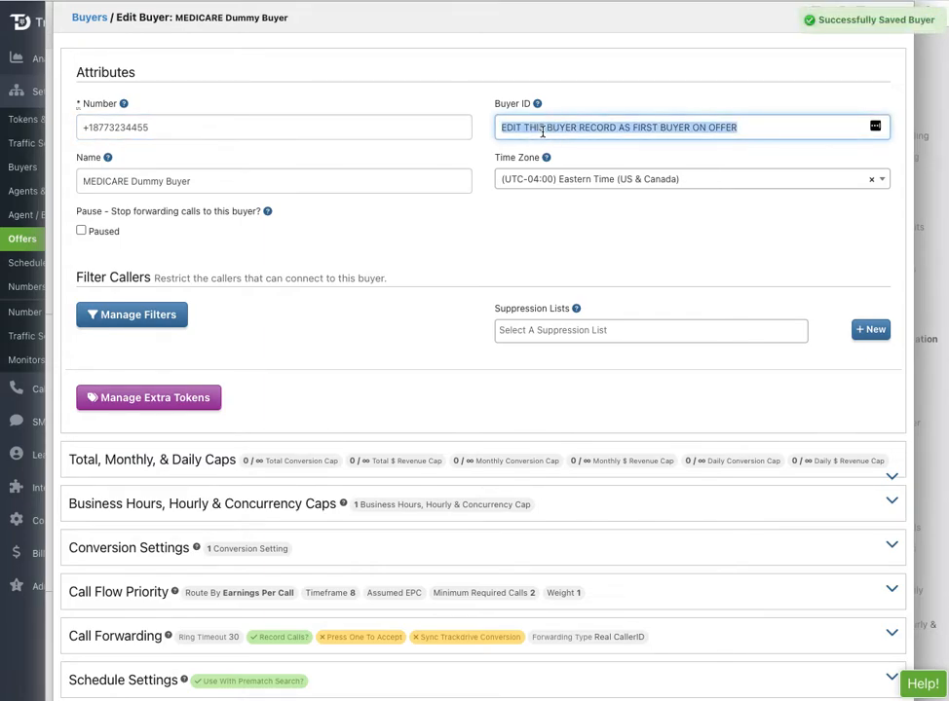
pyautogui.write('ABC')
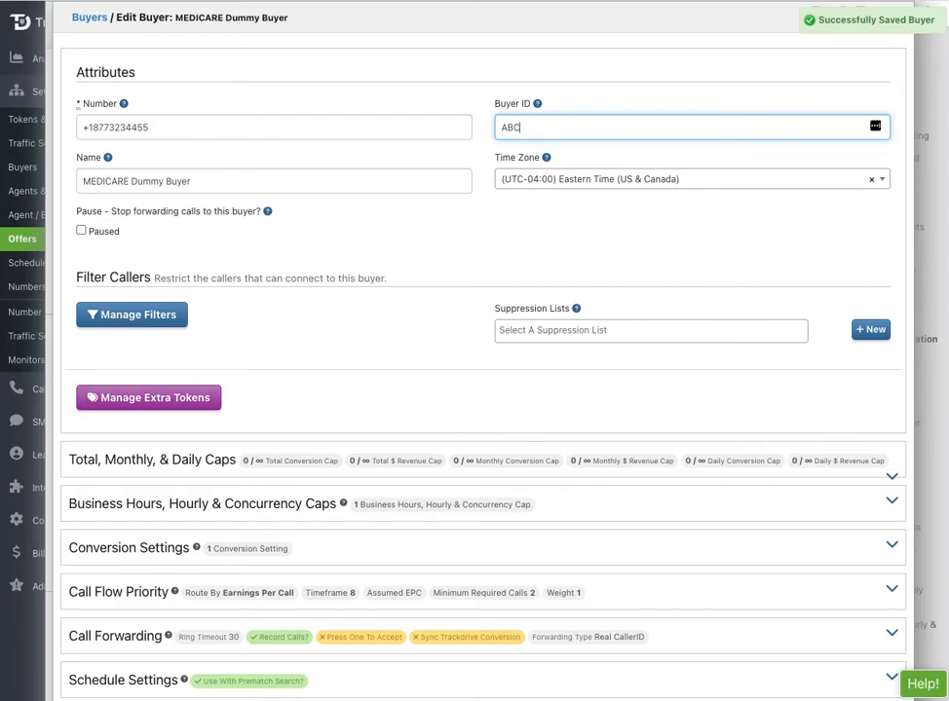
pyautogui.write(' Medicare')
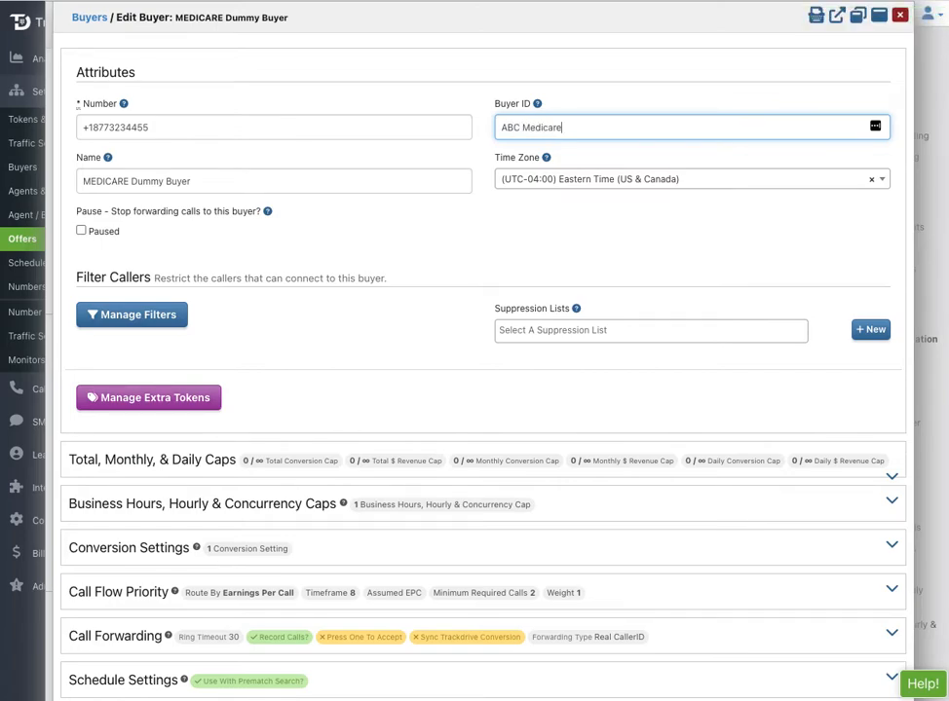
pyautogui.click(186, 182)
pyautogui.tripleClick(186, 182)
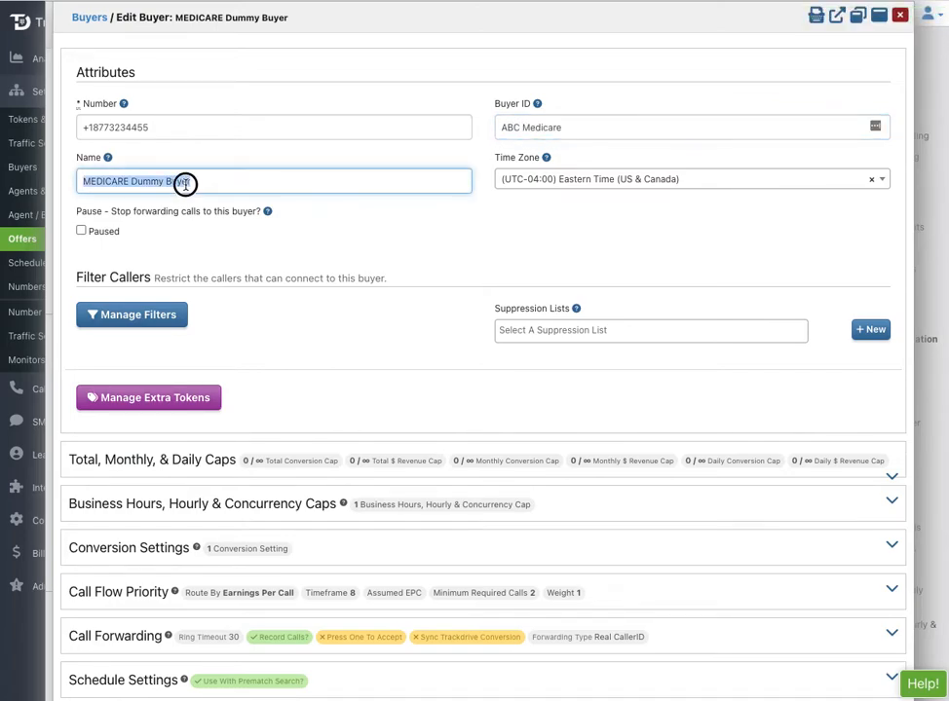
pyautogui.write('ABC Mewd')
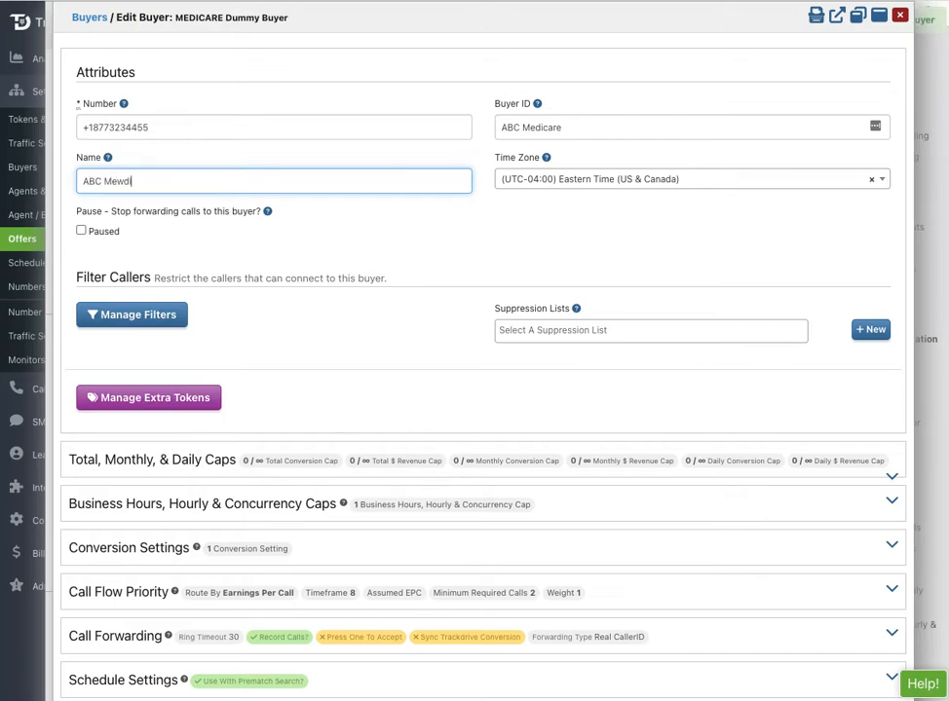
pyautogui.press('BackSpace')
pyautogui.write('dicare')
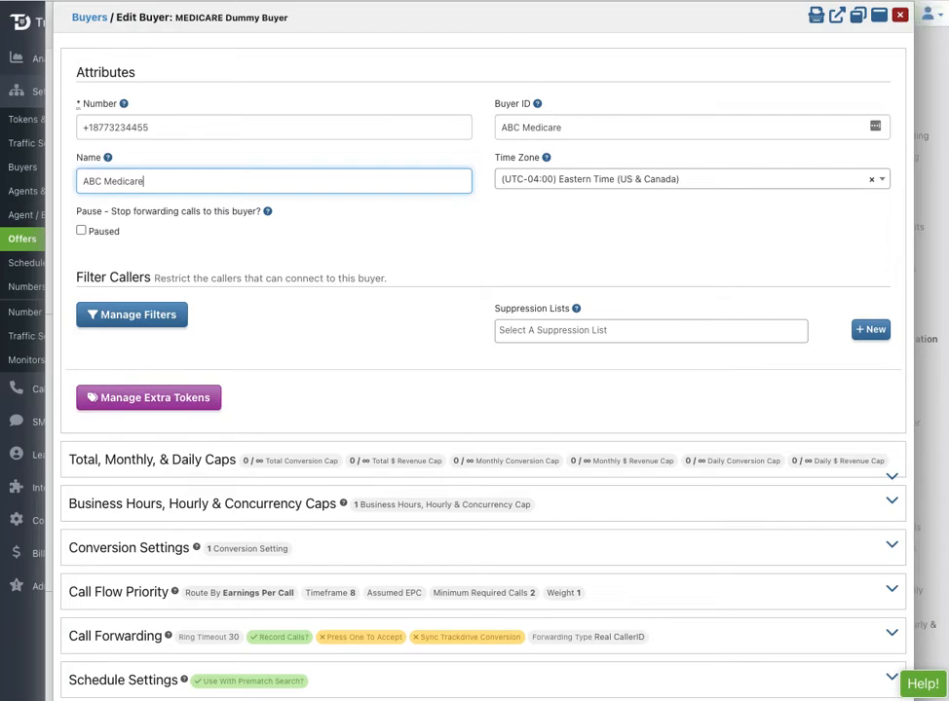
pyautogui.click(523, 130)
pyautogui.press('BackSpace')
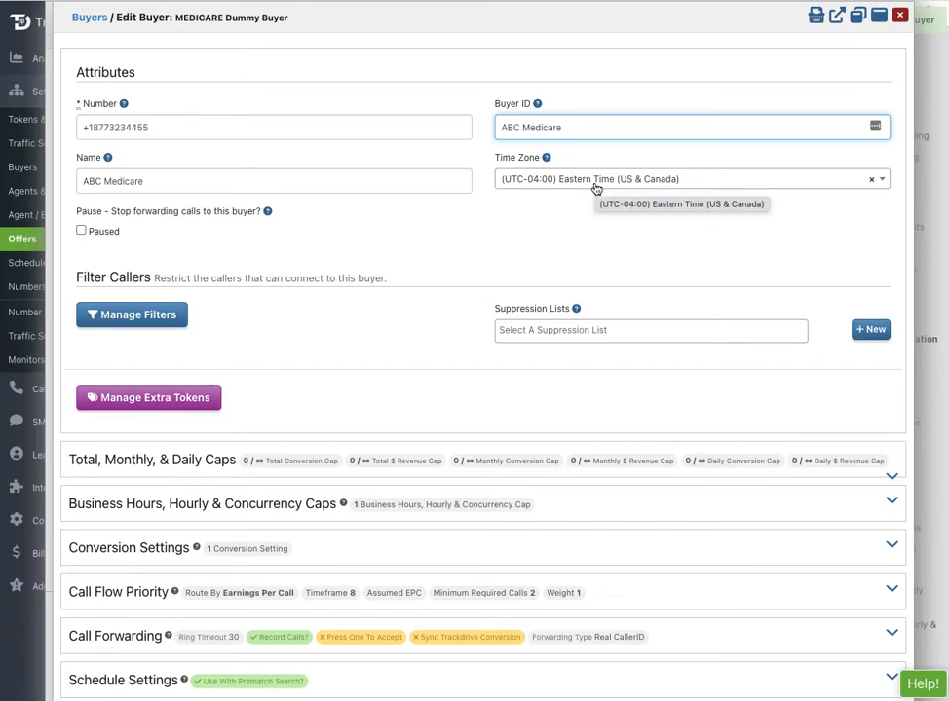
pyautogui.click(239, 326)
# Add a geographical filter with States 'Does Not Match Any Item' excluding Maryland and North Dakota.
pyautogui.click(139, 314)
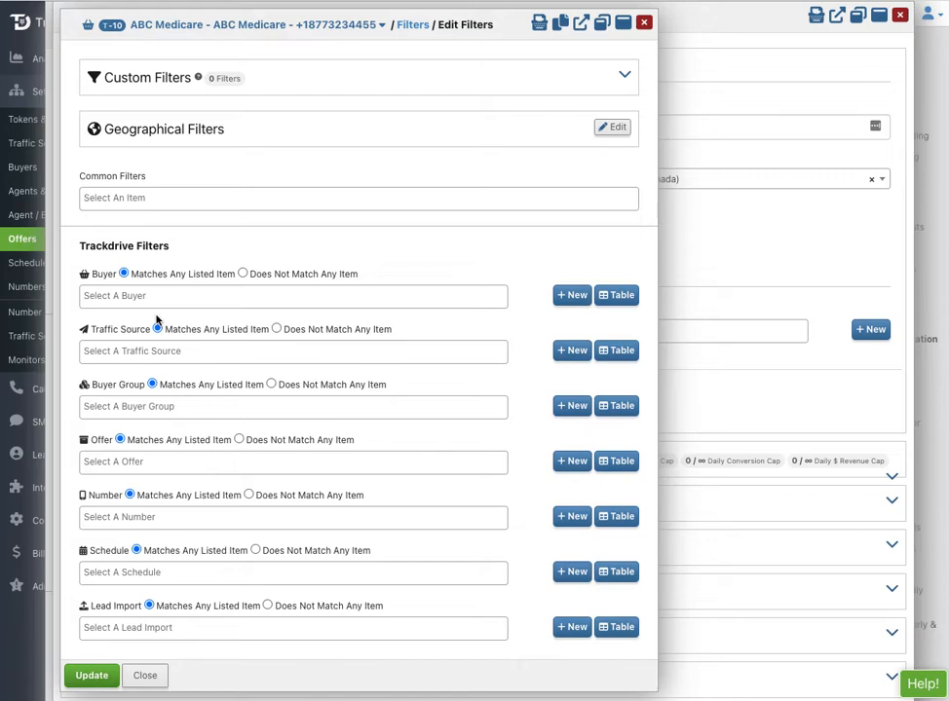
pyautogui.click(159, 130)
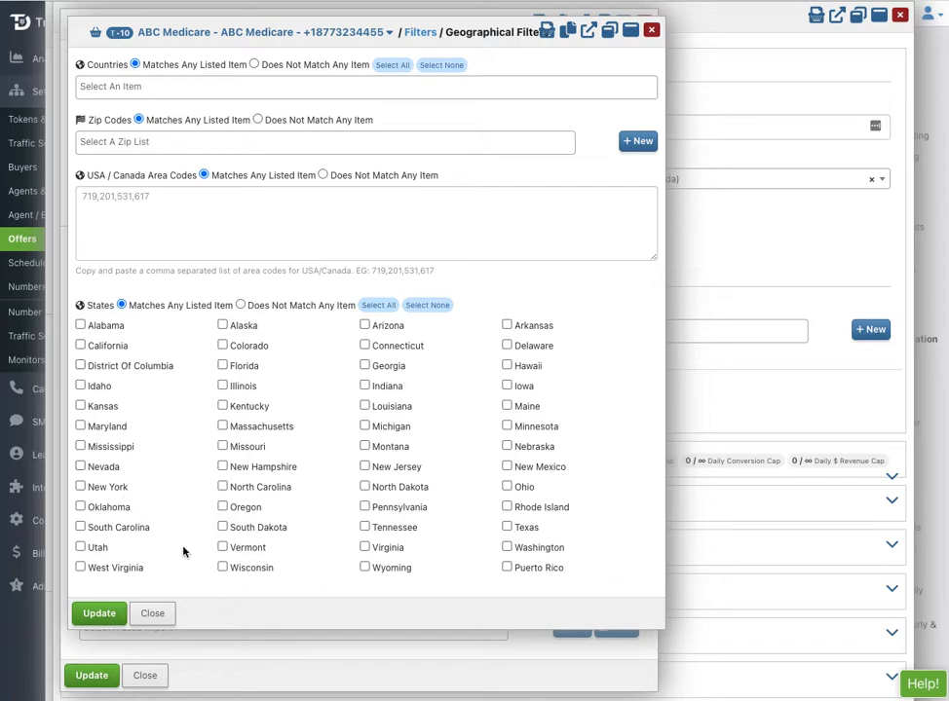
pyautogui.click(241, 306)
pyautogui.click(97, 614)
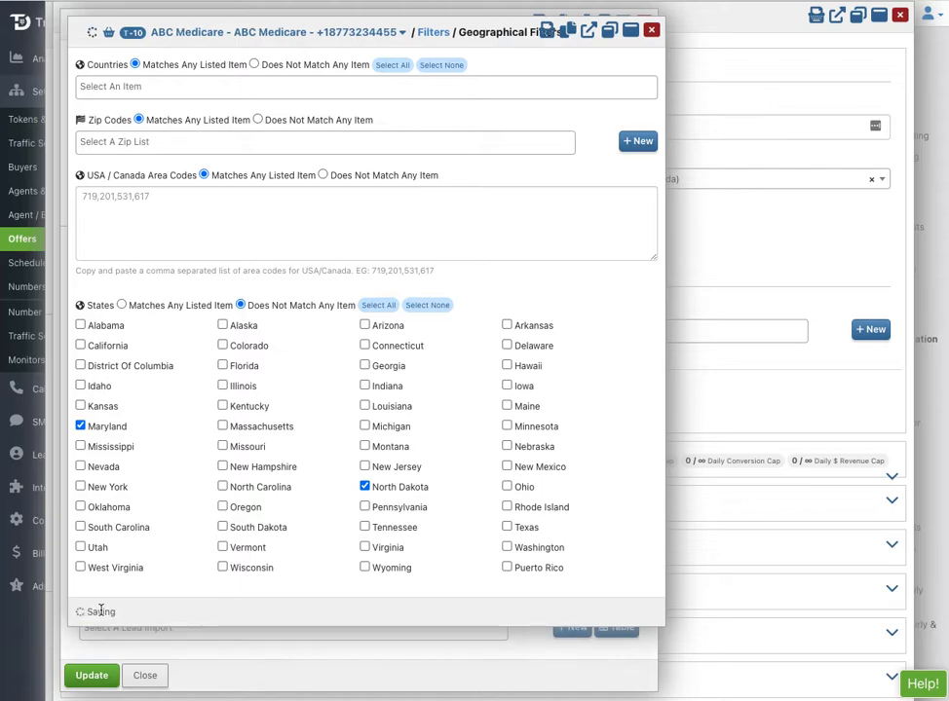
pyautogui.click(95, 676)
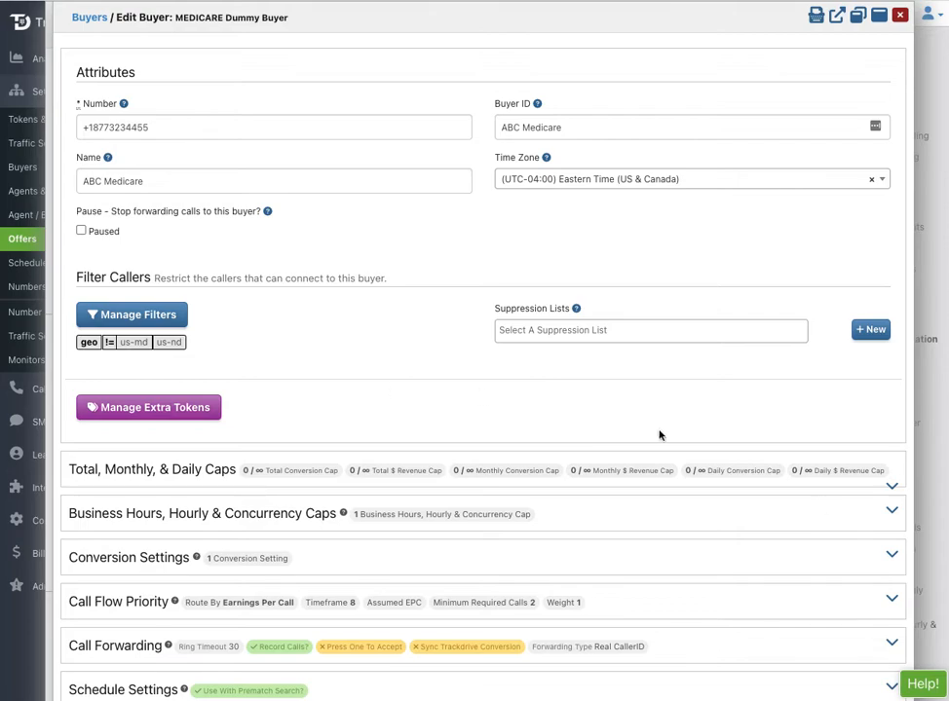
# Browse the Page Relative Help Topics panel for editing a buyer, then close it.
pyautogui.click(921, 685)
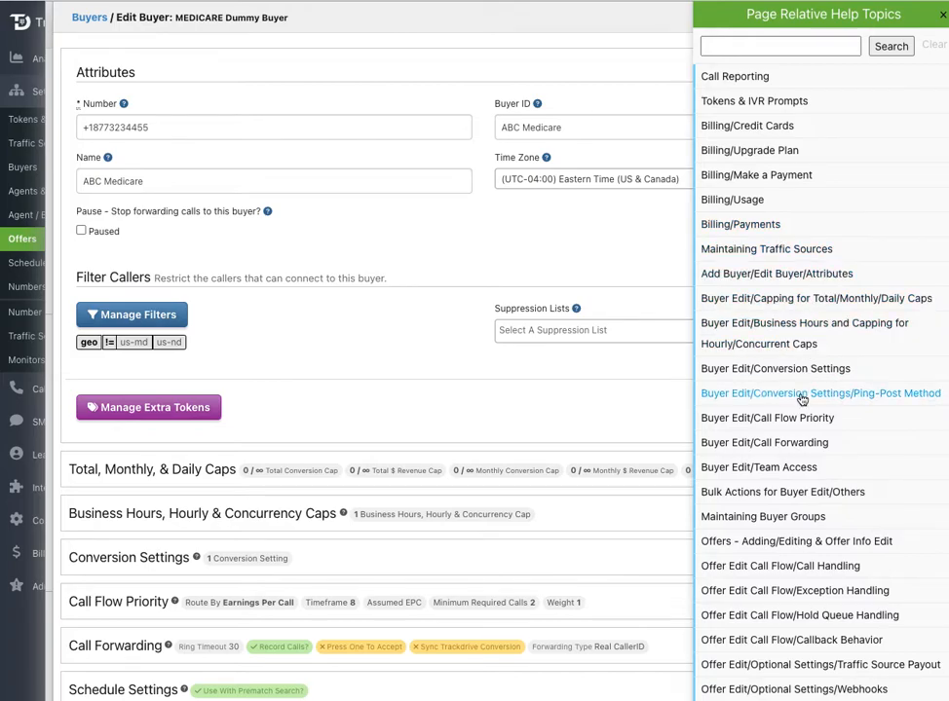
pyautogui.scroll(-3, 800, 400)
pyautogui.scroll(-2, 801, 399)
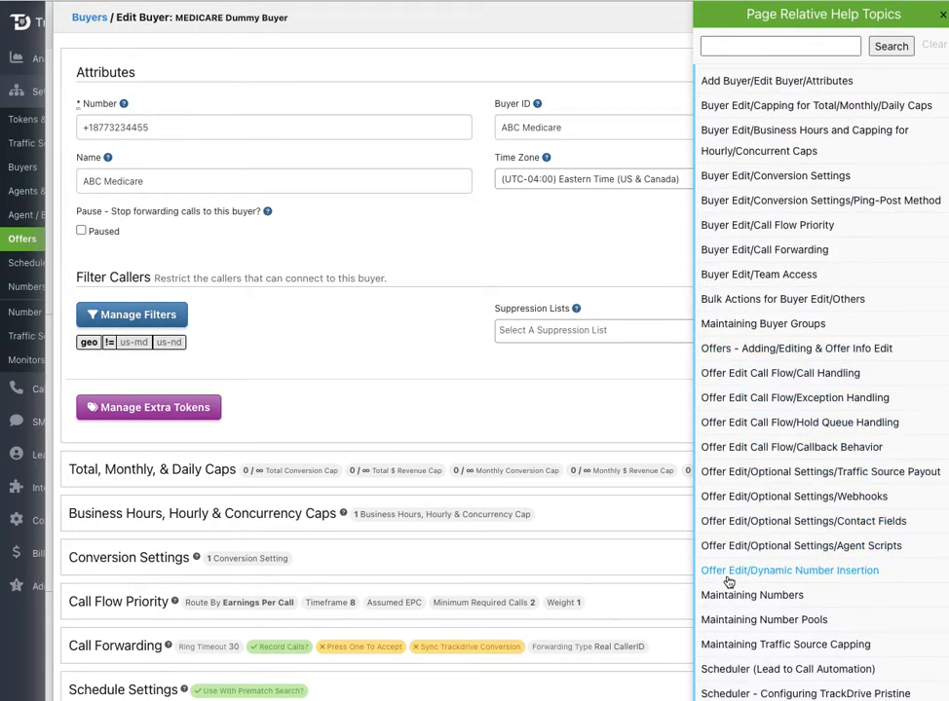
pyautogui.scroll(-4, 726, 575)
pyautogui.scroll(-2, 729, 581)
pyautogui.scroll(8, 728, 582)
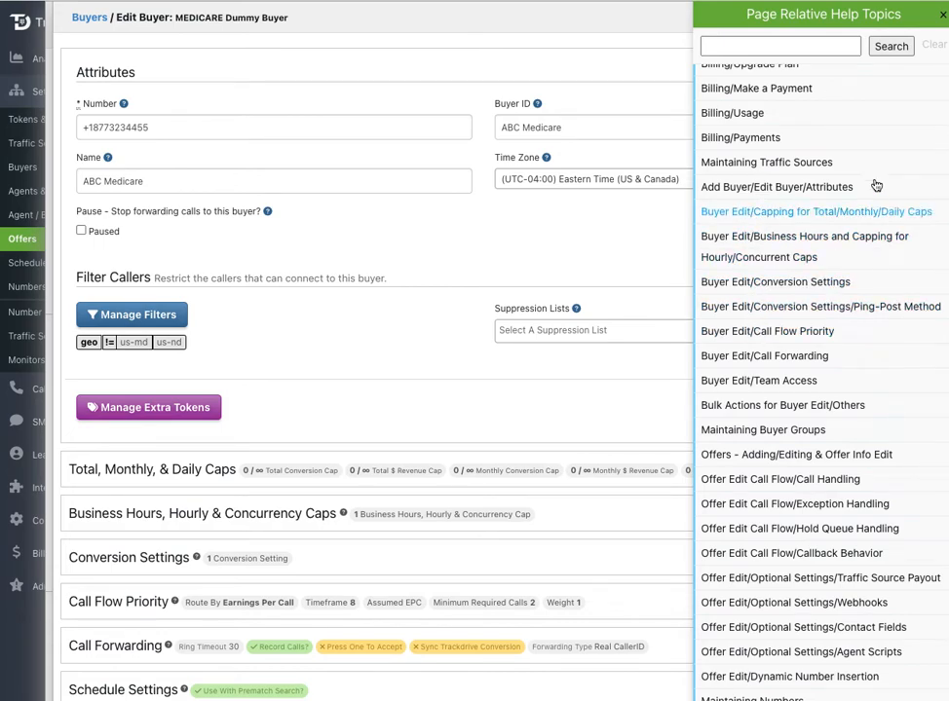
pyautogui.click(943, 15)
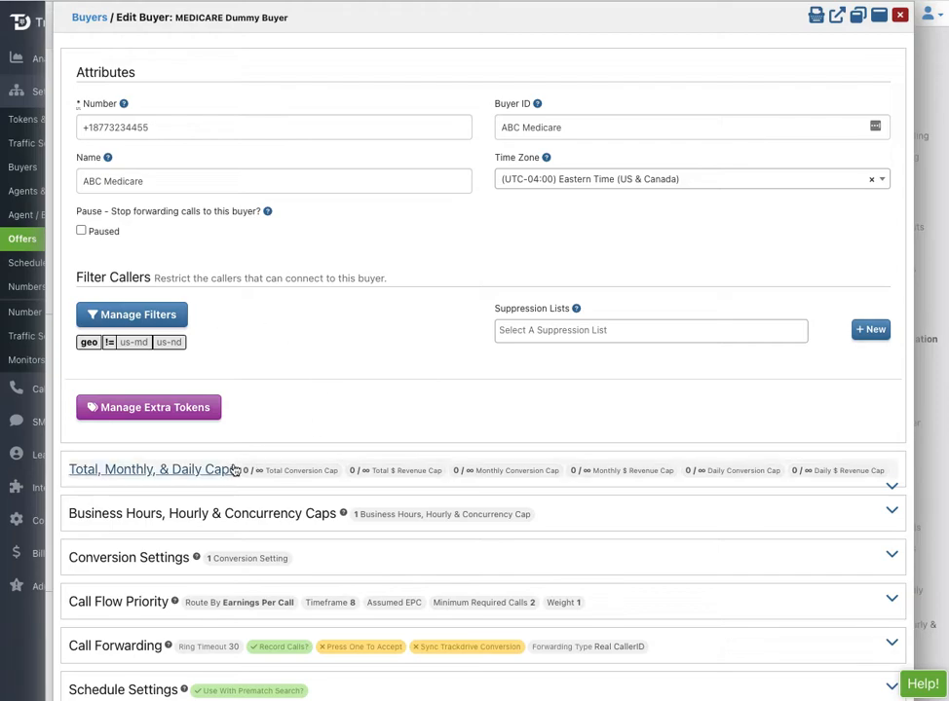
# Set a 5000 Total $ Revenue Cap and a 20 Daily Conversion Cap for ABC Medicare.
pyautogui.click(186, 477)
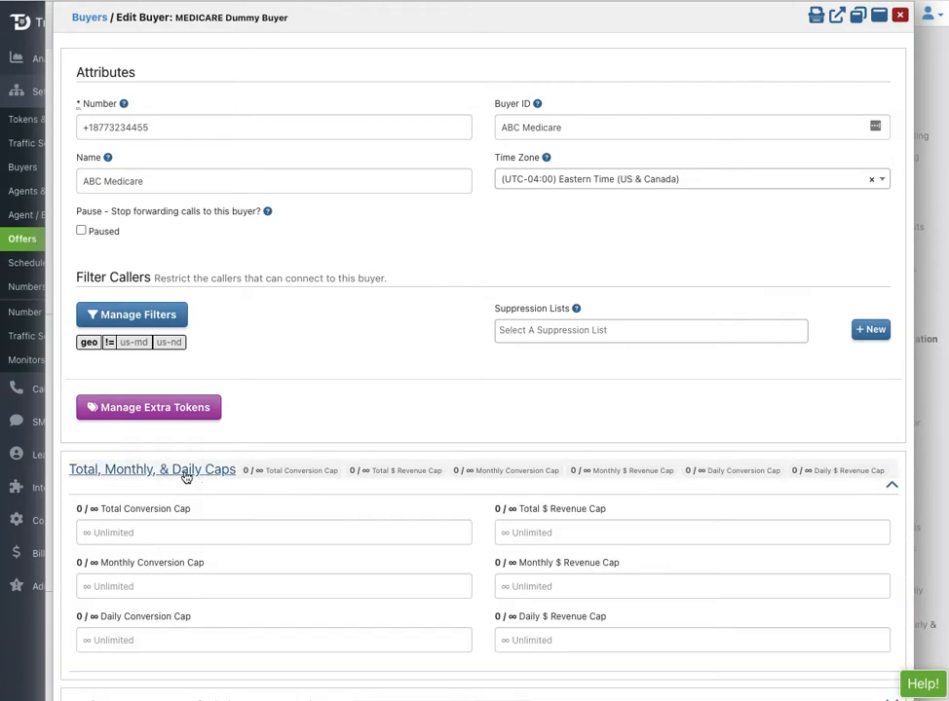
pyautogui.scroll(-3, 185, 475)
pyautogui.click(533, 395)
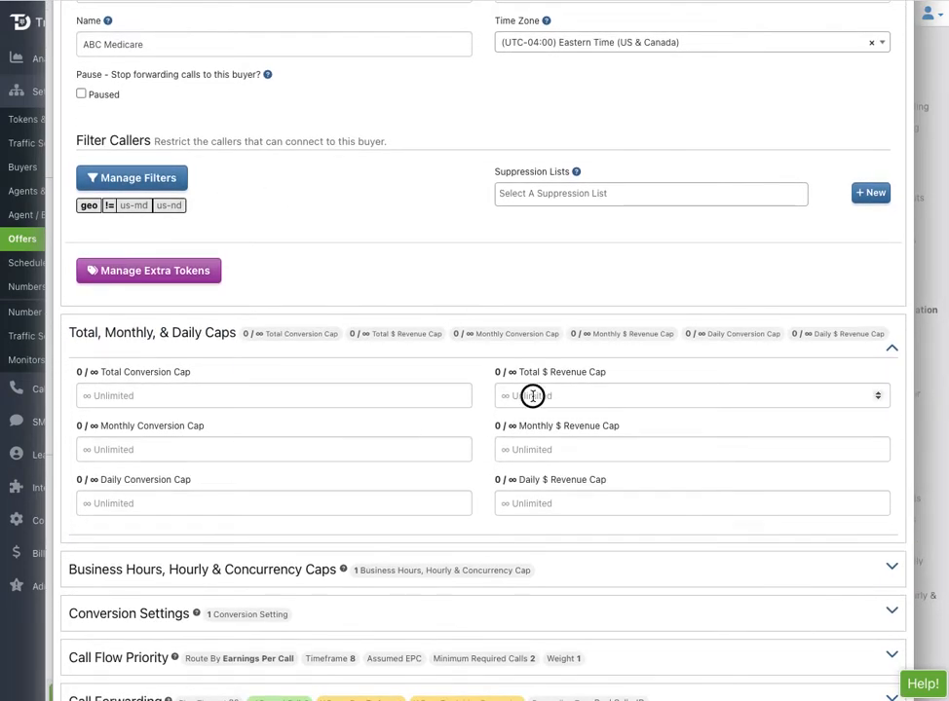
pyautogui.write('5000')
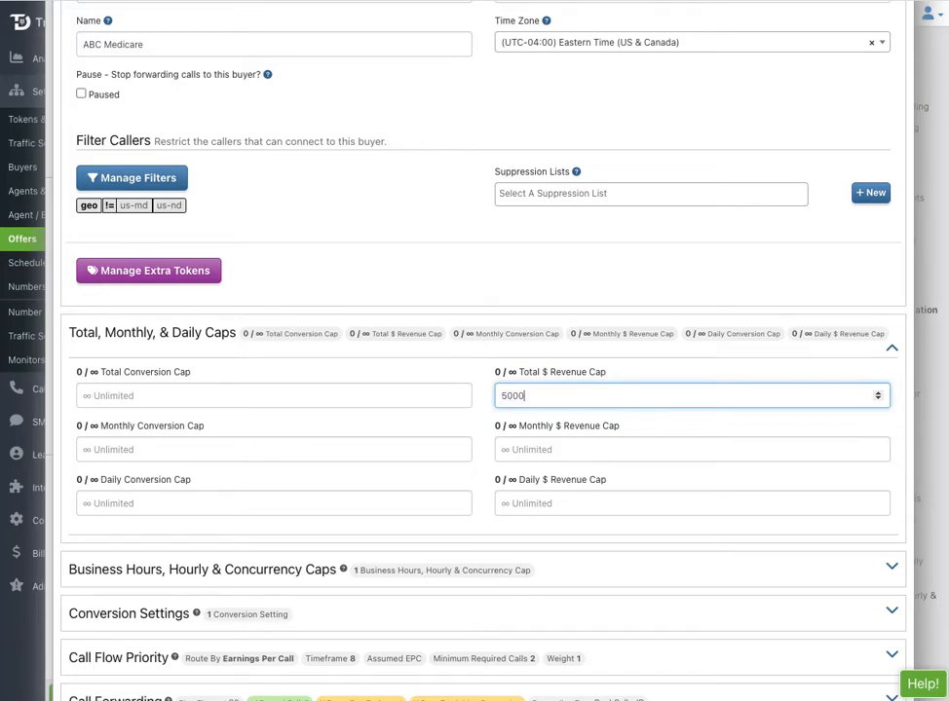
pyautogui.click(114, 503)
pyautogui.write('2')
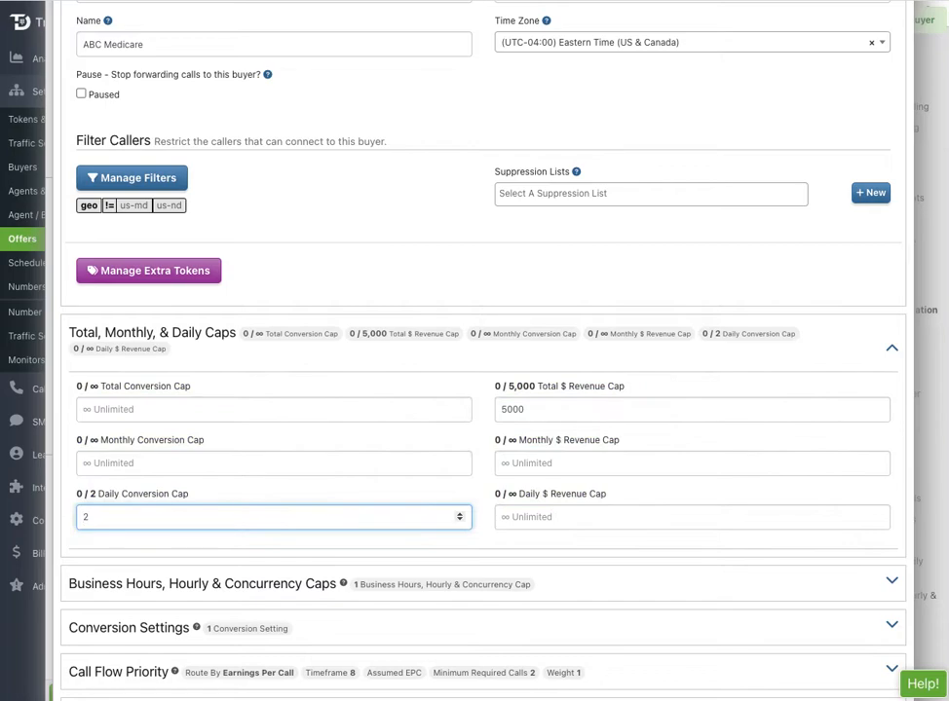
pyautogui.write('0')
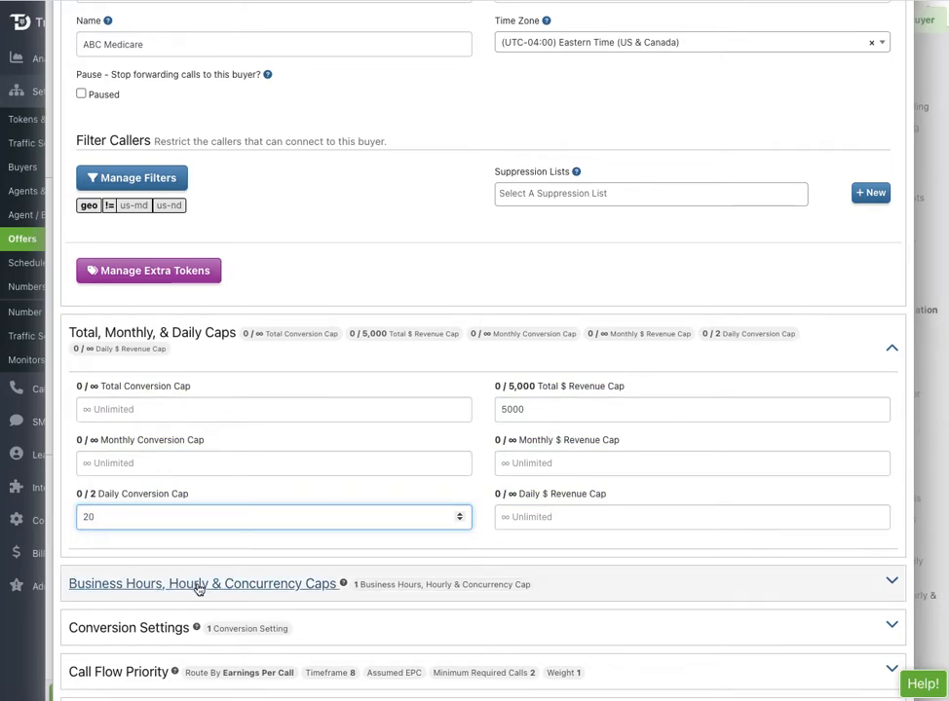
pyautogui.scroll(-1, 258, 602)
pyautogui.click(244, 502)
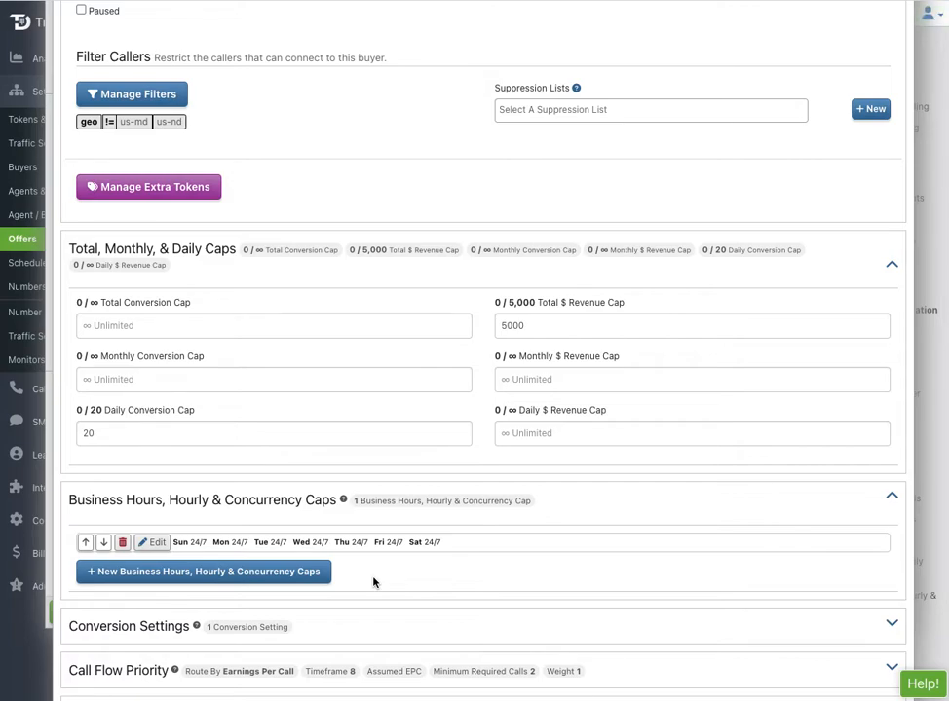
# Schedule the buyer Mon–Fri 9am–5pm and Sat 9am–noon with a concurrency cap of 5.
pyautogui.click(155, 546)
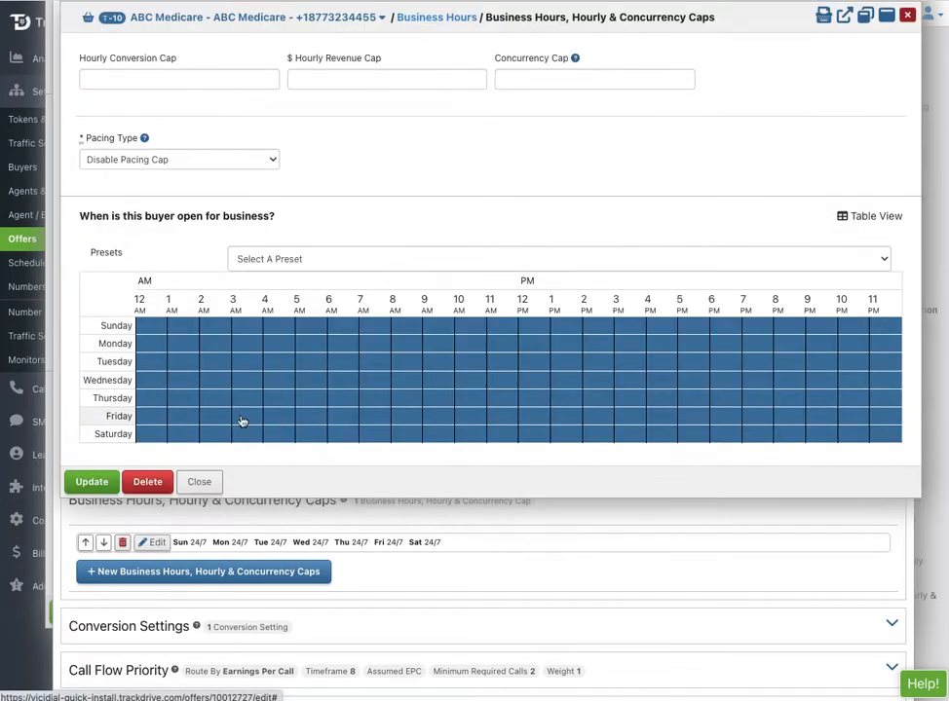
pyautogui.click(294, 260)
pyautogui.click(276, 274)
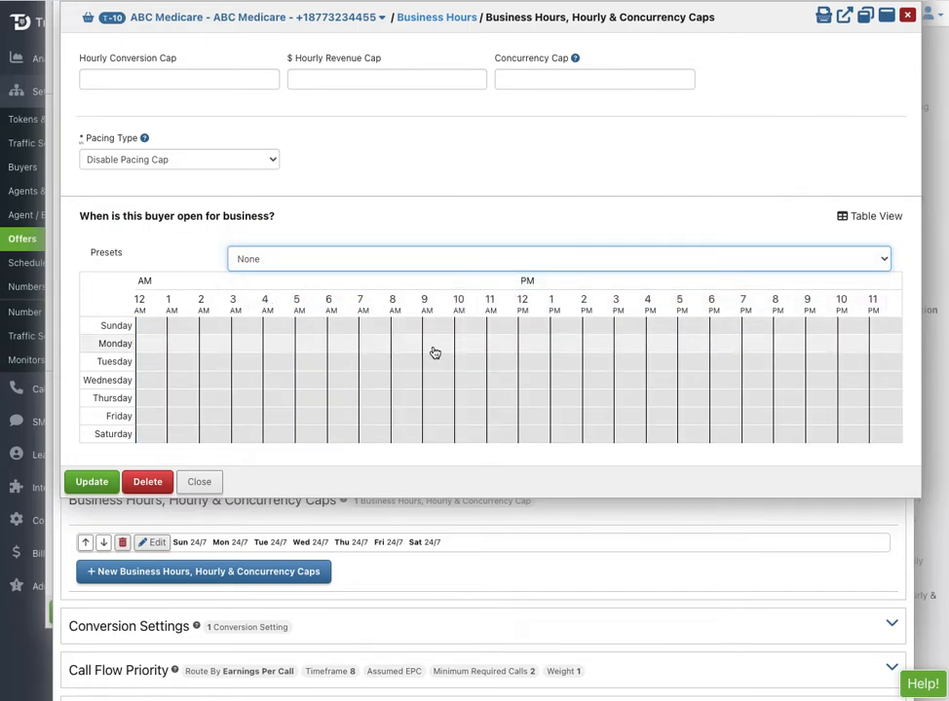
pyautogui.click(425, 348)
pyautogui.moveTo(424, 349); pyautogui.dragTo(676, 425)
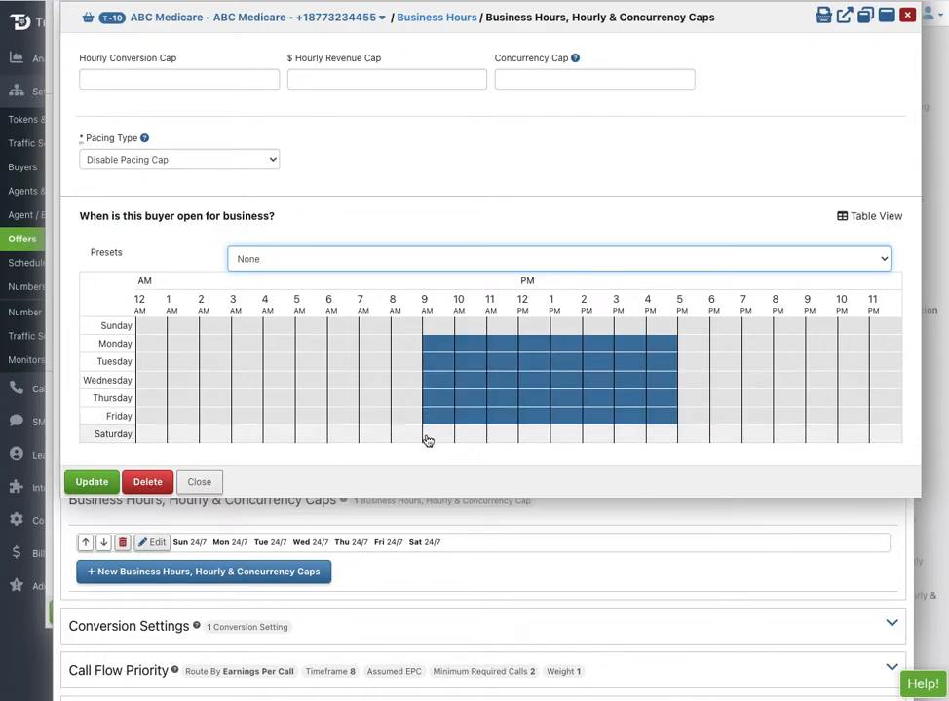
pyautogui.moveTo(425, 442); pyautogui.dragTo(504, 440)
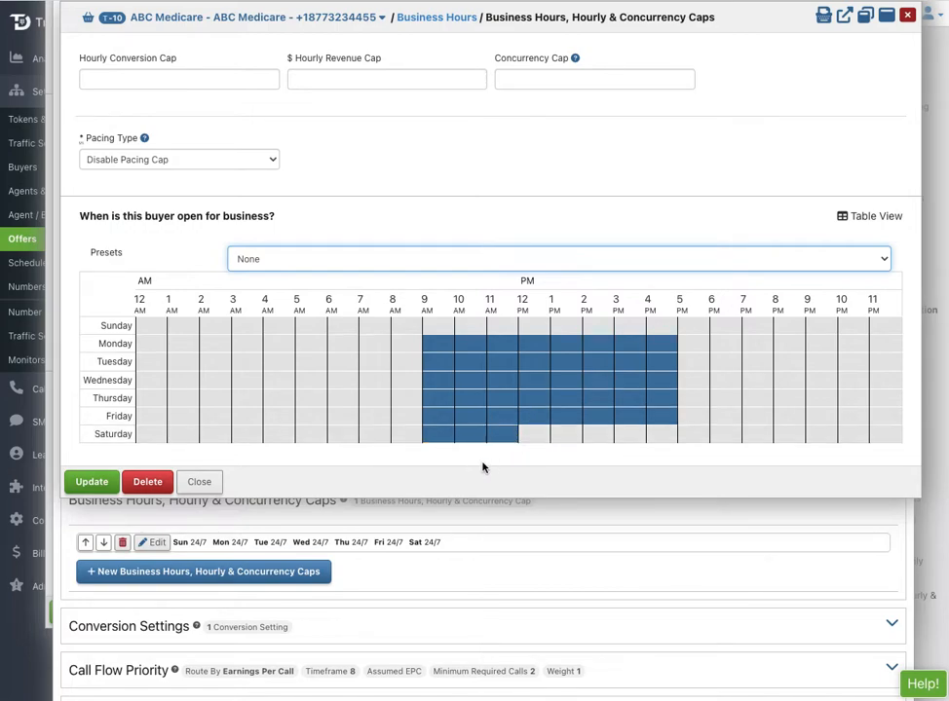
pyautogui.click(533, 80)
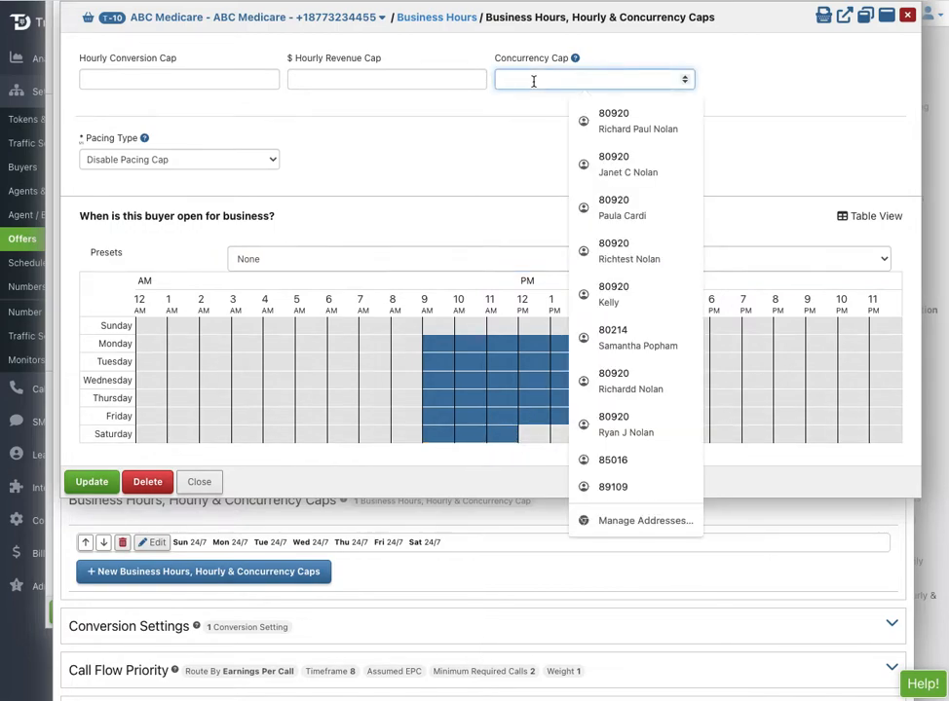
pyautogui.write('5')
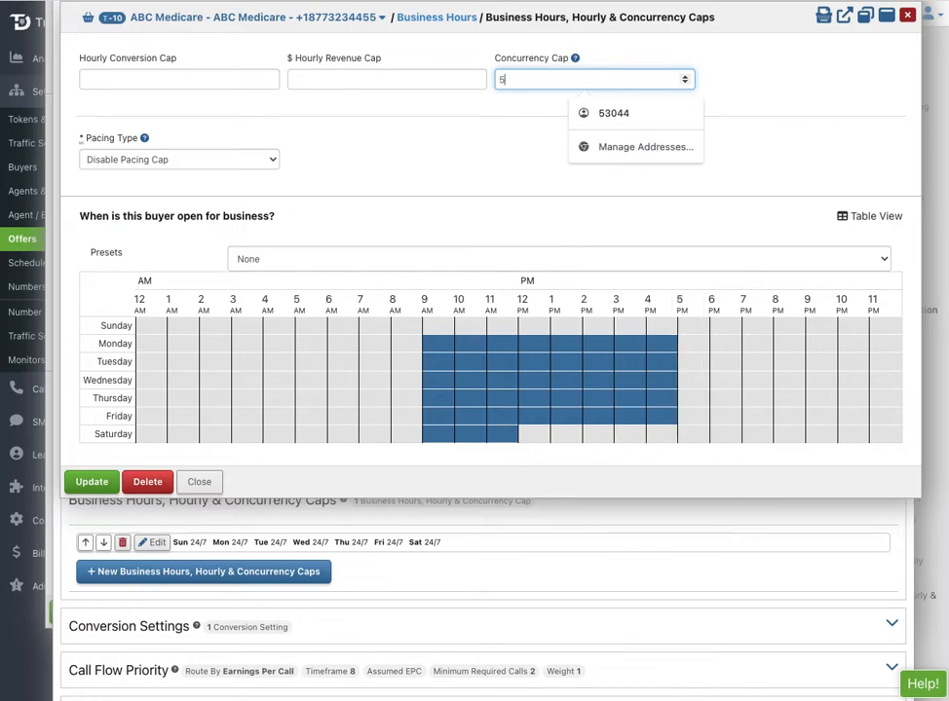
pyautogui.click(475, 156)
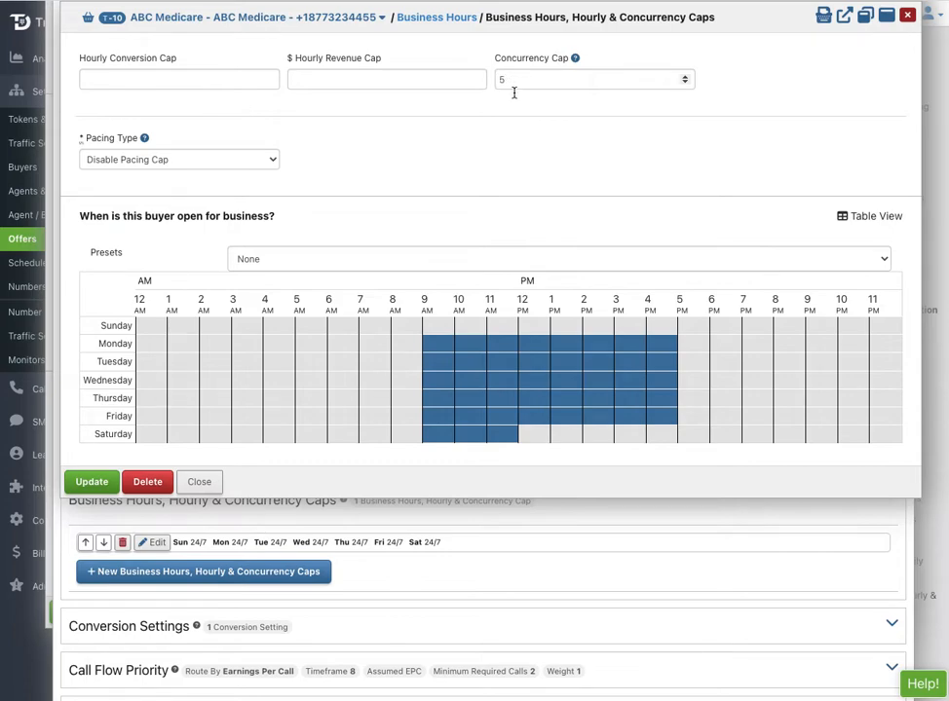
pyautogui.click(78, 485)
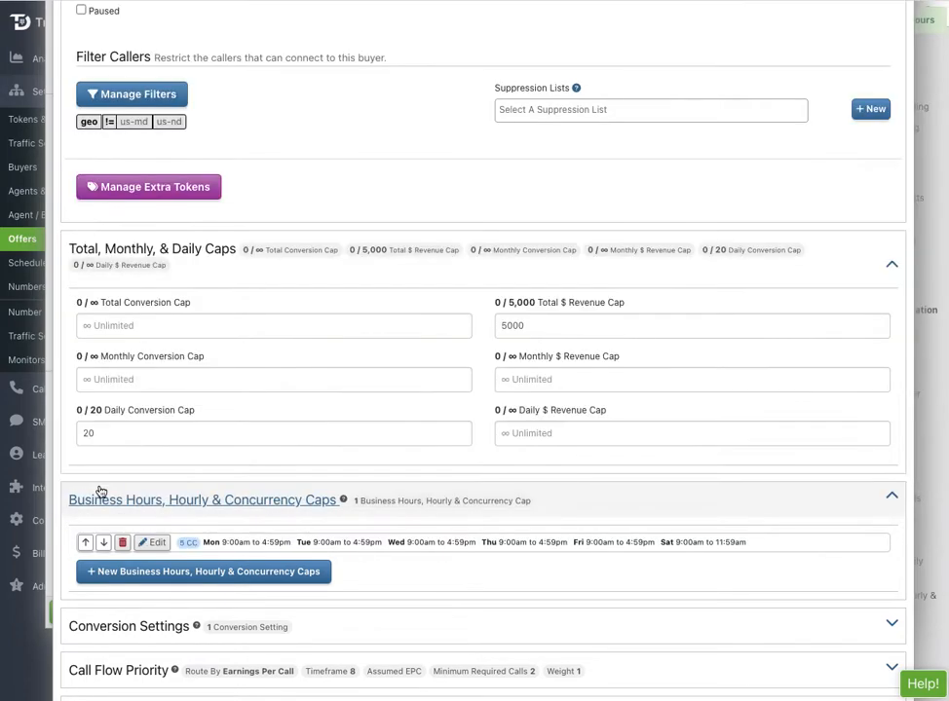
# Edit the Default Revenue conversion with bid price 35 and duration 120.
pyautogui.scroll(-3, 285, 461)
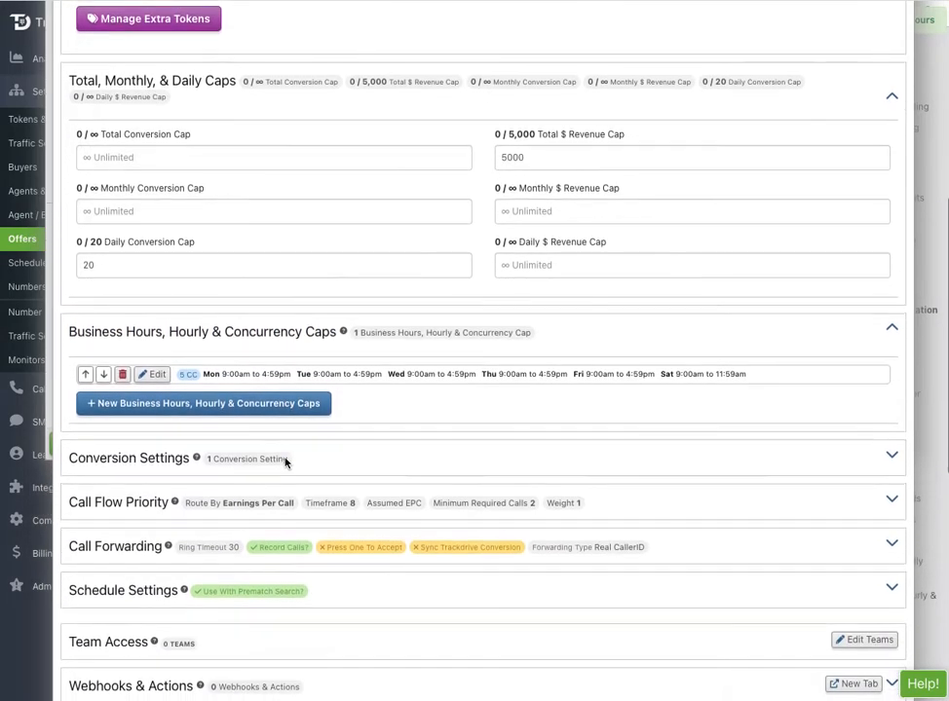
pyautogui.click(153, 460)
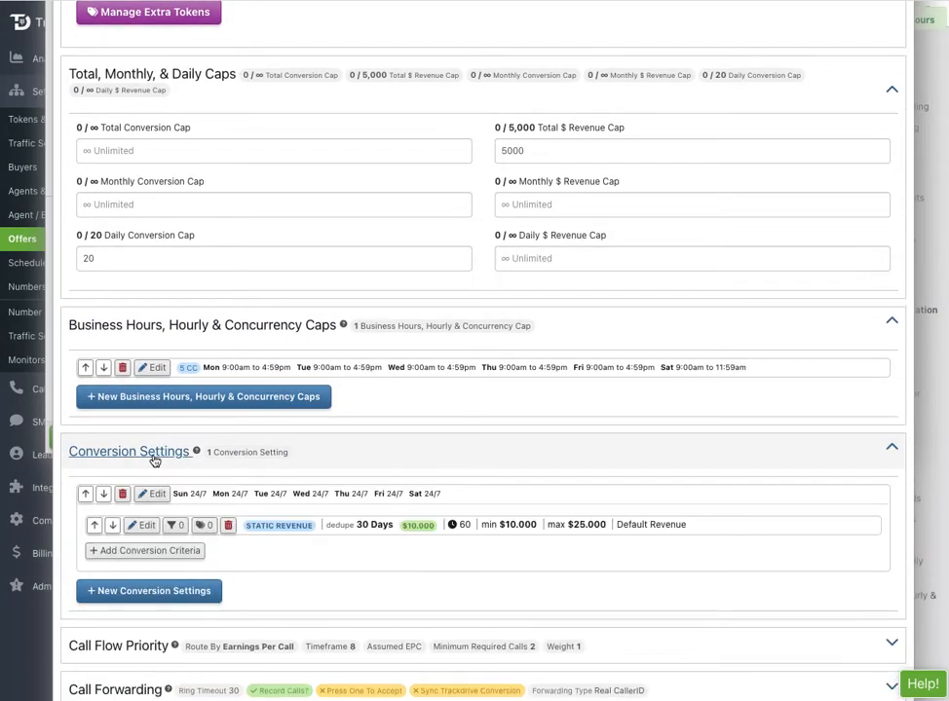
pyautogui.click(144, 526)
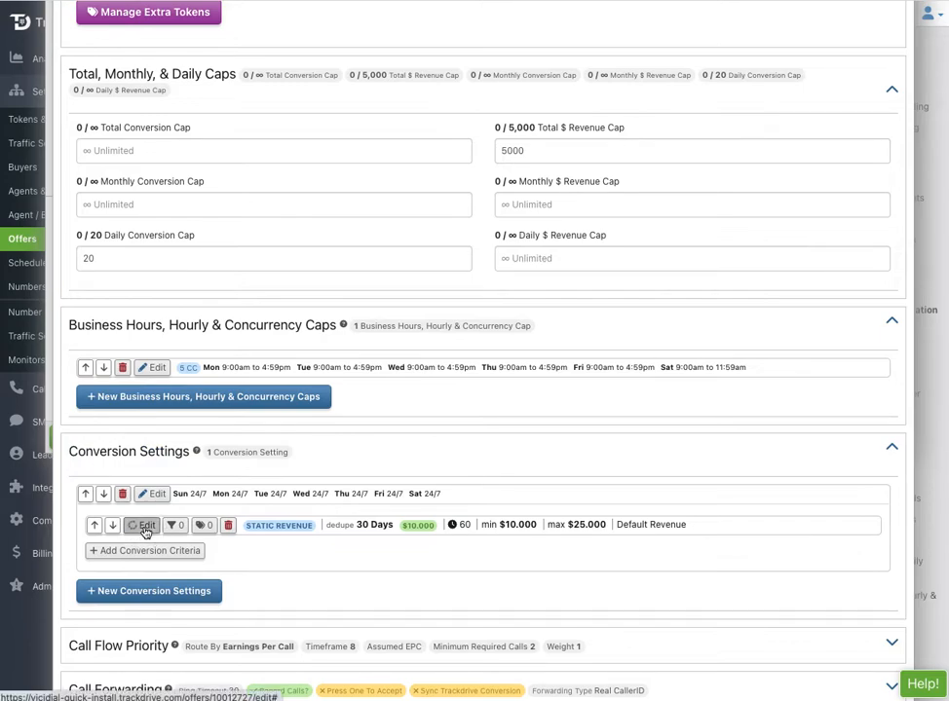
pyautogui.click(91, 225)
pyautogui.write('35')
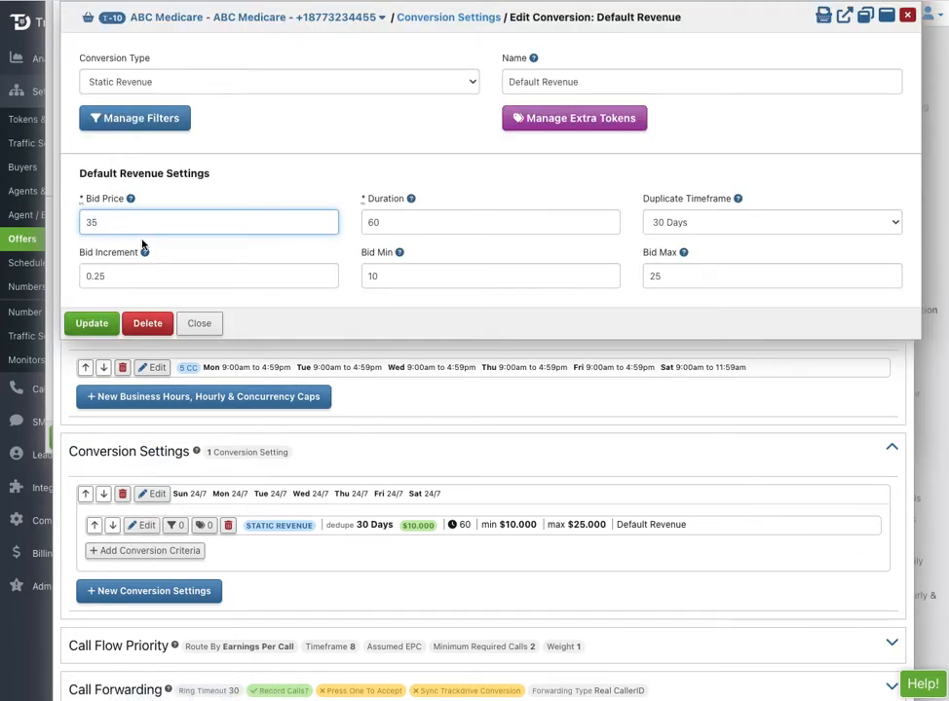
pyautogui.doubleClick(373, 222)
pyautogui.write('12')
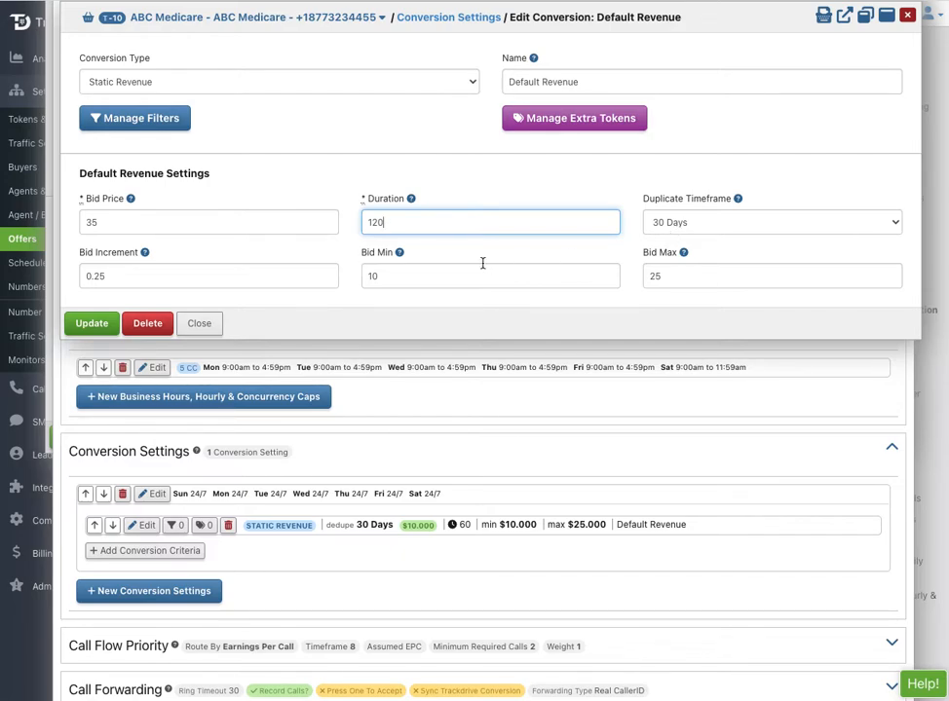
# Give the conversion bid increment 1, minimum 35 and maximum 45, and save it.
pyautogui.click(101, 276)
pyautogui.doubleClick(102, 276)
pyautogui.write('1')
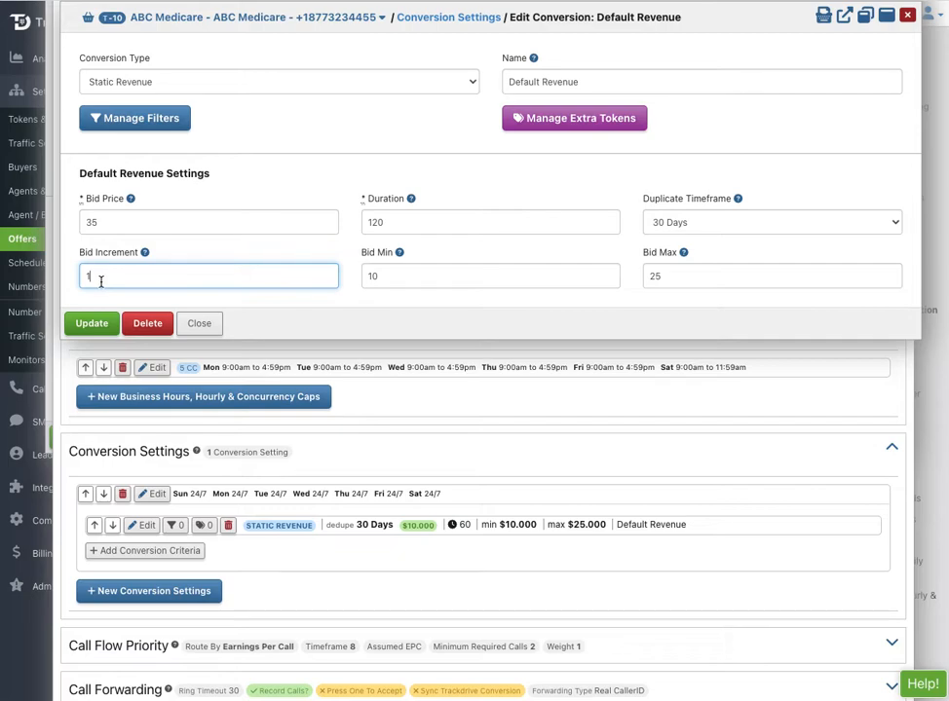
pyautogui.doubleClick(373, 283)
pyautogui.write('35')
pyautogui.doubleClick(652, 281)
pyautogui.write('45')
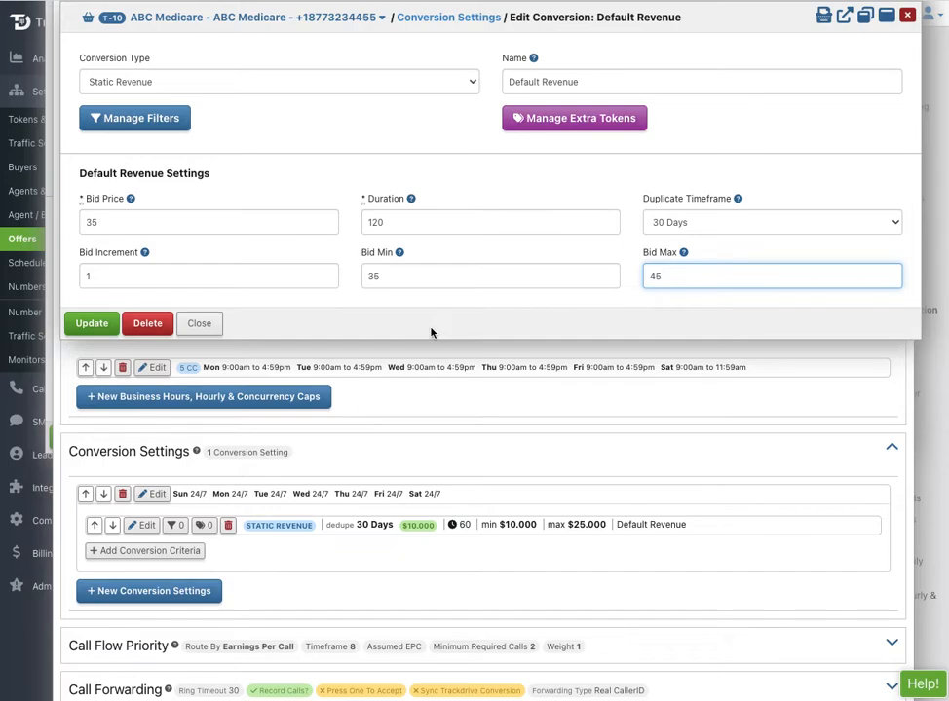
pyautogui.click(92, 323)
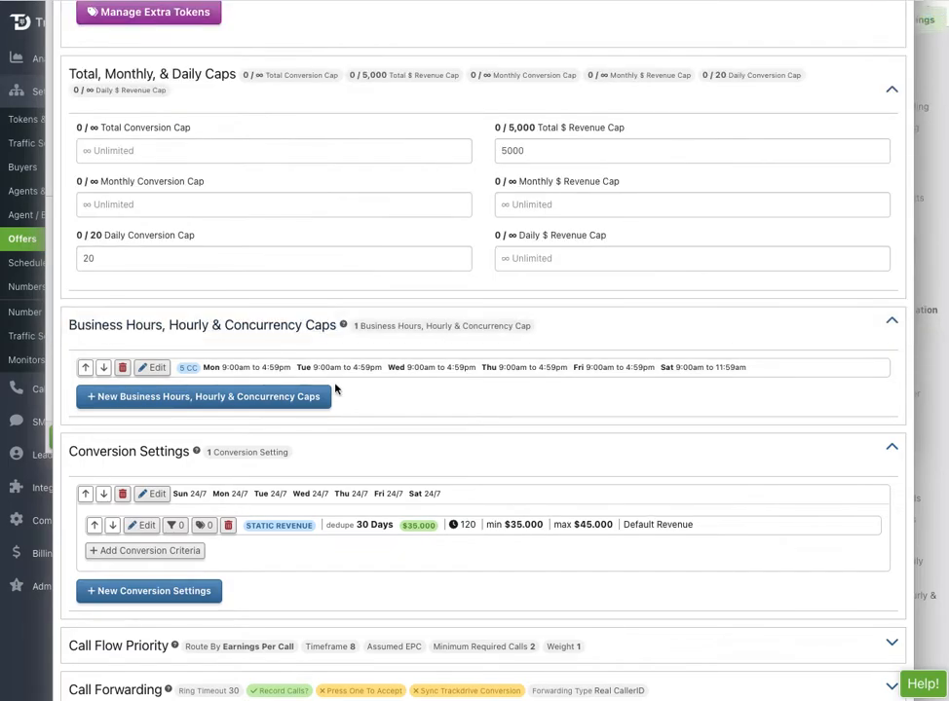
# Review the Earnings Per Call priority: EPC timeframe 8, minimum 2 calls, weight 1.
pyautogui.scroll(-3, 471, 424)
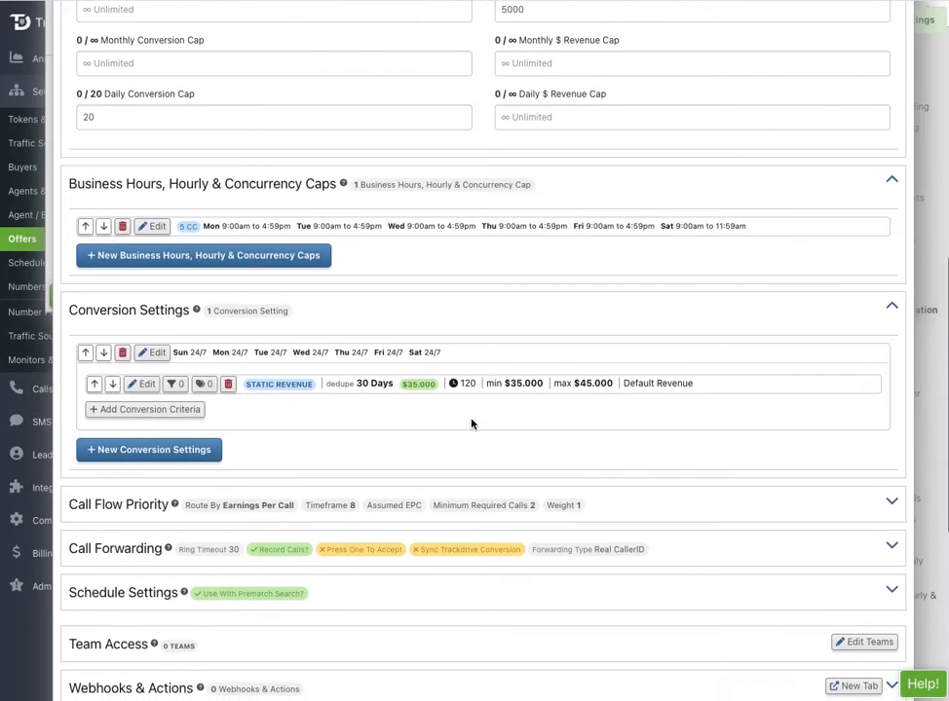
pyautogui.scroll(-2, 471, 424)
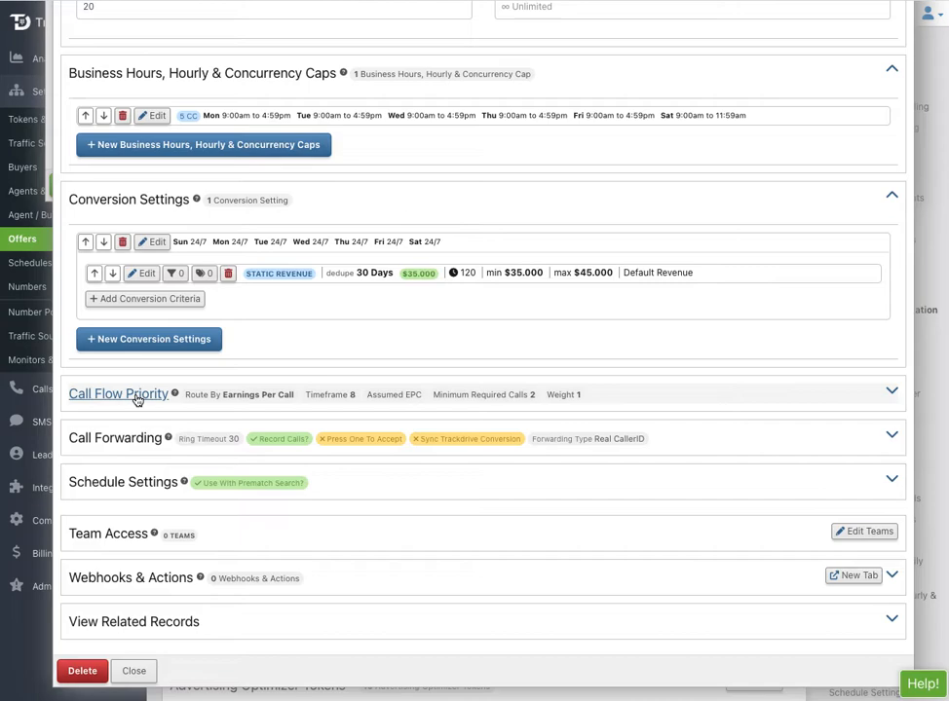
pyautogui.click(137, 396)
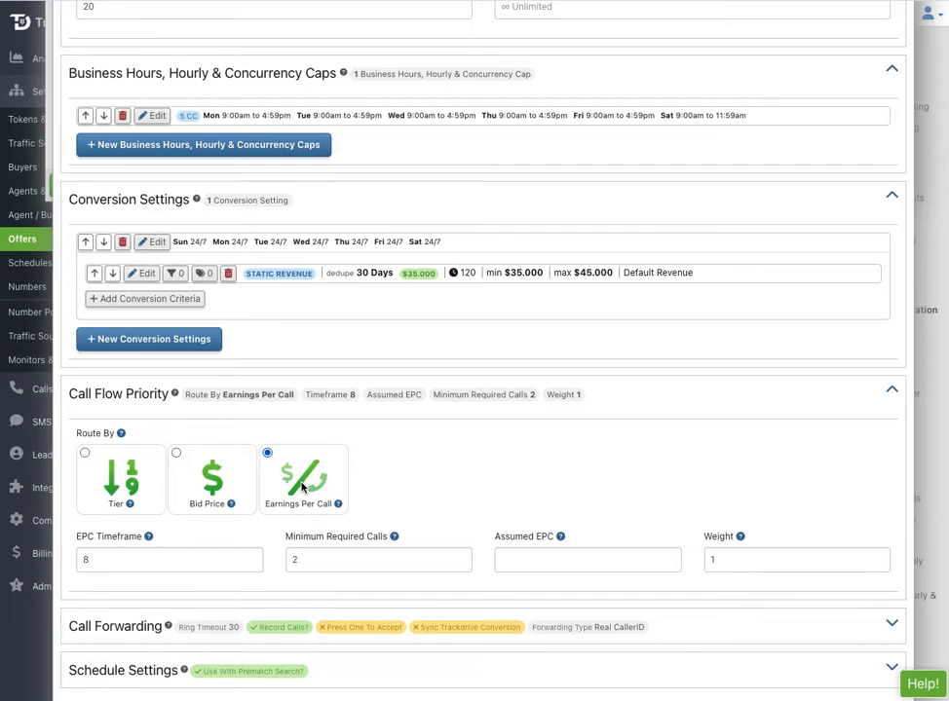
pyautogui.click(921, 685)
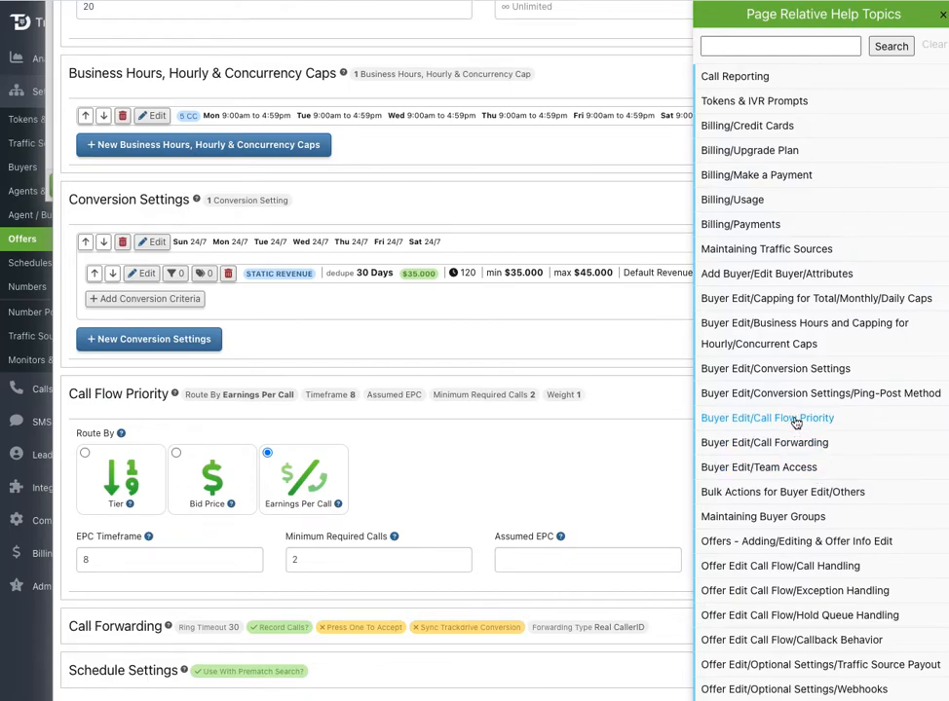
pyautogui.click(941, 15)
pyautogui.scroll(-3, 540, 332)
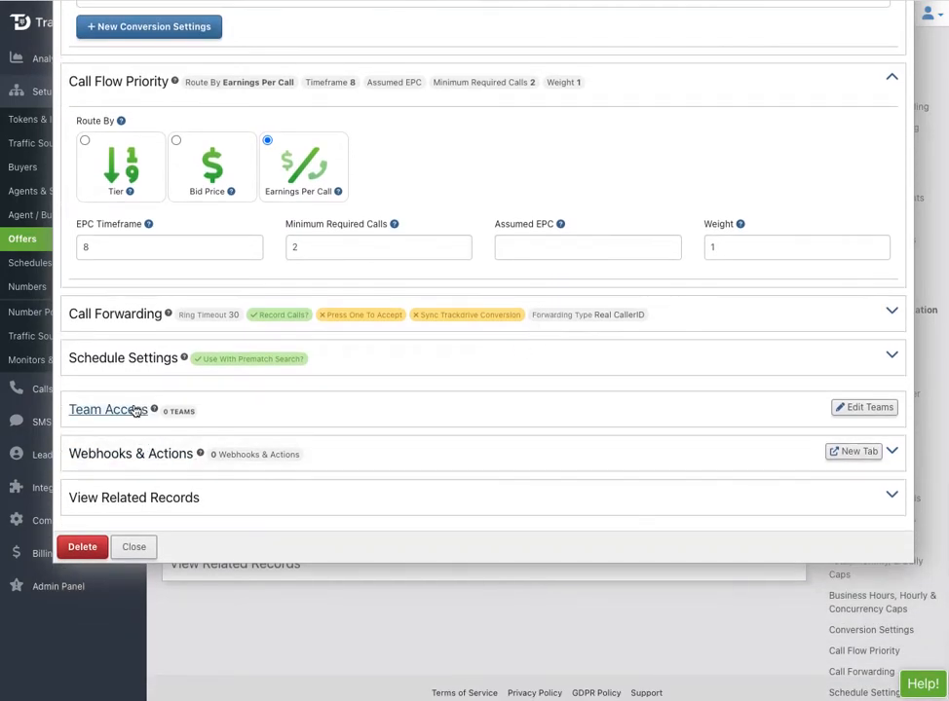
# Open Team Access, select Create A New Team, and close without granting any access.
pyautogui.click(127, 411)
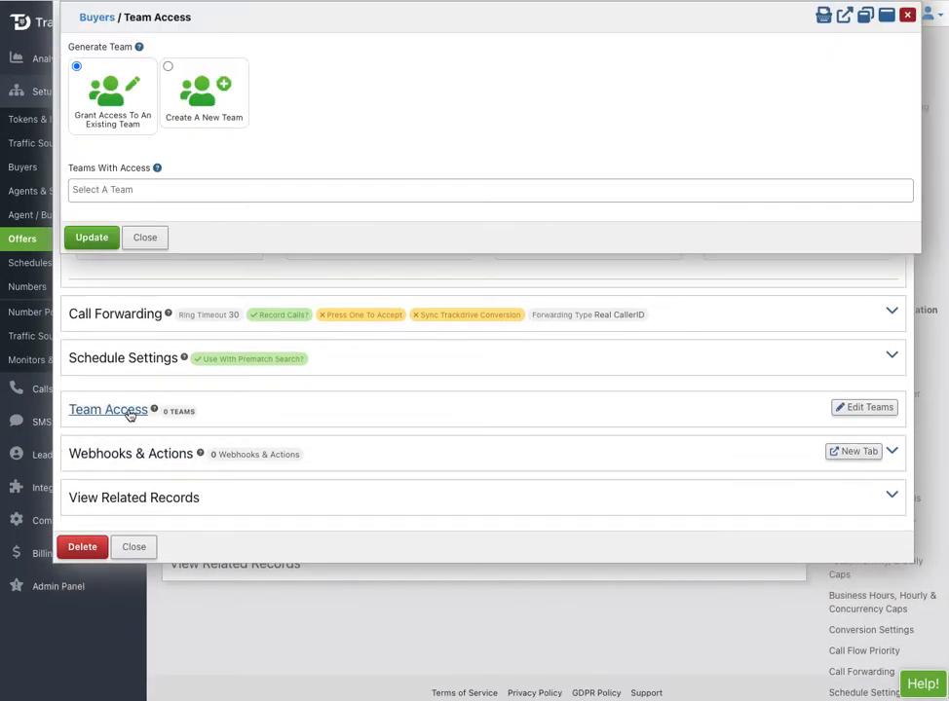
pyautogui.click(168, 91)
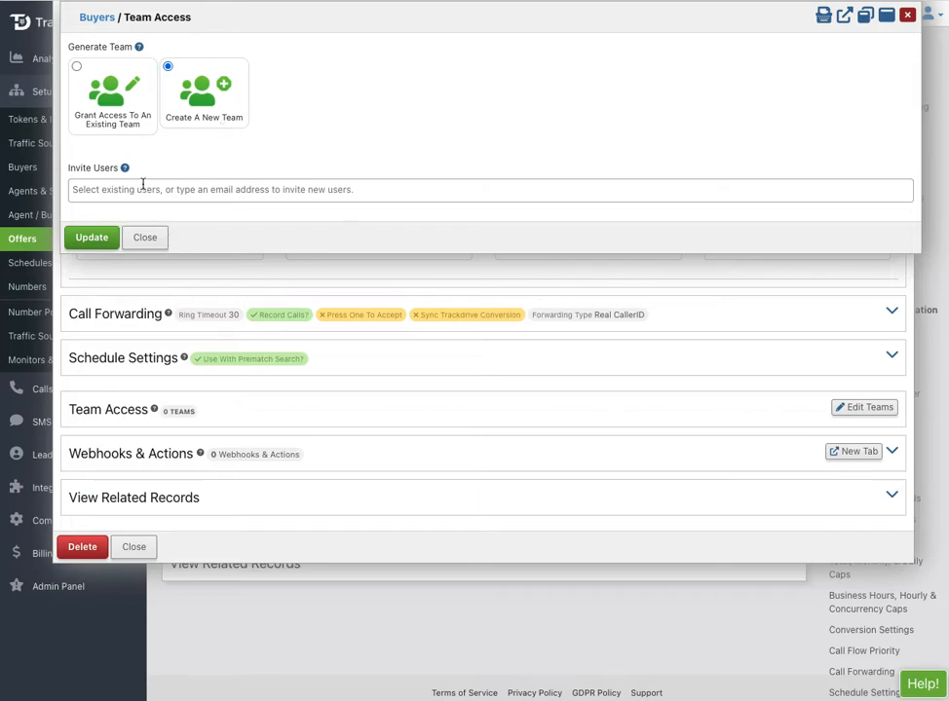
pyautogui.click(144, 238)
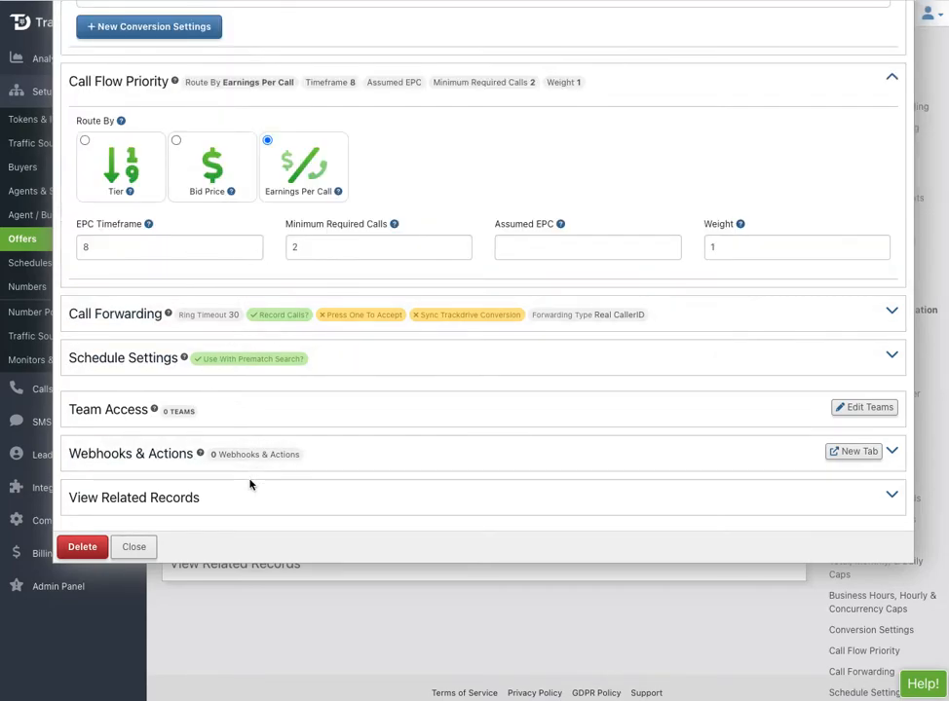
# Create the buyer webhook 'Pota Data to ABC Medicare' firing before dialing the buyer, then update the buyer.
pyautogui.click(163, 461)
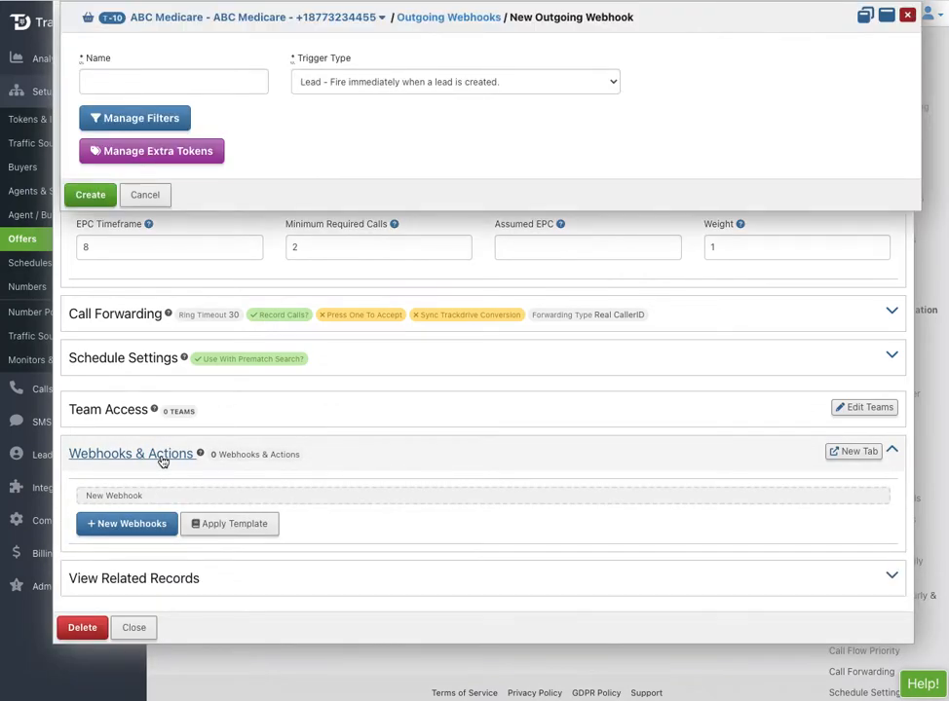
pyautogui.click(197, 81)
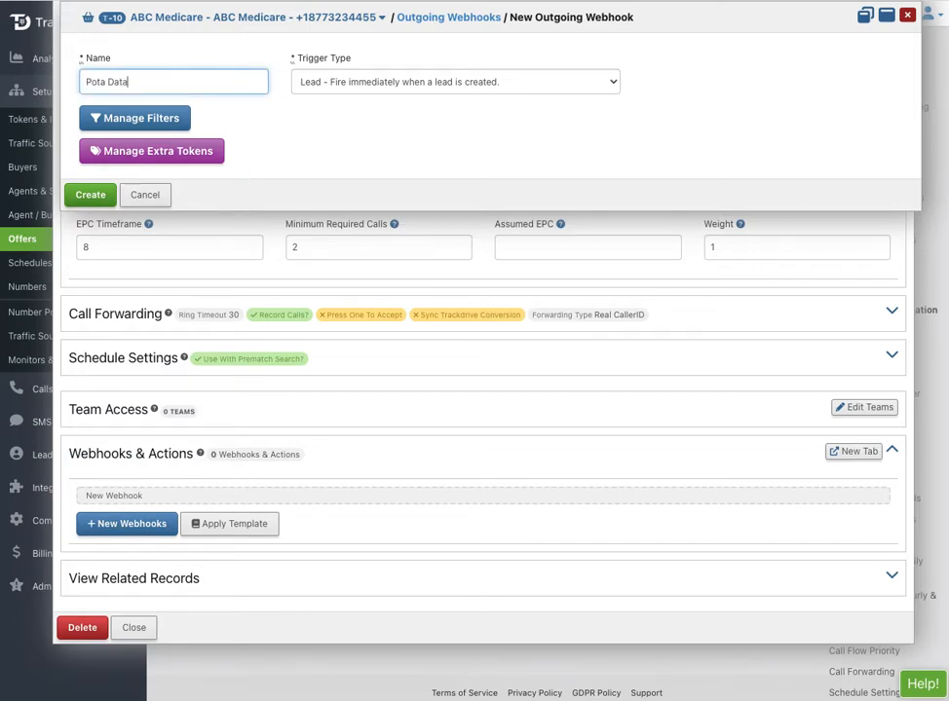
pyautogui.write('Pota Data to ABC Mewdicare')
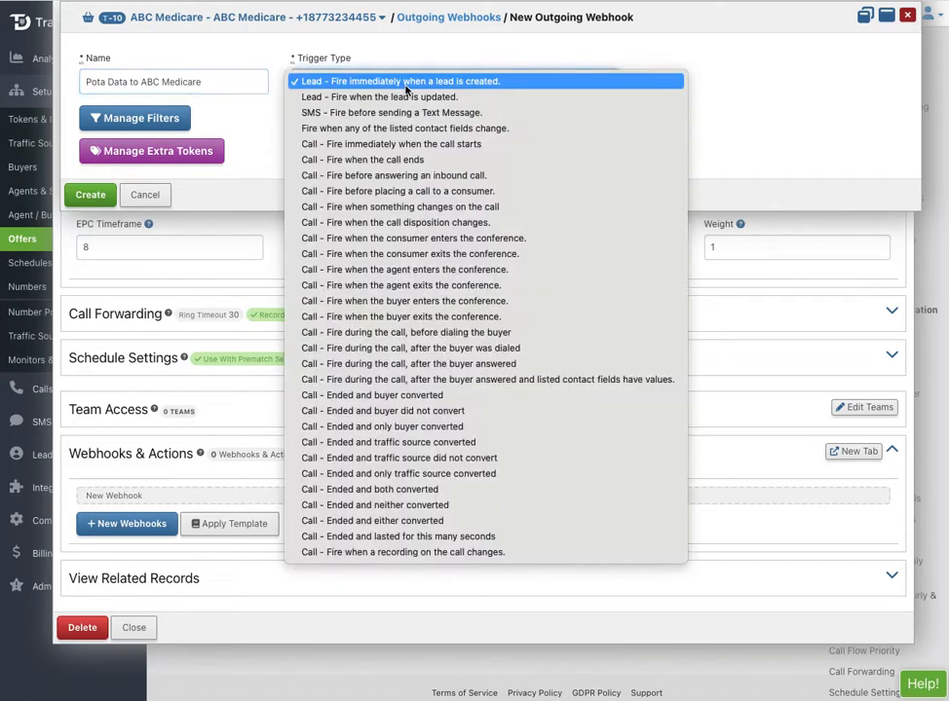
pyautogui.click(399, 86)
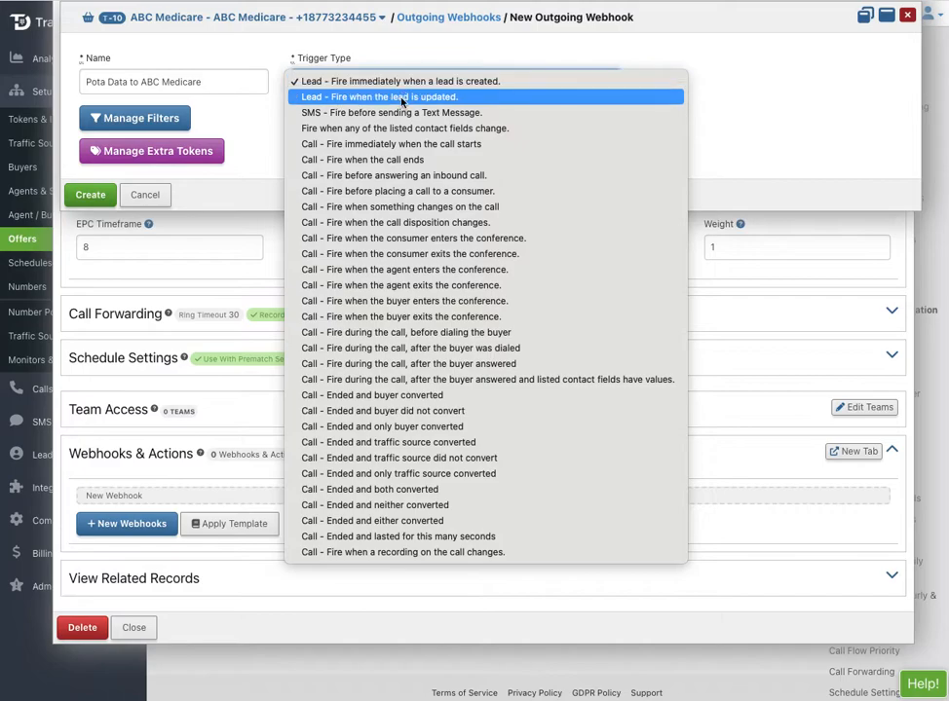
pyautogui.click(417, 333)
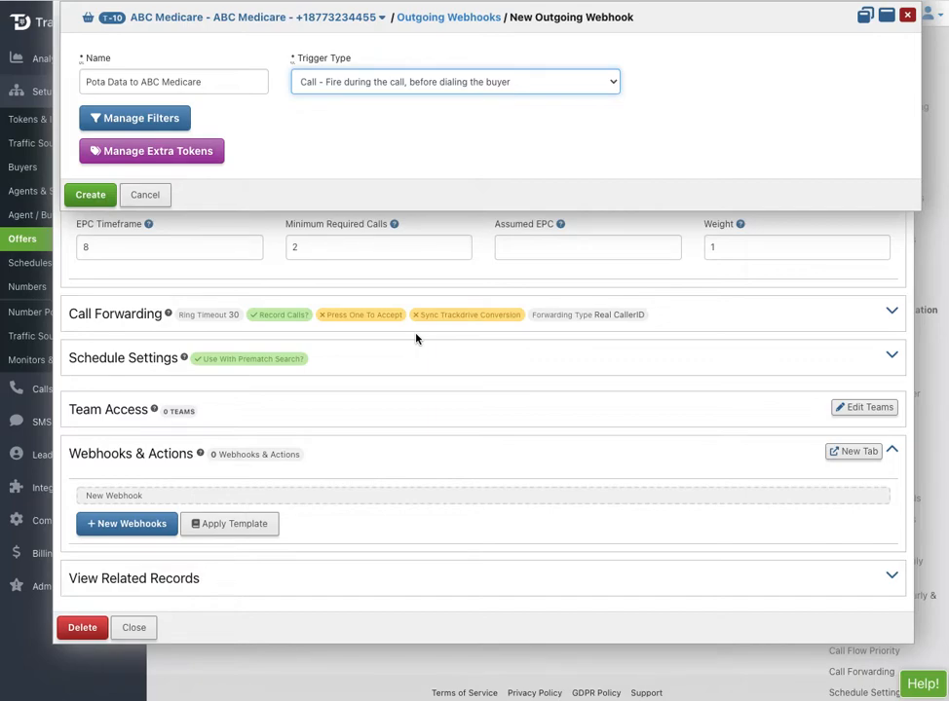
pyautogui.click(98, 200)
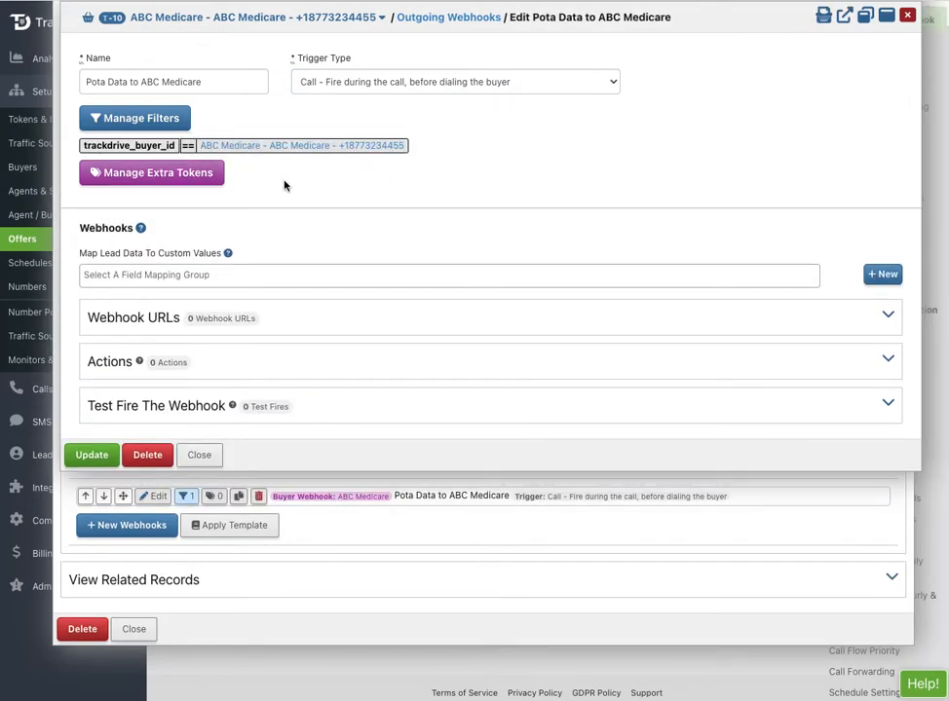
pyautogui.click(142, 324)
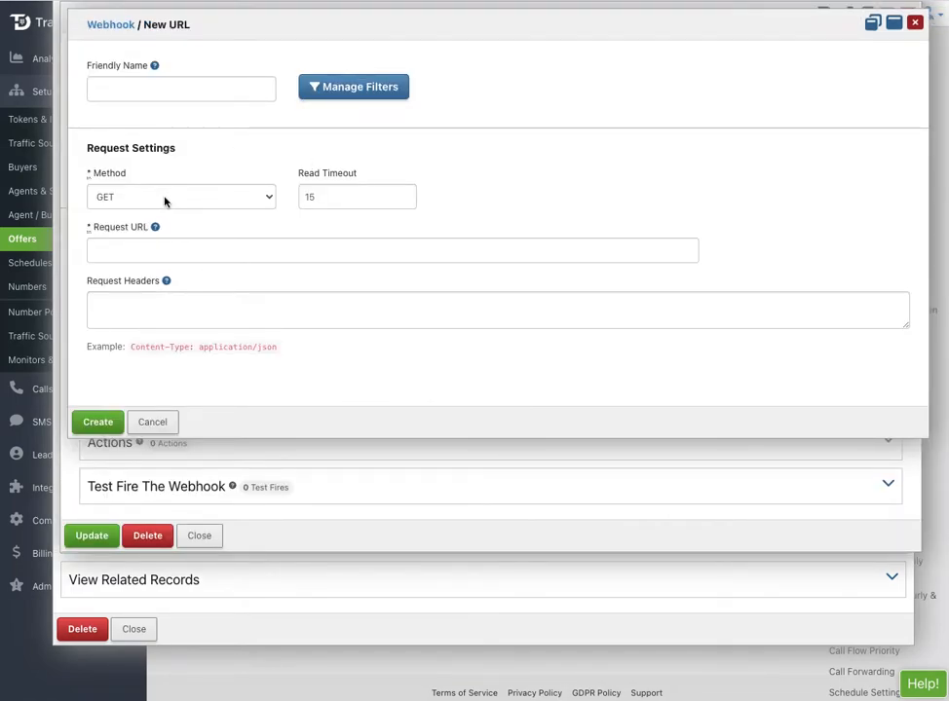
pyautogui.click(154, 423)
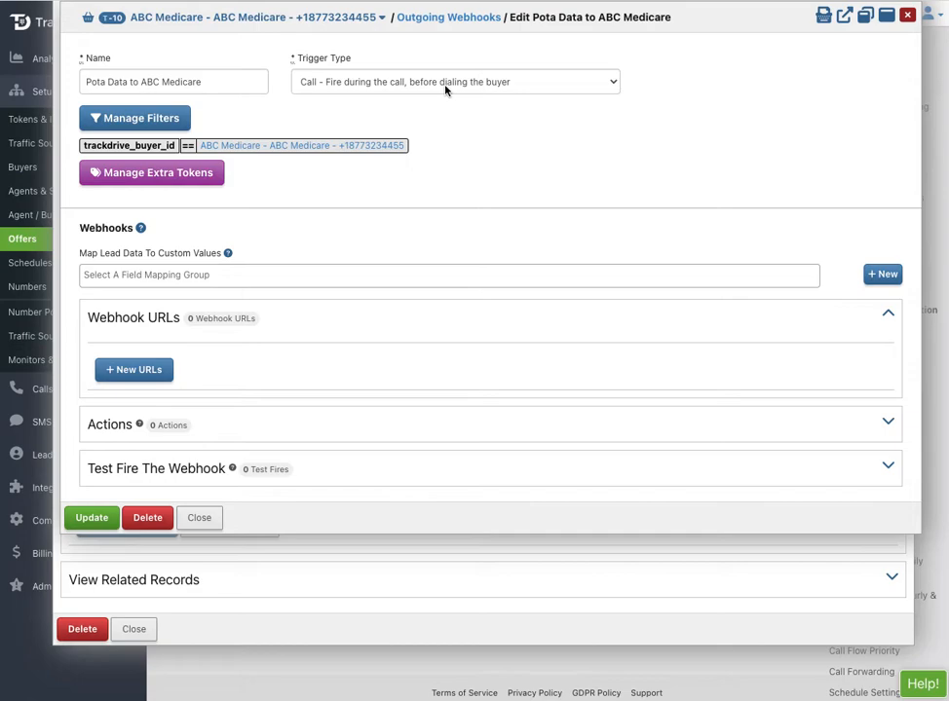
pyautogui.click(89, 517)
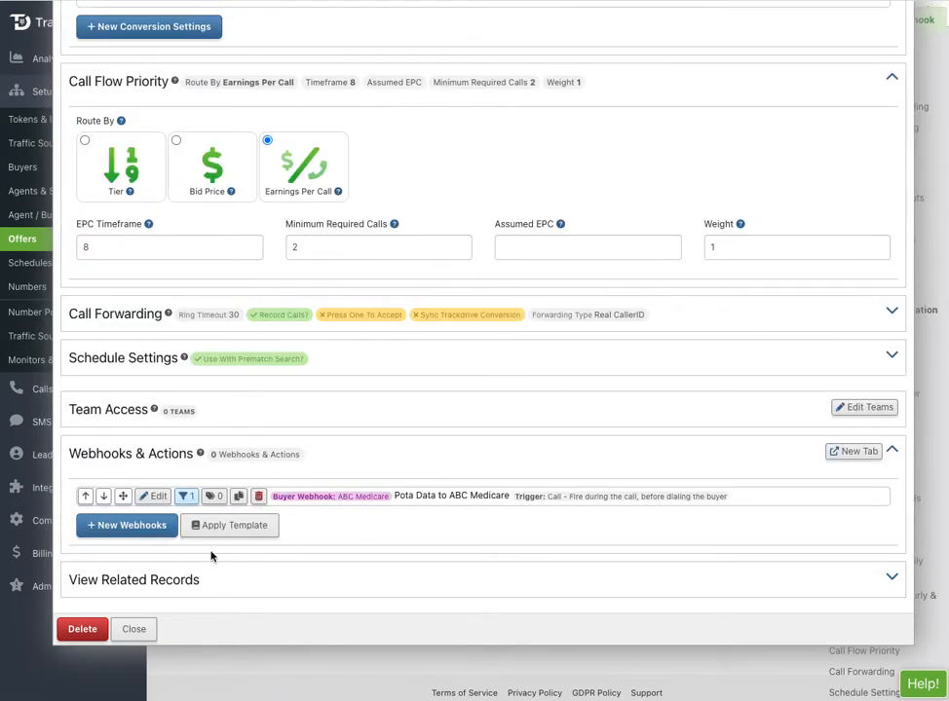
# Review the ABC Medicare buyer's settings and close the Edit Buyer page.
pyautogui.scroll(7, 400, 411)
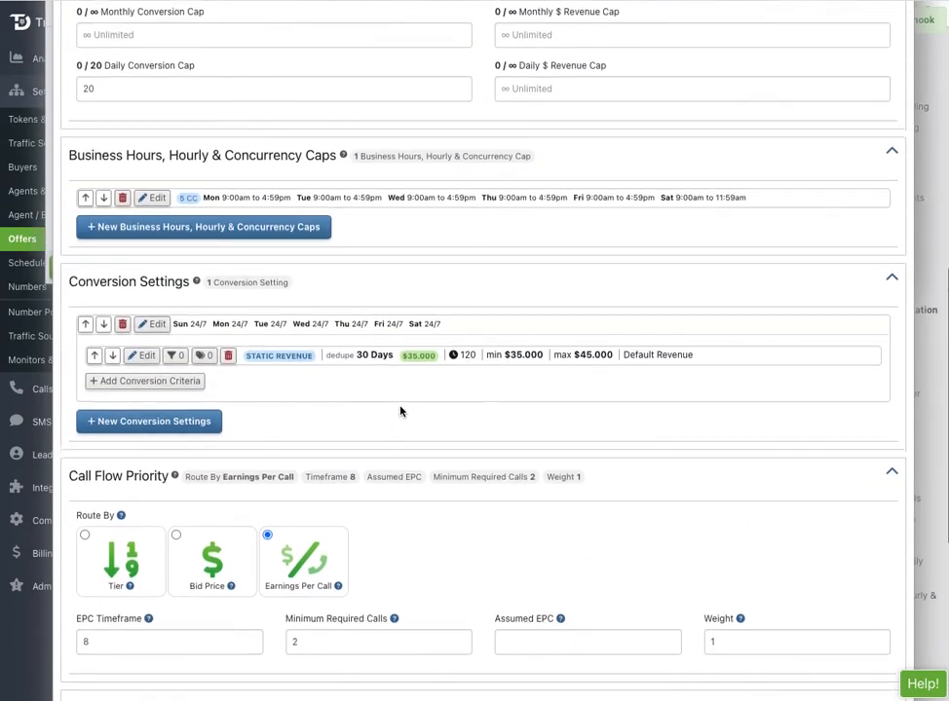
pyautogui.scroll(5, 398, 414)
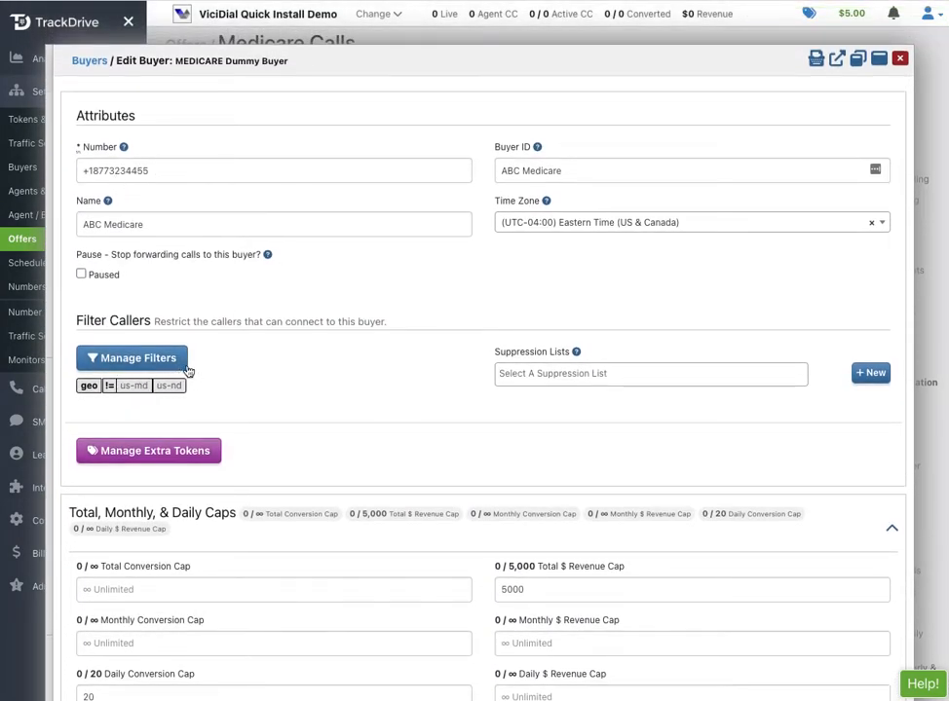
pyautogui.scroll(-3, 290, 381)
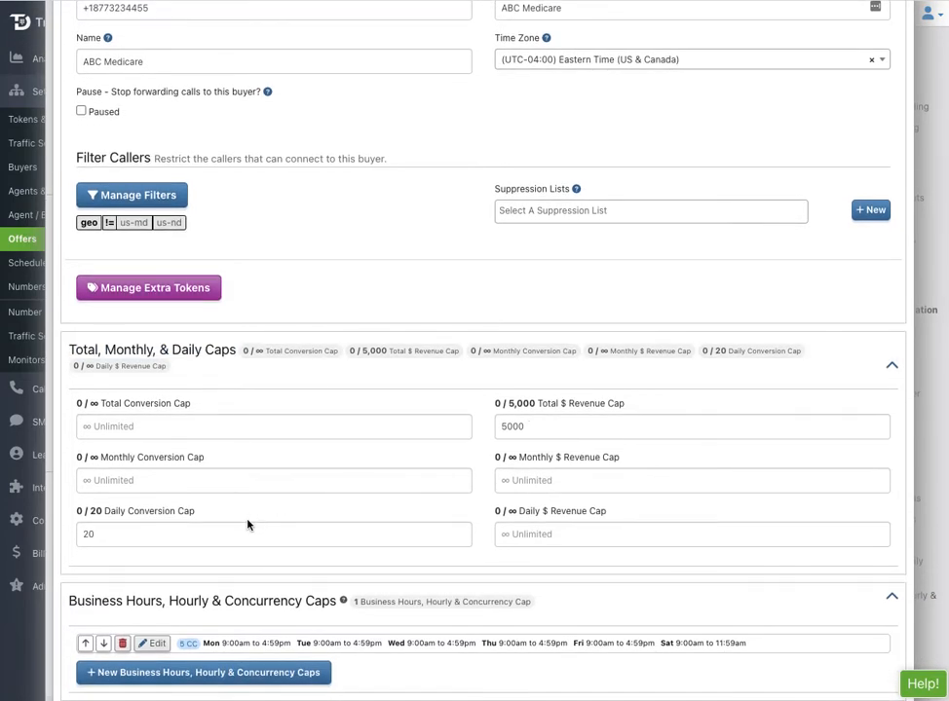
pyautogui.scroll(-4, 248, 525)
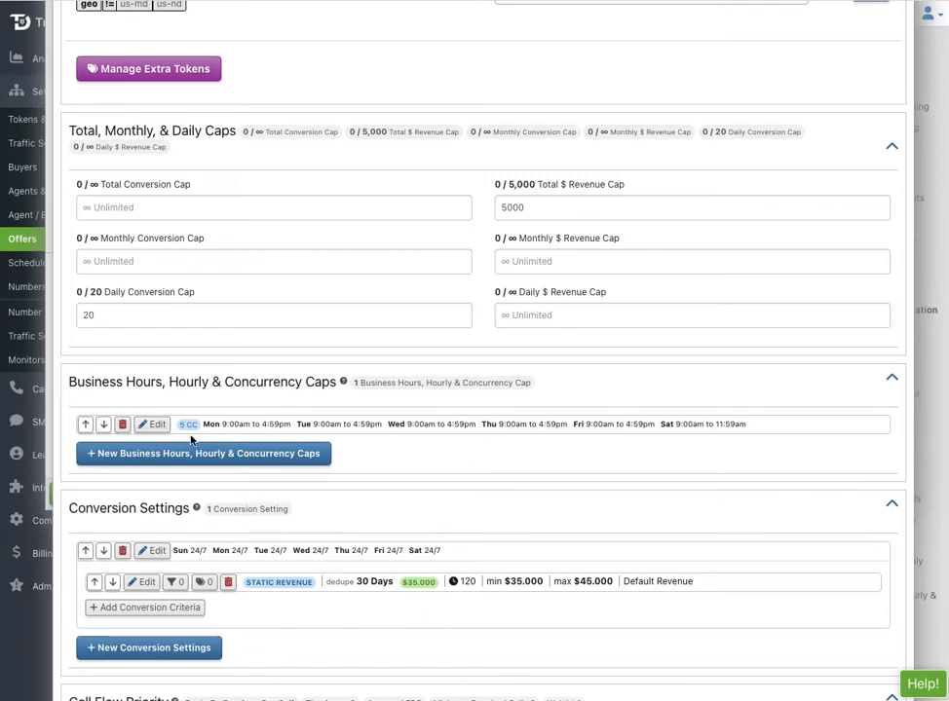
pyautogui.scroll(-3, 383, 539)
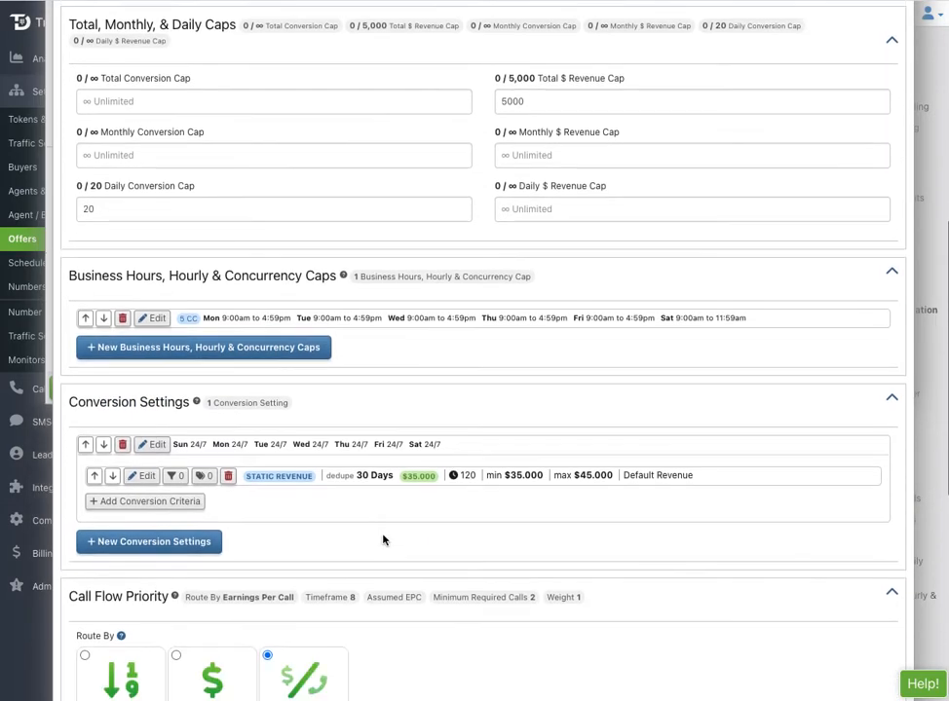
pyautogui.scroll(-8, 466, 459)
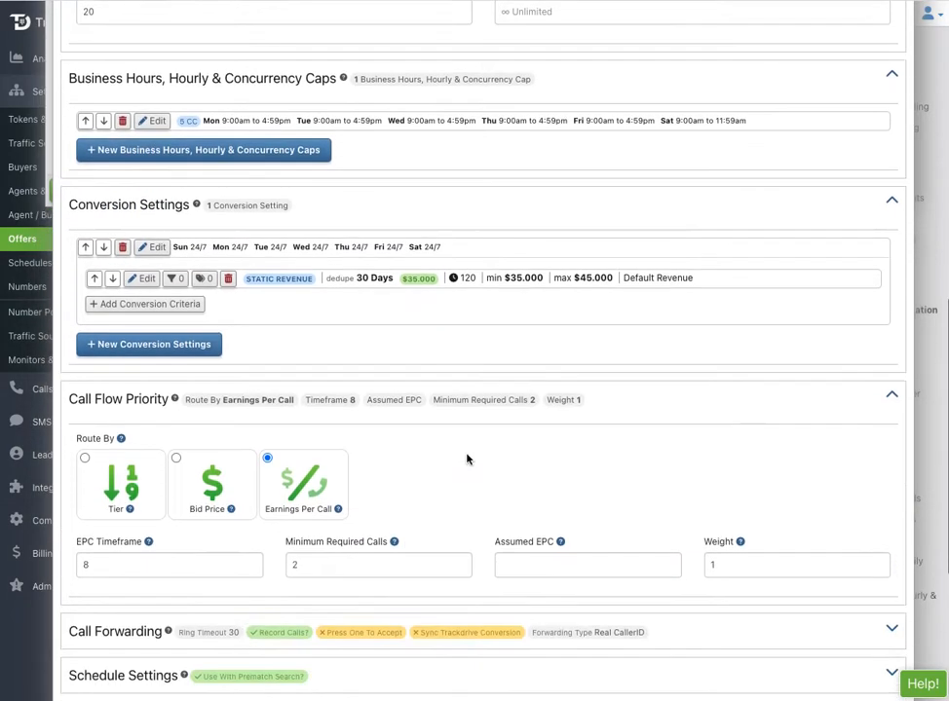
pyautogui.scroll(-1, 466, 458)
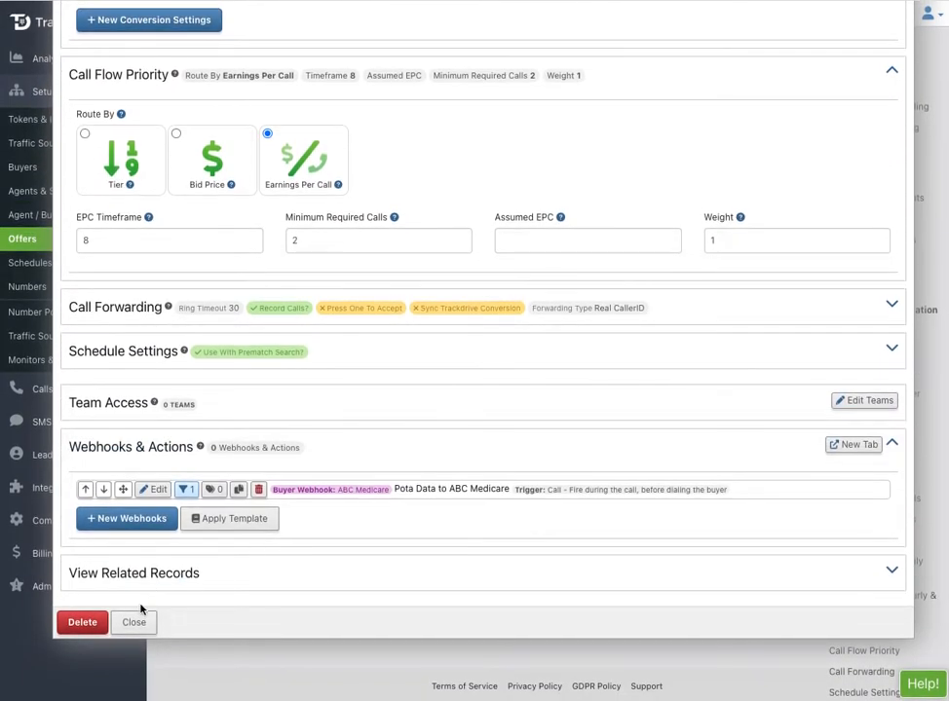
pyautogui.click(134, 624)
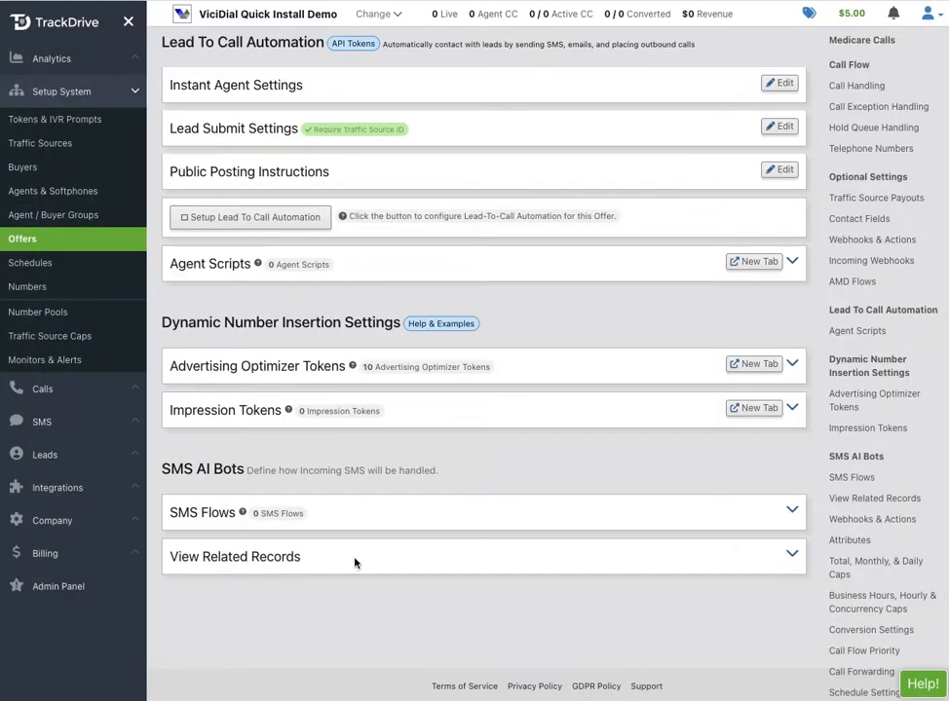
# Close the current call handling editor, saving the call flow.
pyautogui.scroll(10, 397, 546)
pyautogui.scroll(2, 396, 547)
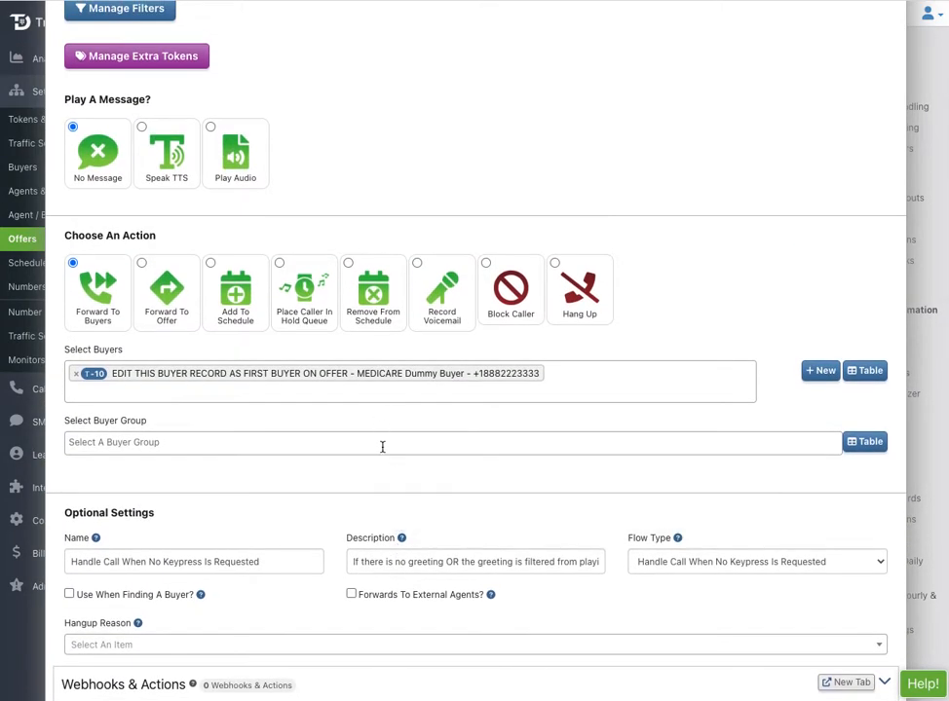
pyautogui.scroll(-5, 382, 446)
pyautogui.click(70, 552)
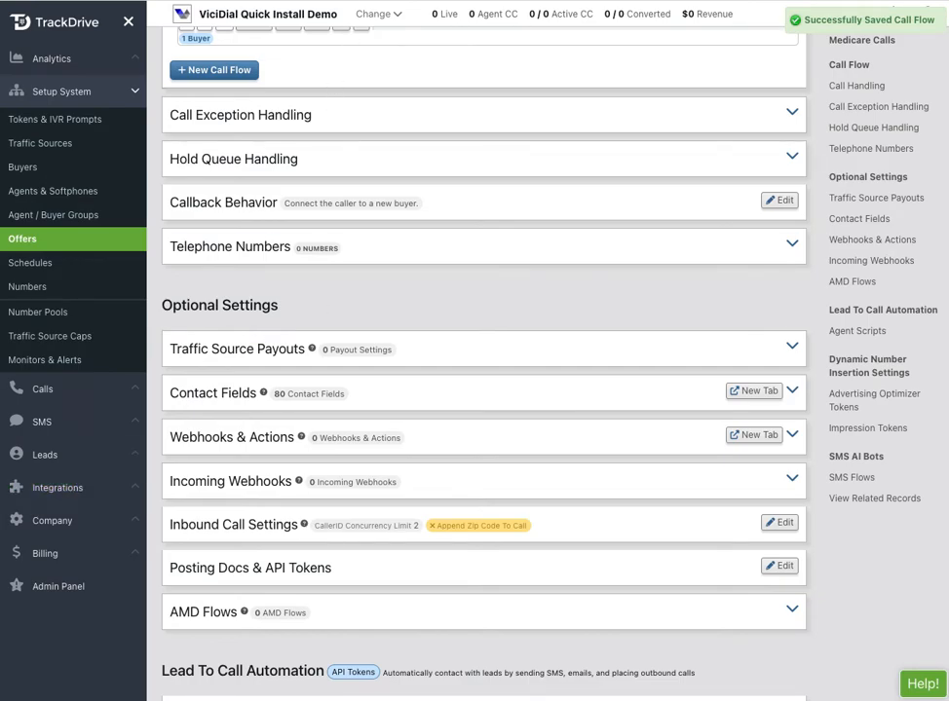
# Edit the 'Handle Call When No Keypress Is Requested' call flow.
pyautogui.scroll(-3, 404, 108)
pyautogui.scroll(4, 375, 243)
pyautogui.scroll(2, 354, 256)
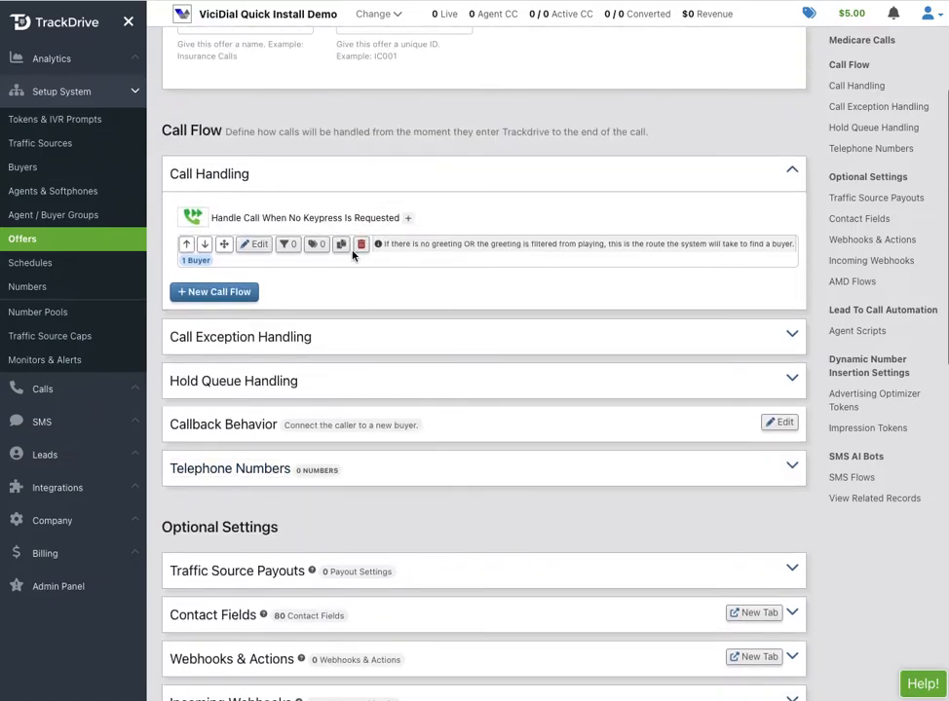
pyautogui.click(257, 244)
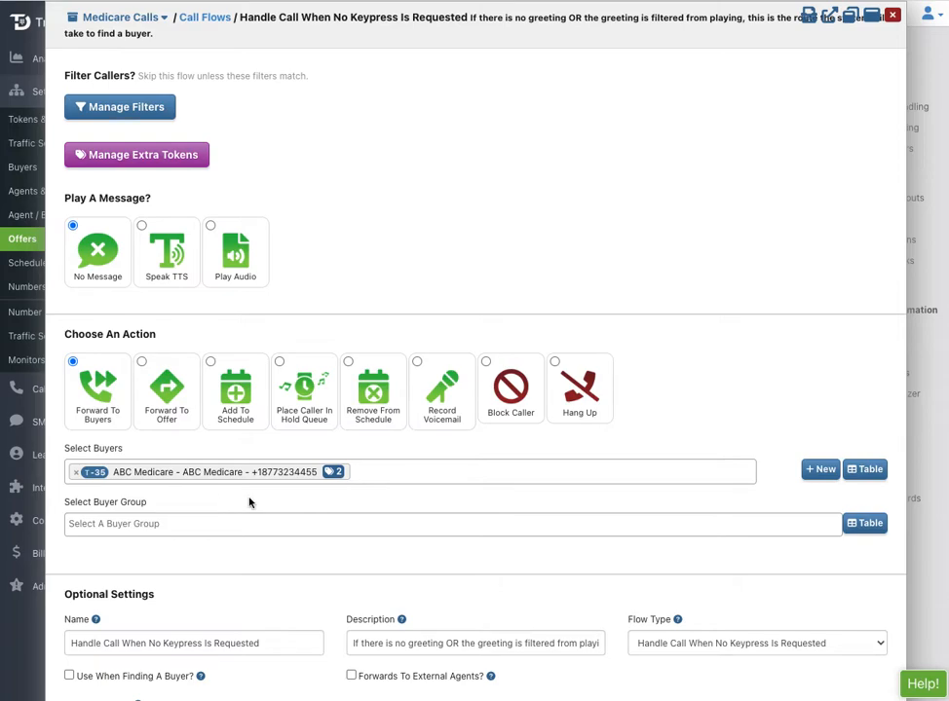
# Start a new buyer for this flow by copying ABC Medicare.
pyautogui.click(819, 471)
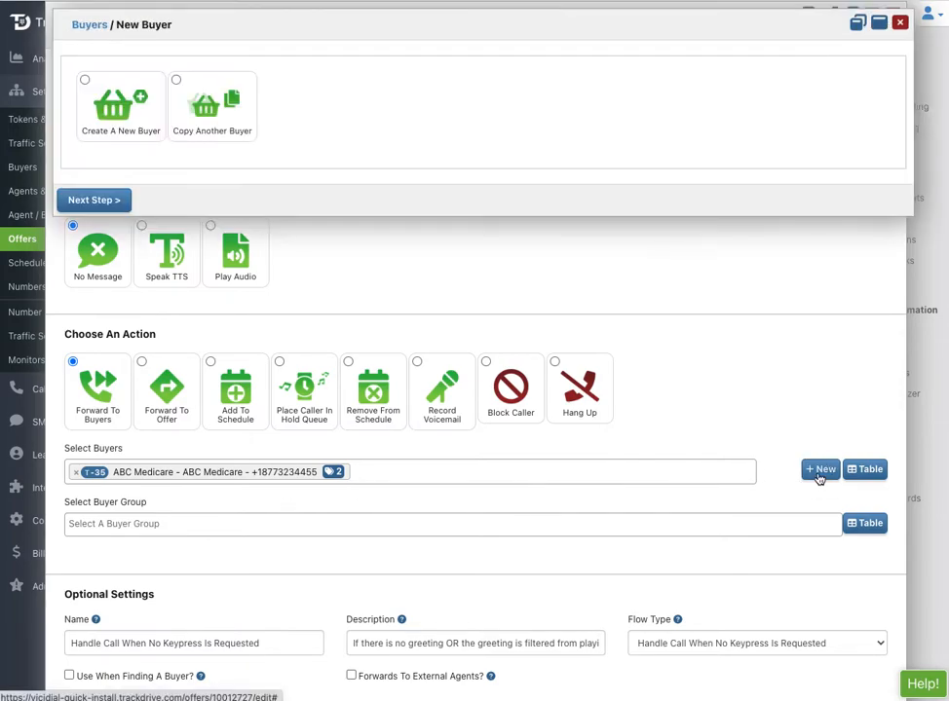
pyautogui.click(210, 123)
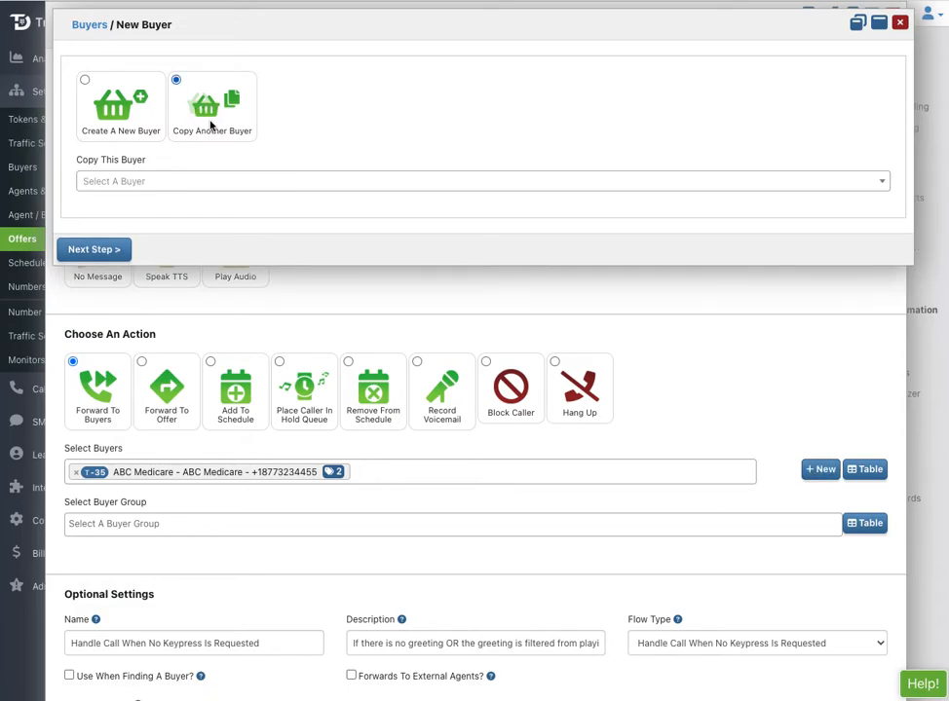
pyautogui.click(164, 182)
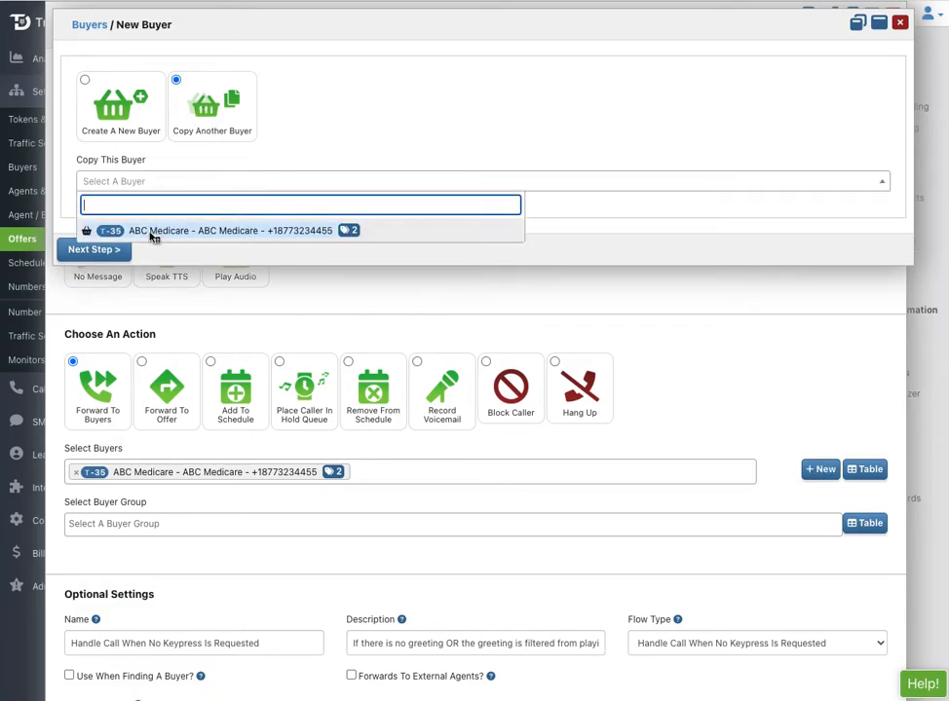
pyautogui.click(151, 232)
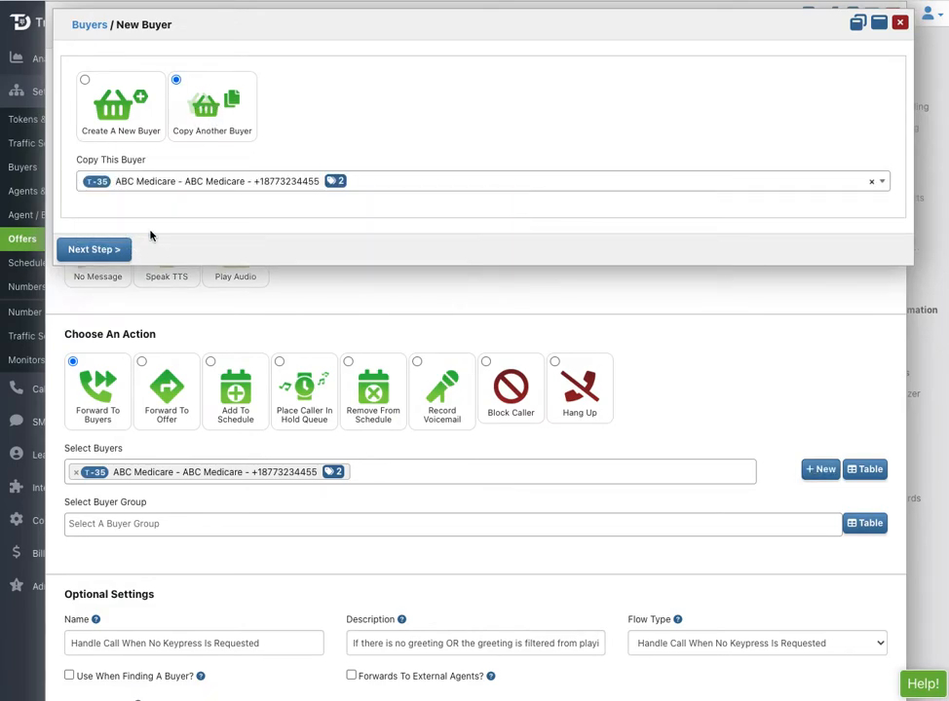
pyautogui.click(86, 251)
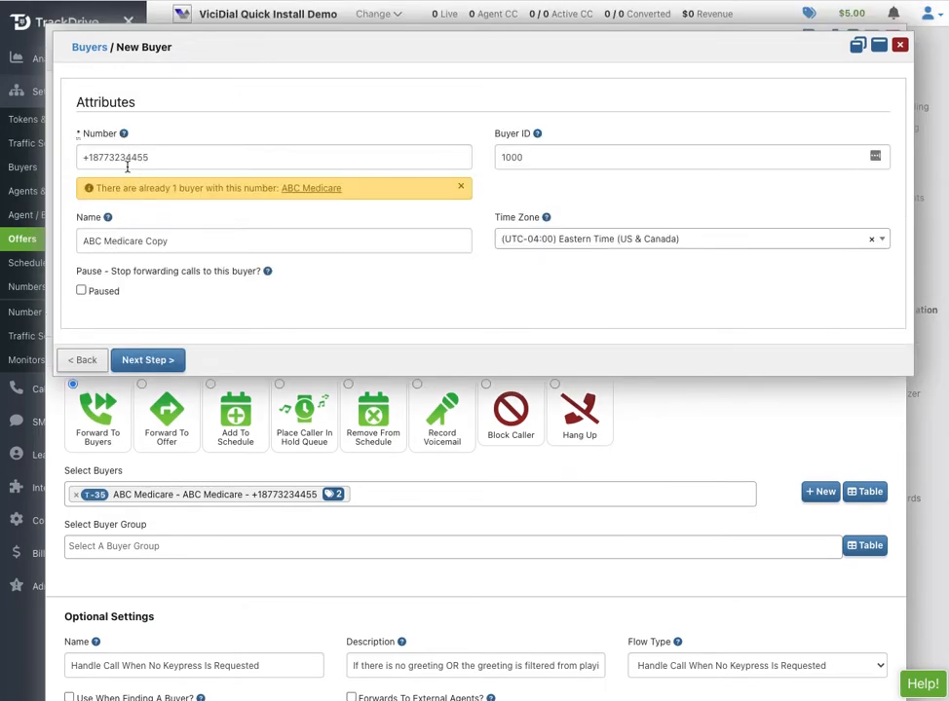
# Give the copy number 66333555, Buyer ID DEF and name DEF Medicare, and save it.
pyautogui.moveTo(100, 158); pyautogui.dragTo(207, 161)
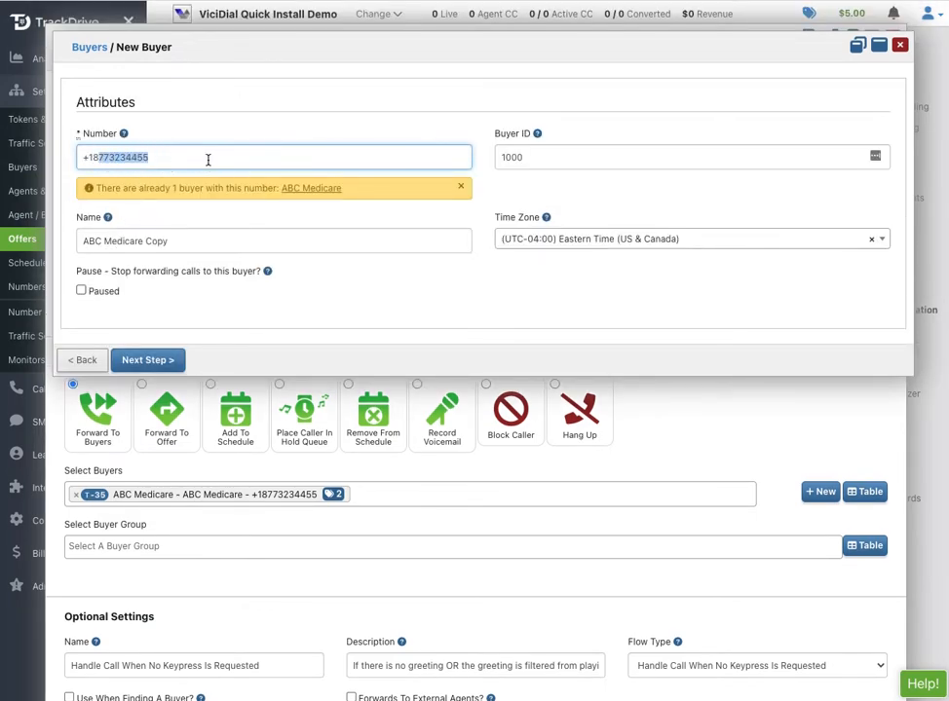
pyautogui.write('663335555')
pyautogui.doubleClick(508, 157)
pyautogui.write('DEF')
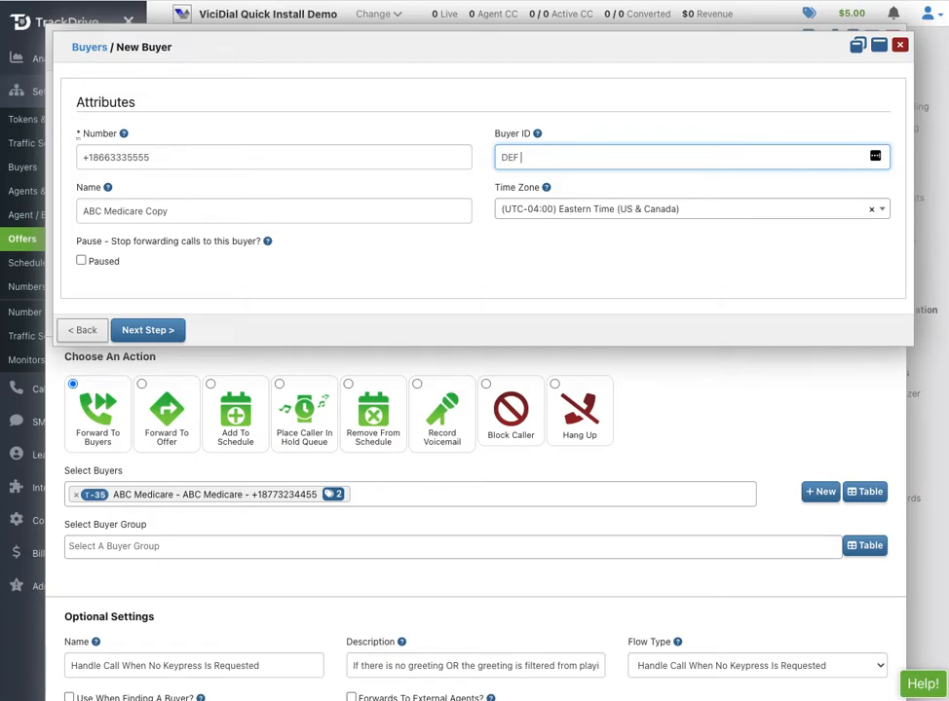
pyautogui.click(92, 214)
pyautogui.press('super+Right')
pyautogui.hotkey('alt', 'shift', 'Left')
pyautogui.click(88, 212)
pyautogui.hotkey('alt', 'shift', 'Right')
pyautogui.write('DEF')
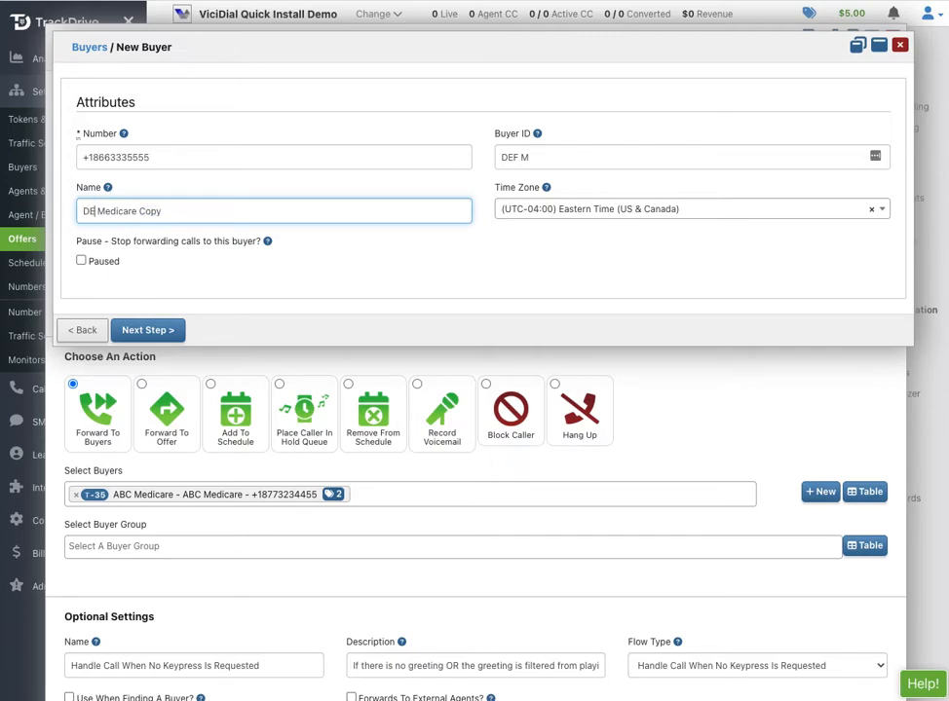
pyautogui.click(182, 217)
pyautogui.click(148, 330)
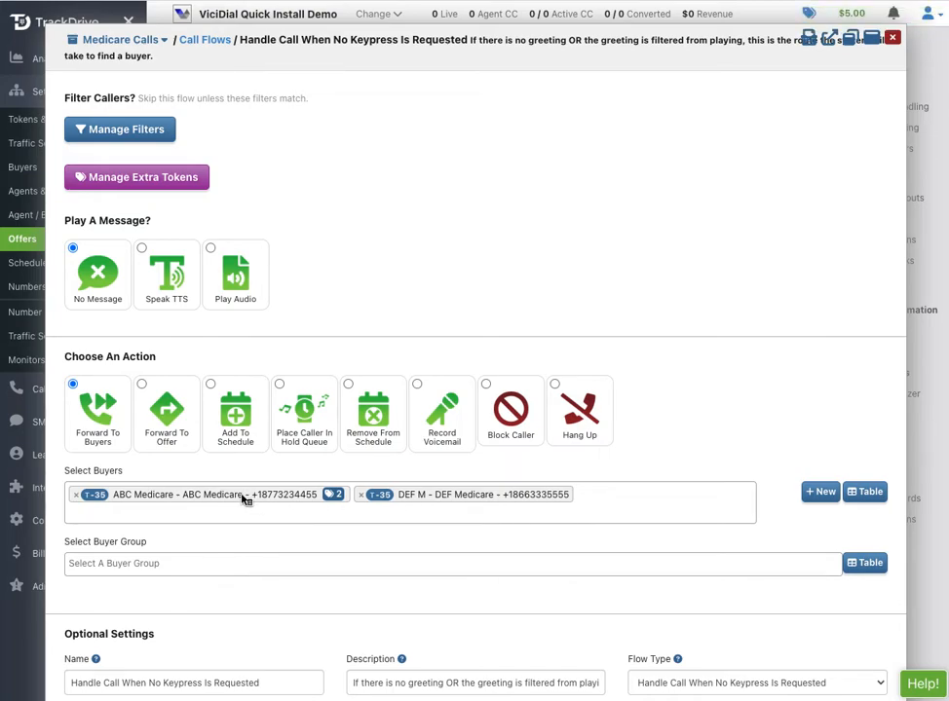
# Update the no-keypress call flow so it routes to ABC Medicare and DEF Medicare.
pyautogui.click(464, 497)
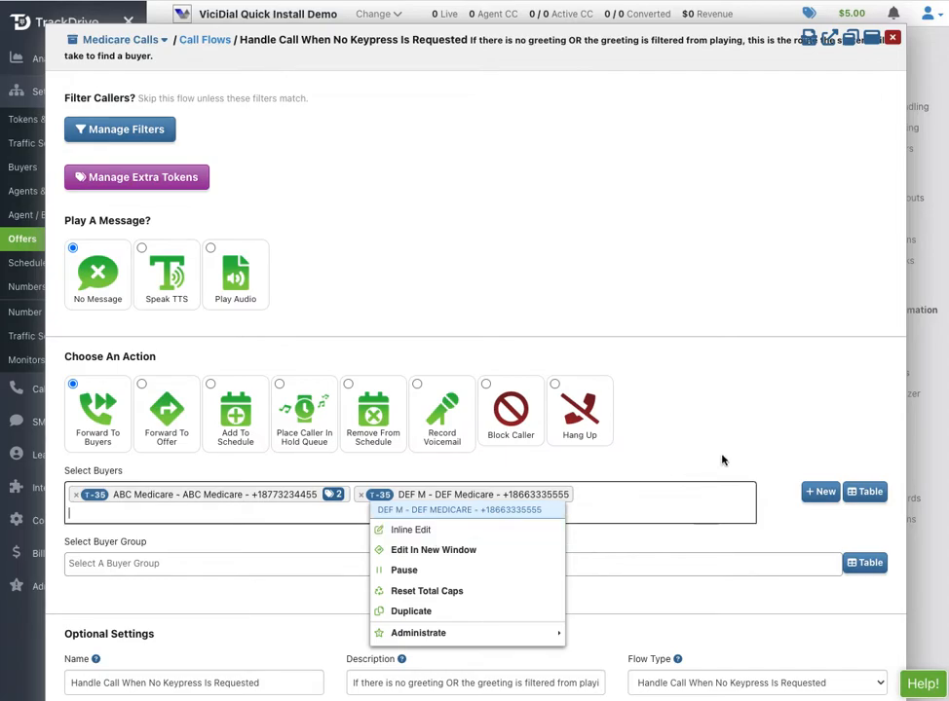
pyautogui.click(747, 425)
pyautogui.scroll(-2, 748, 425)
pyautogui.scroll(-1, 748, 421)
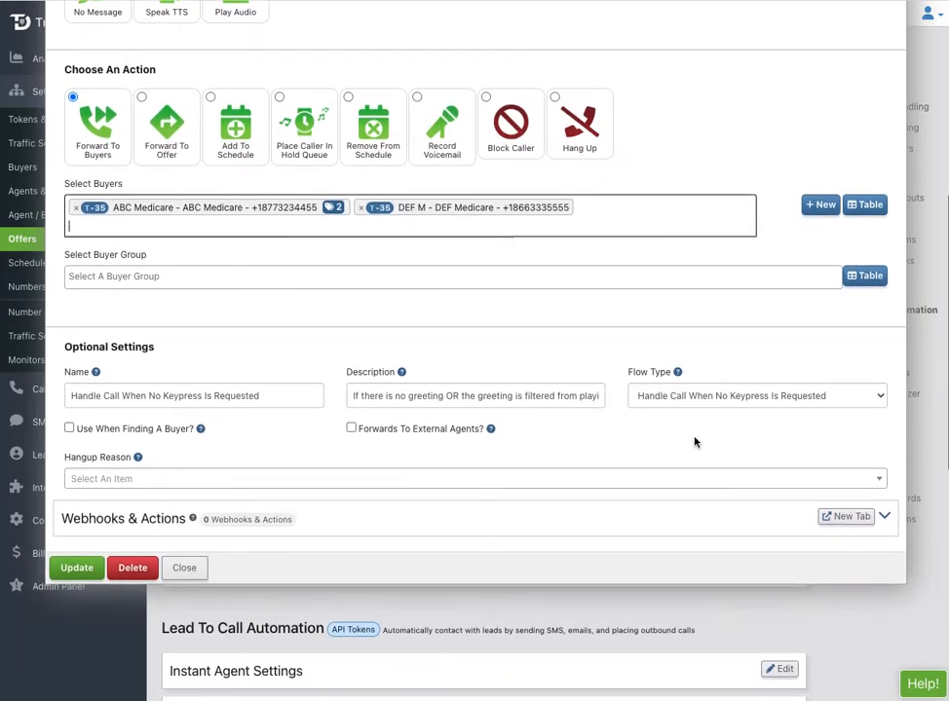
pyautogui.click(74, 568)
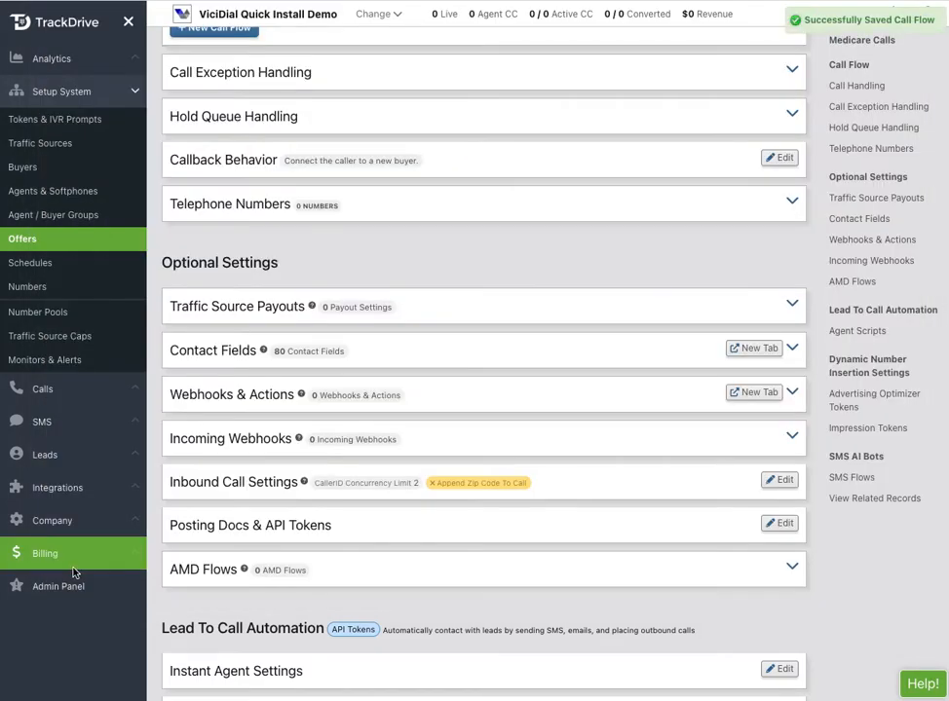
pyautogui.scroll(5, 314, 442)
pyautogui.scroll(-1, 313, 442)
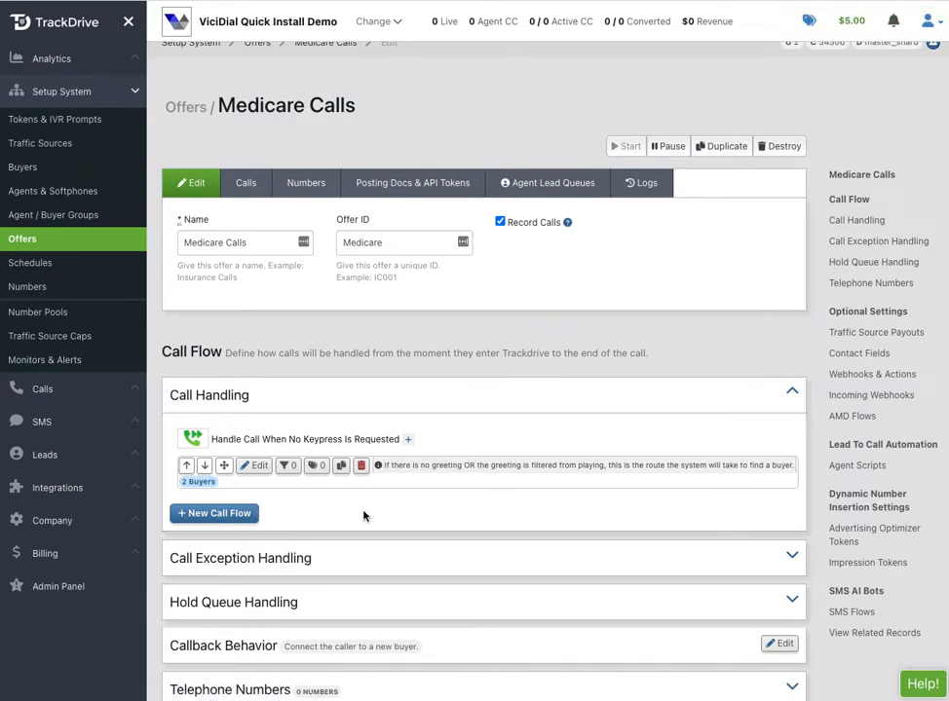
pyautogui.scroll(-1, 363, 516)
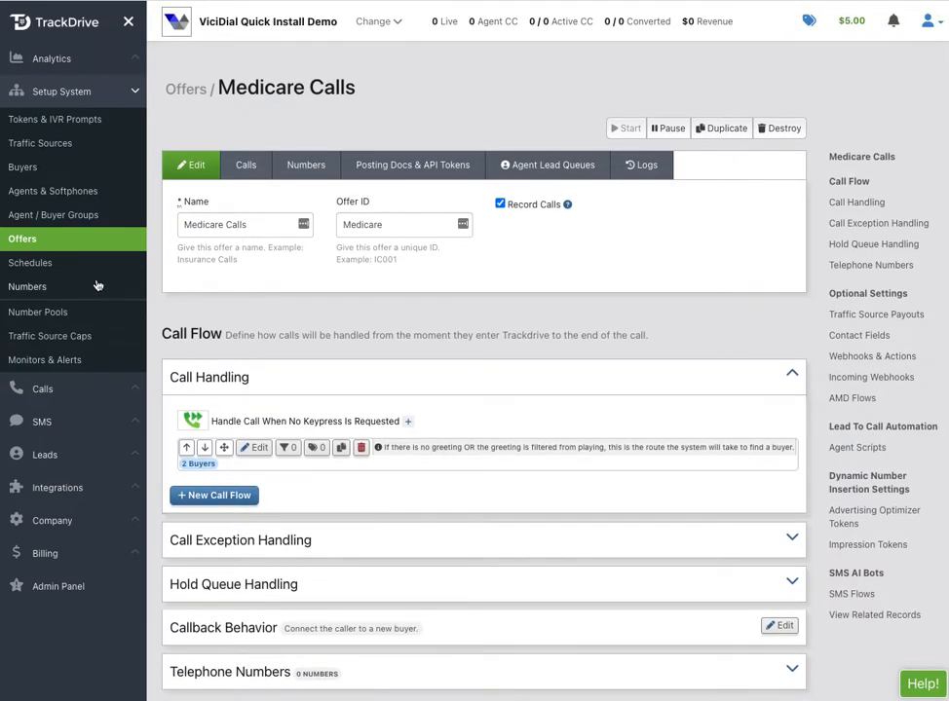
# Enter a new traffic source with ID 9999, name ViciDial Demo, company ViciDial.
pyautogui.click(52, 145)
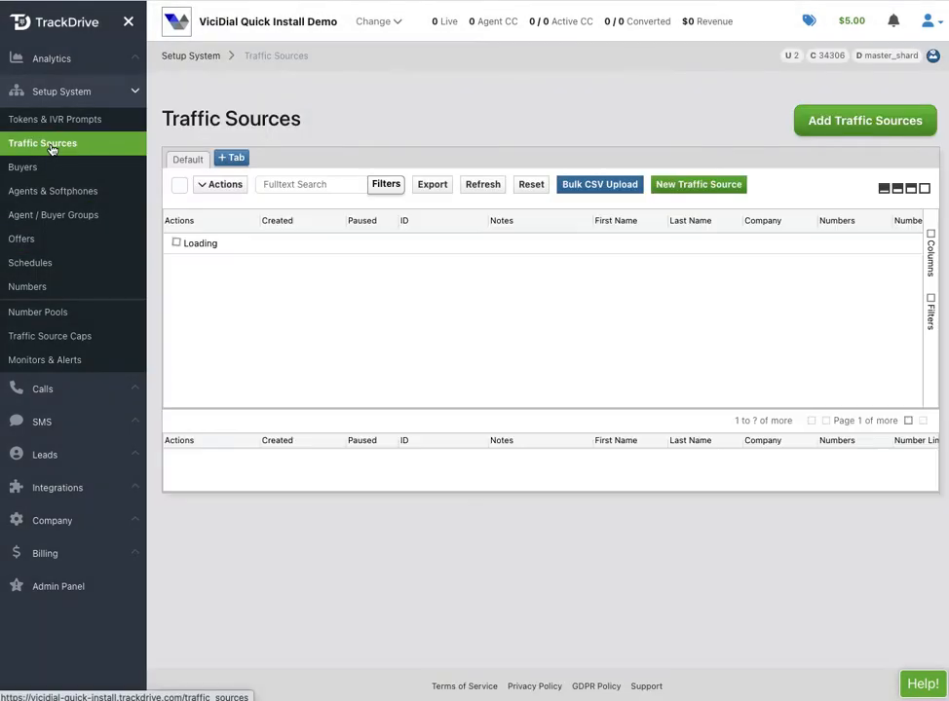
pyautogui.click(712, 187)
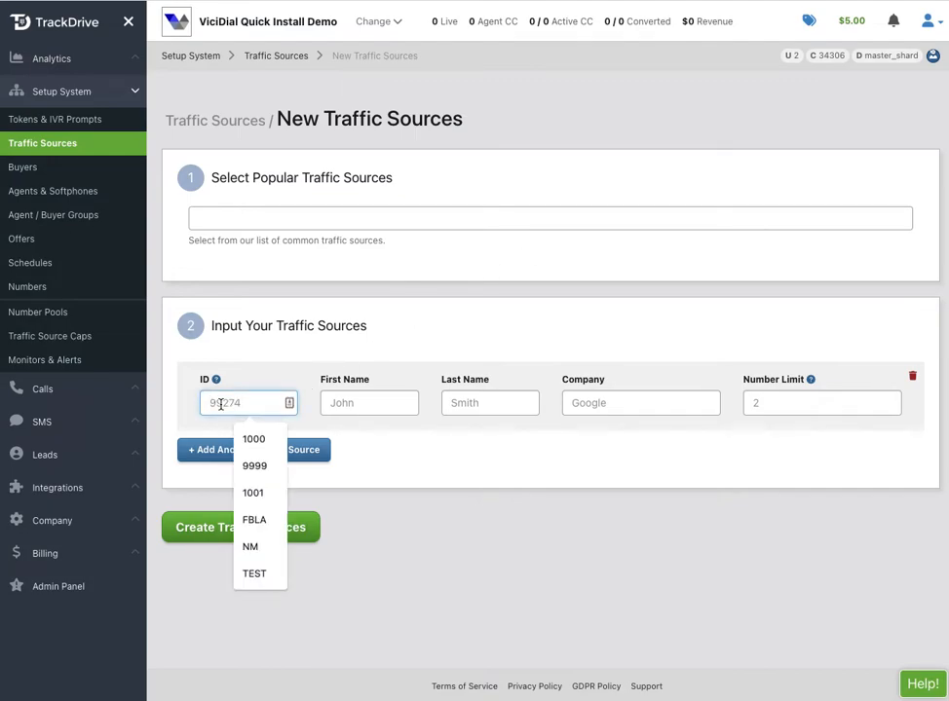
pyautogui.write('8')
pyautogui.press('BackSpace')
pyautogui.write('9999')
pyautogui.press('Tab')
pyautogui.write('V')
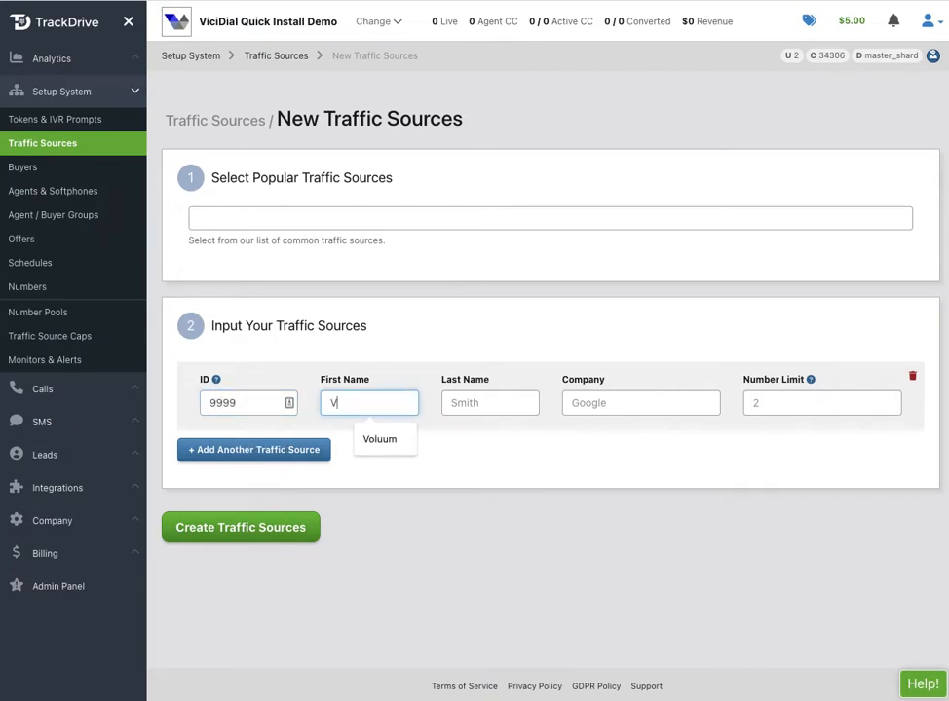
pyautogui.write('iciDial')
pyautogui.press('Tab')
pyautogui.write('Demo')
pyautogui.press('Tab')
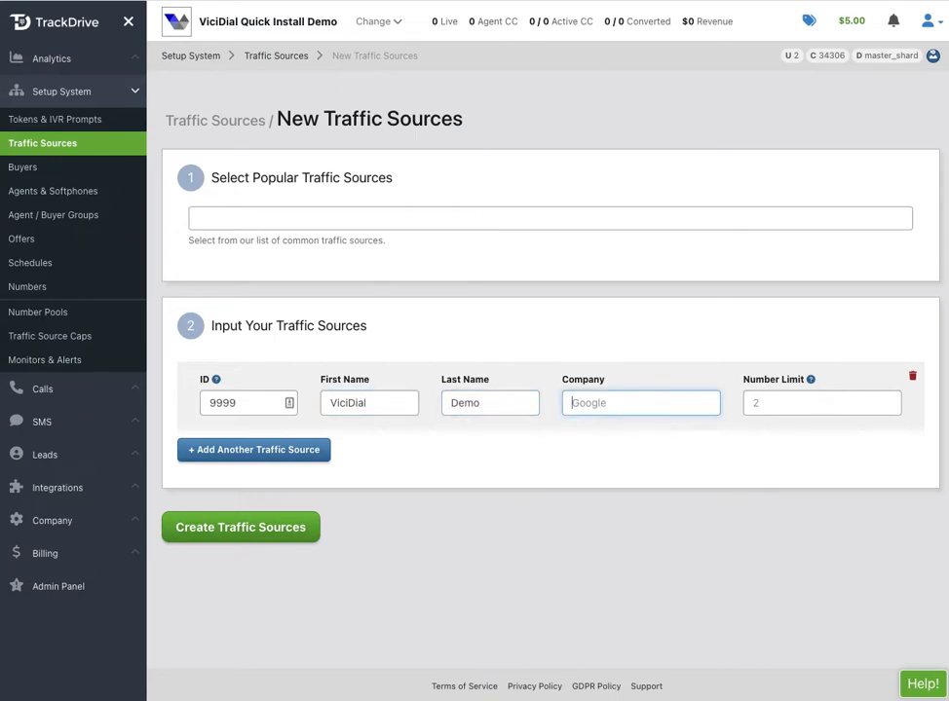
pyautogui.write('Vic')
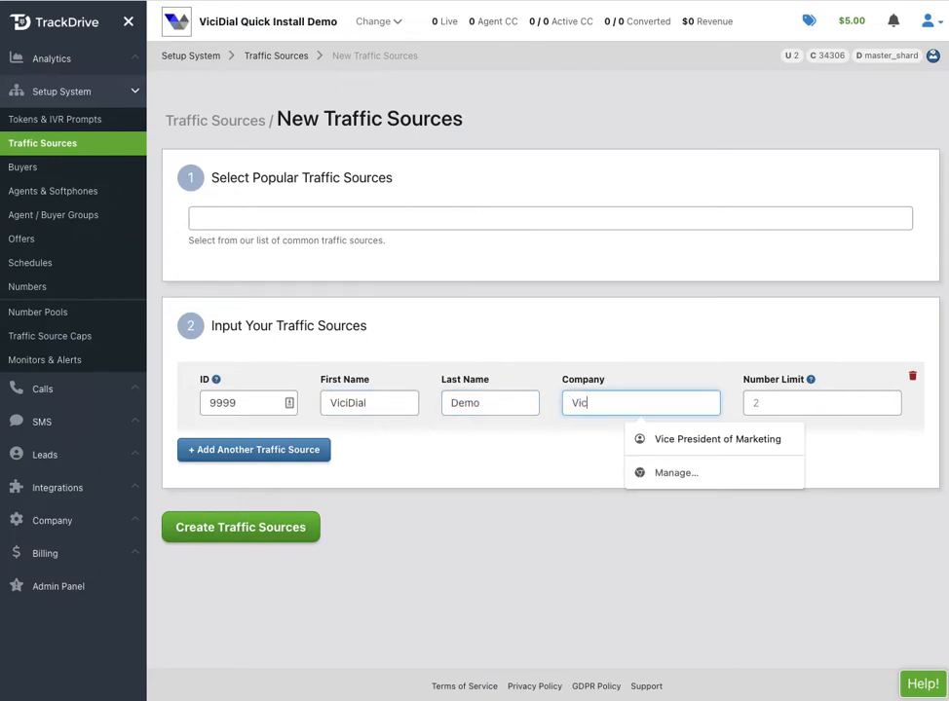
pyautogui.write('iDial')
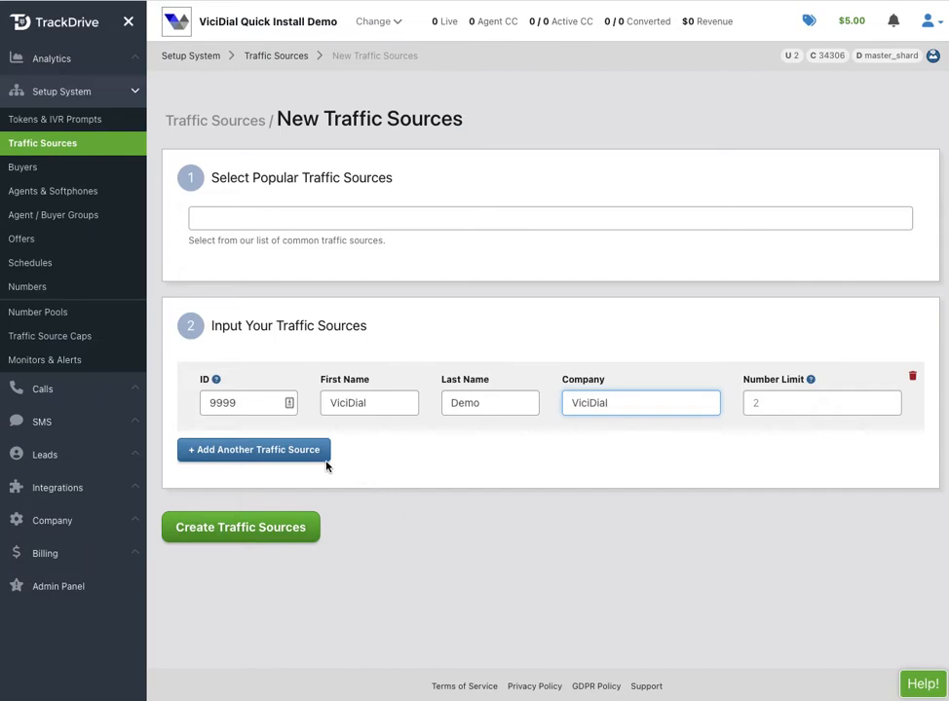
# Add a second traffic source, ID 1000 with a placeholder contact at ABC Marketing, and create both.
pyautogui.click(299, 458)
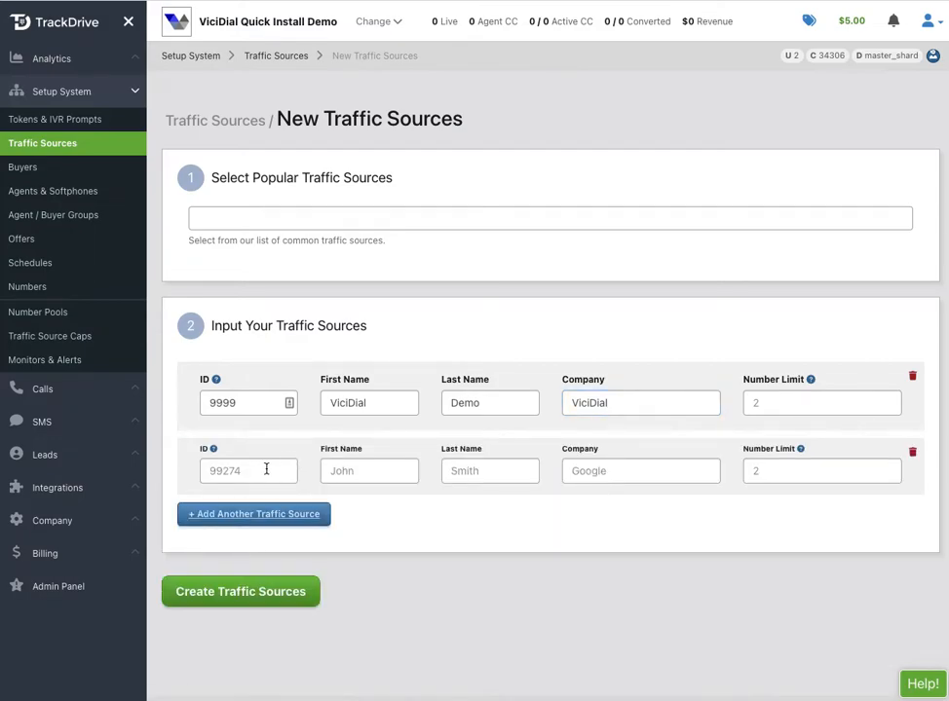
pyautogui.click(262, 470)
pyautogui.write('1000')
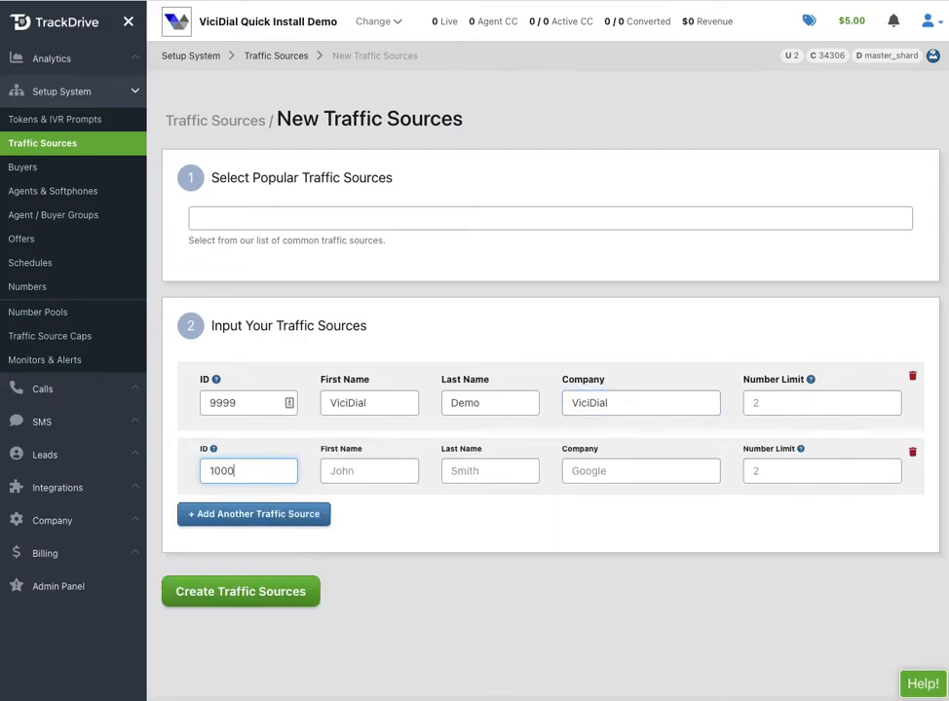
pyautogui.press('Tab')
pyautogui.write('J')
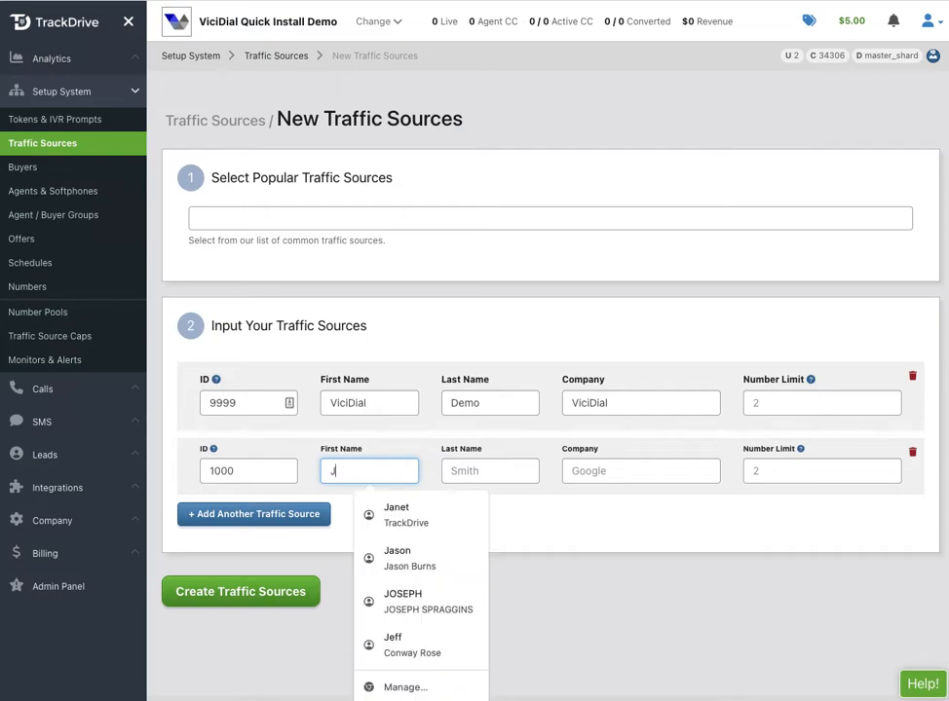
pyautogui.write('ohn')
pyautogui.press('Tab')
pyautogui.write('Doe')
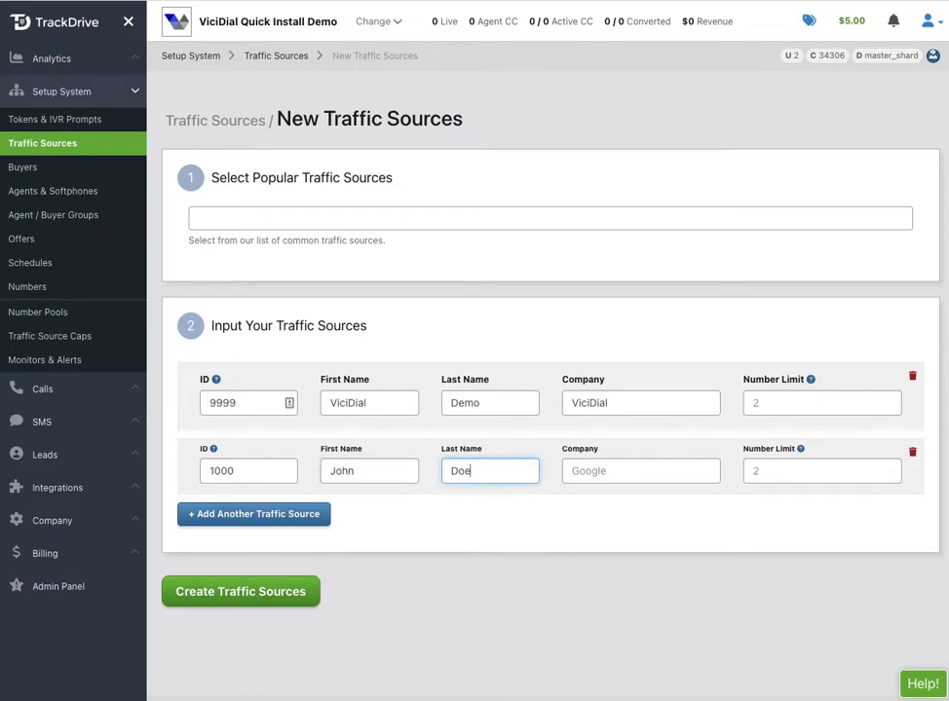
pyautogui.click(619, 470)
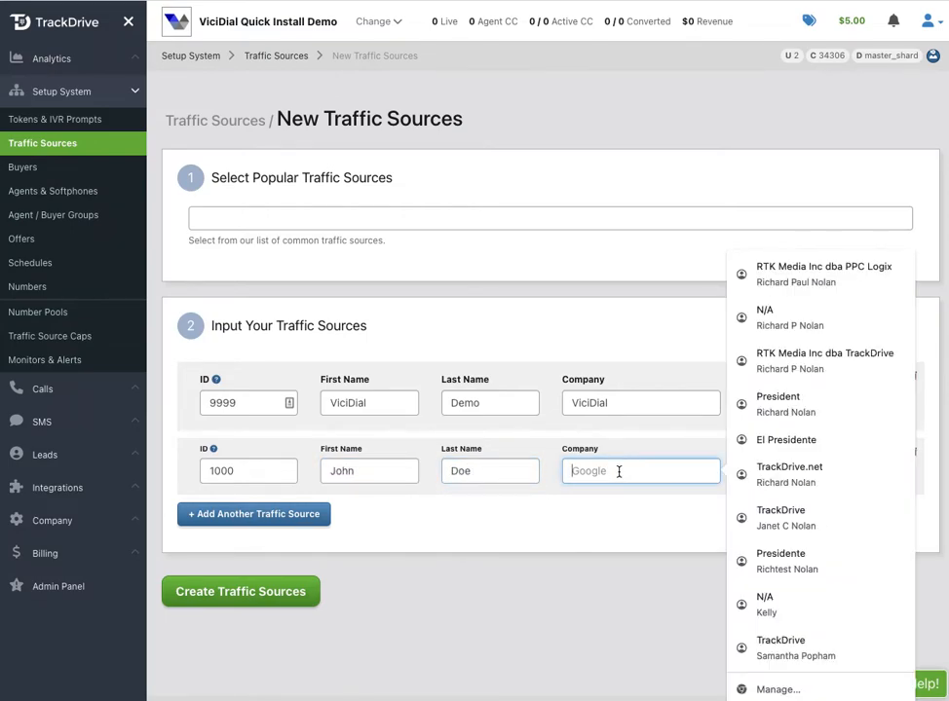
pyautogui.write('ABC Mar')
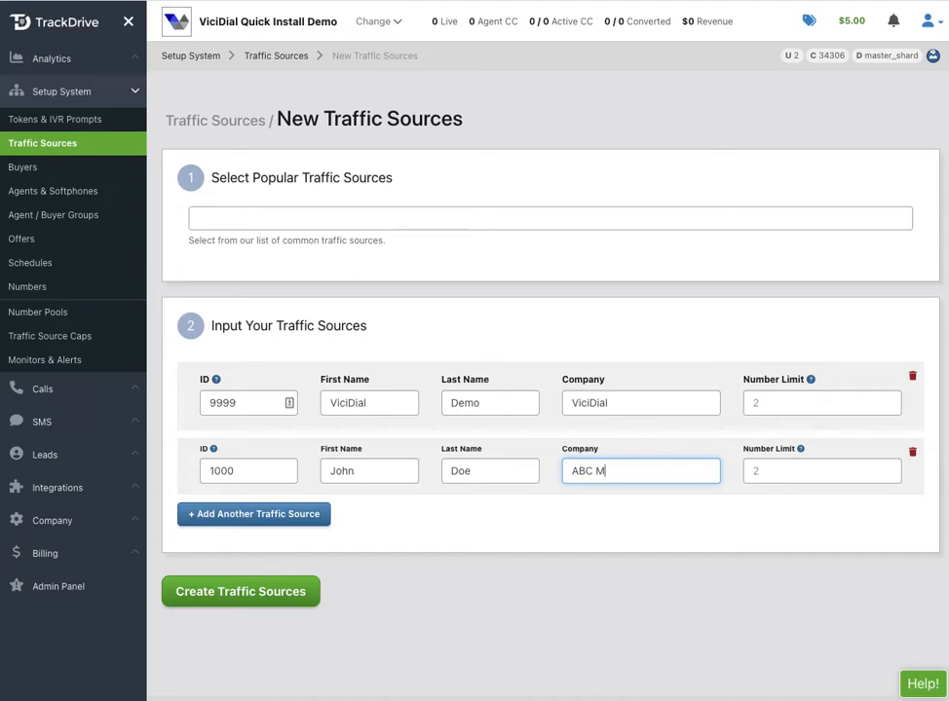
pyautogui.write('keting')
pyautogui.click(248, 596)
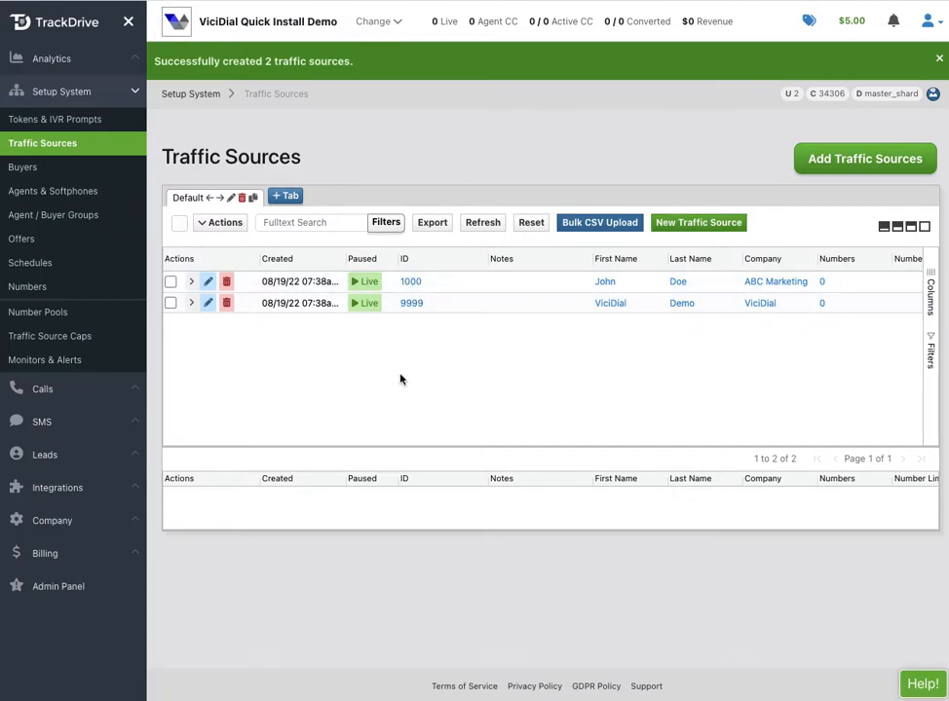
# Start a new number order for the Medicare Calls offer with traffic source 9999 - Vicidial Demo.
pyautogui.click(32, 289)
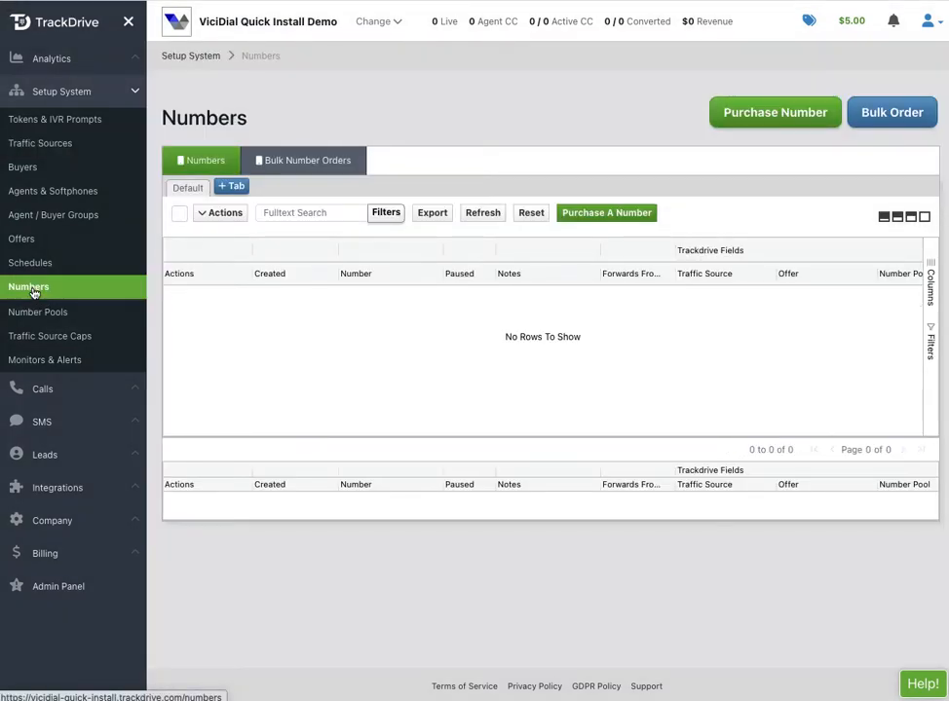
pyautogui.click(604, 220)
pyautogui.click(355, 117)
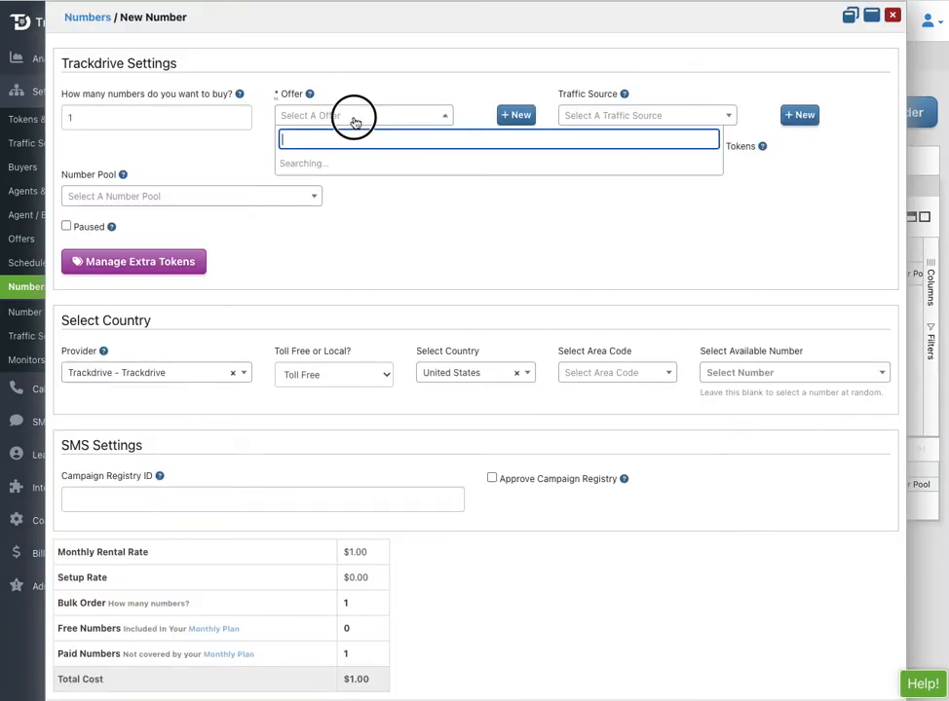
pyautogui.click(329, 163)
pyautogui.click(605, 111)
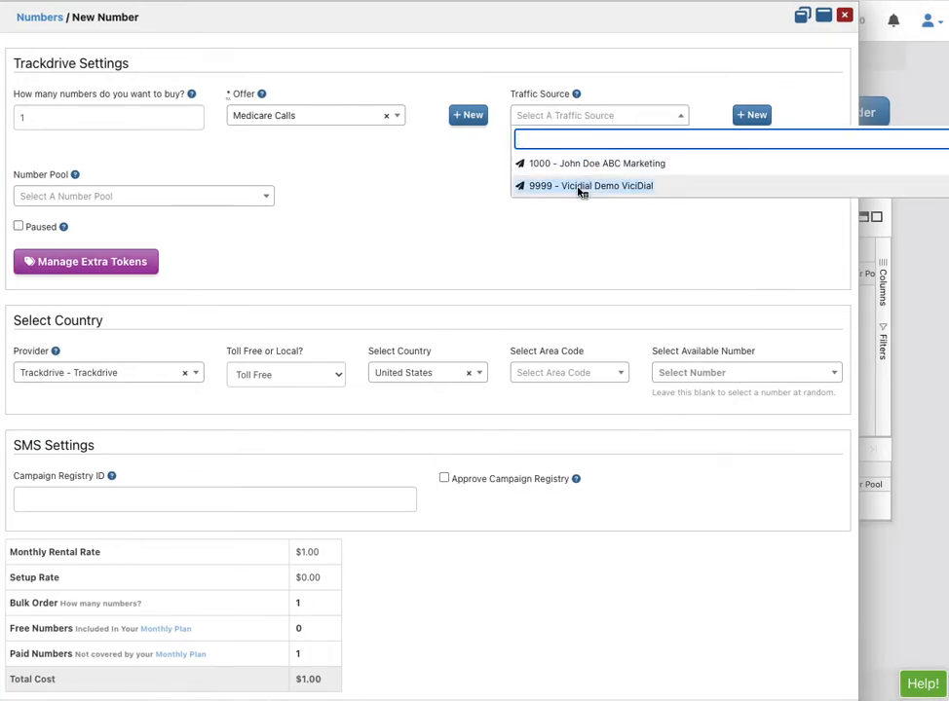
pyautogui.click(580, 187)
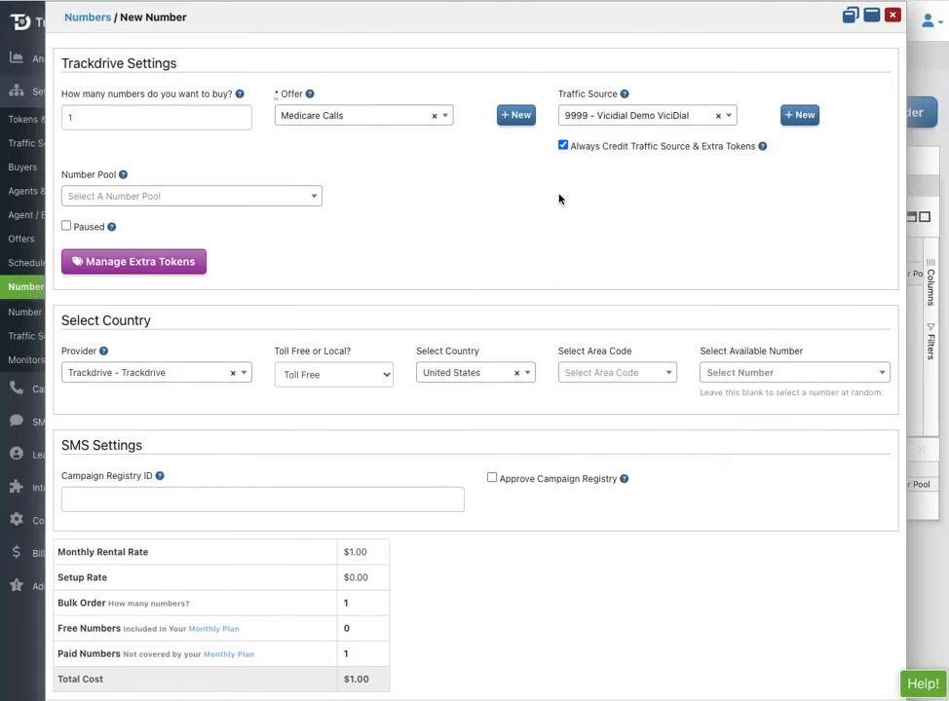
# Choose Local, pick the first available local number, and place the order.
pyautogui.click(330, 375)
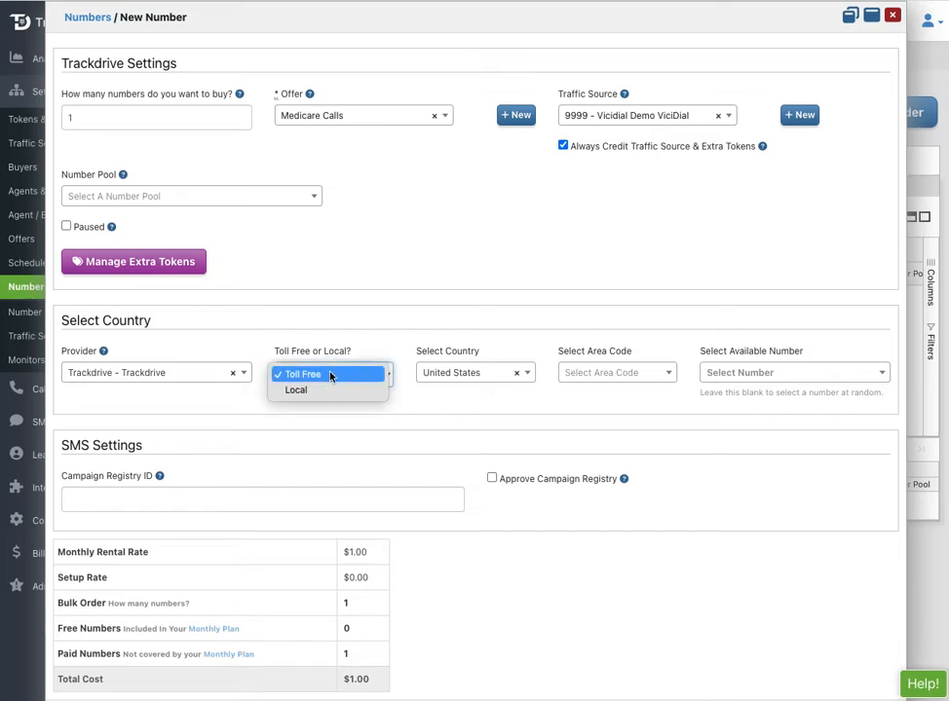
pyautogui.click(322, 391)
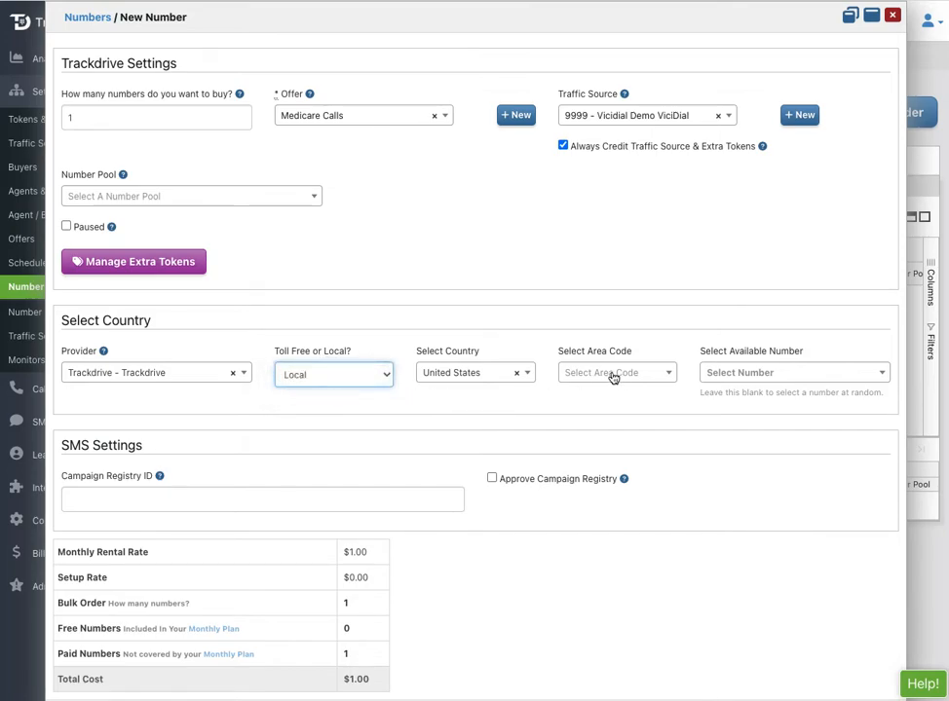
pyautogui.click(721, 381)
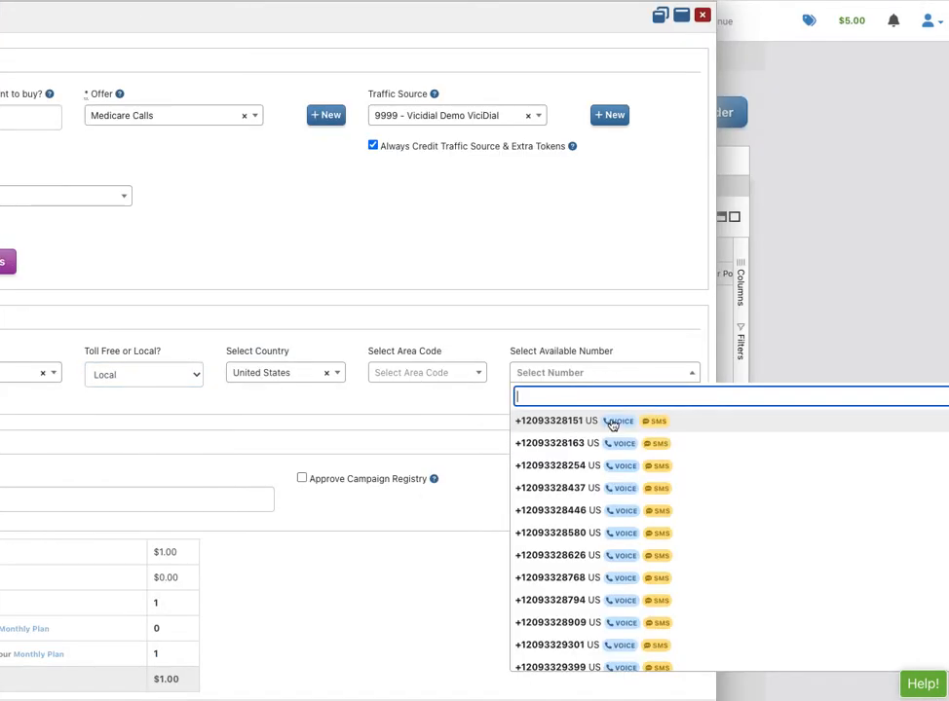
pyautogui.click(573, 425)
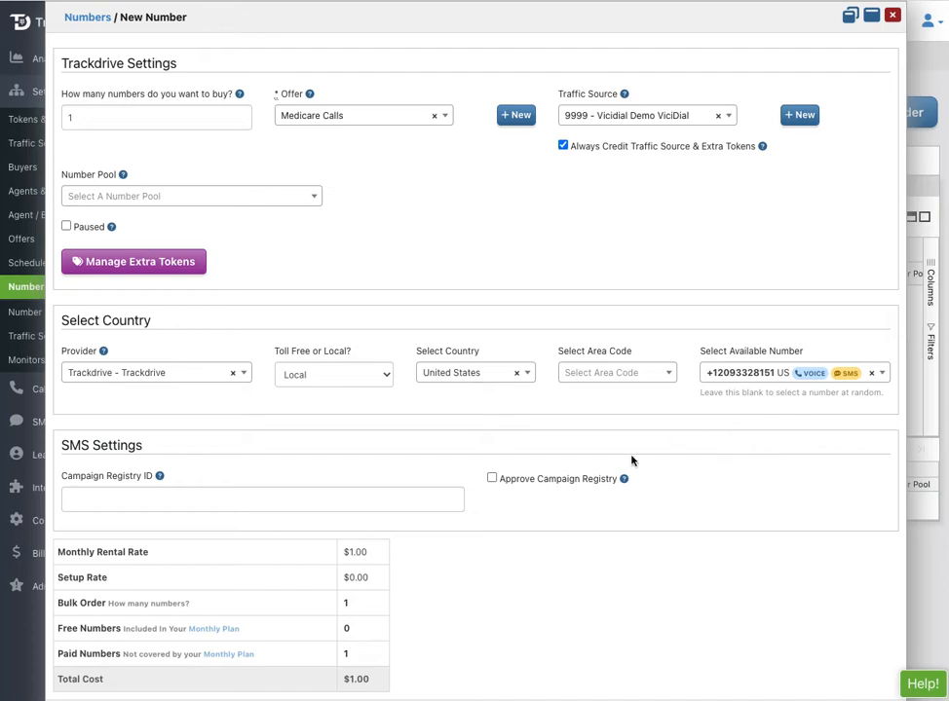
pyautogui.scroll(-1, 631, 460)
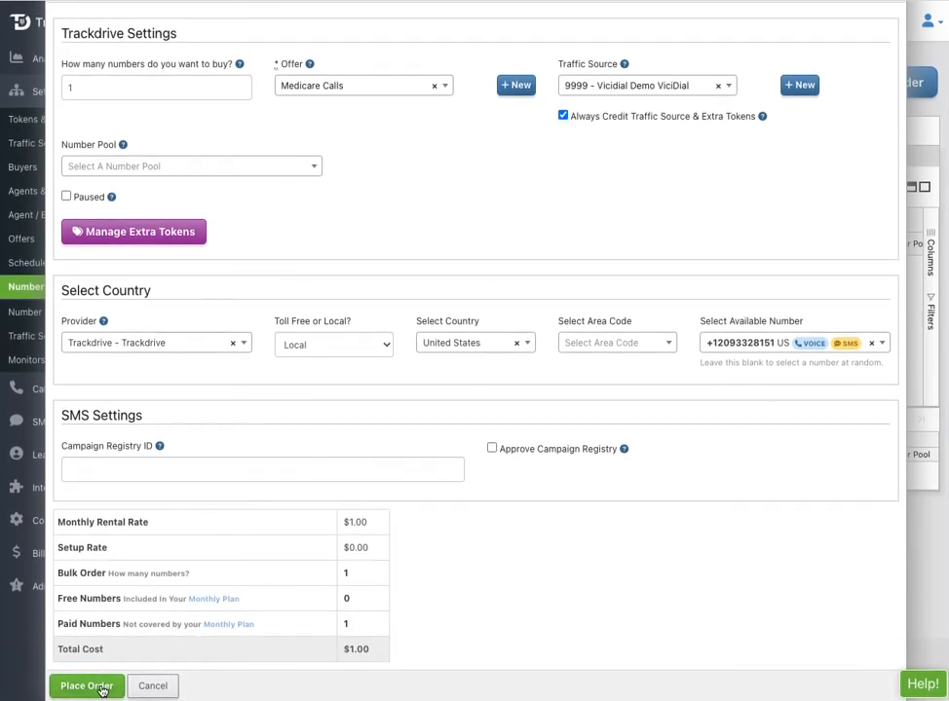
pyautogui.click(85, 684)
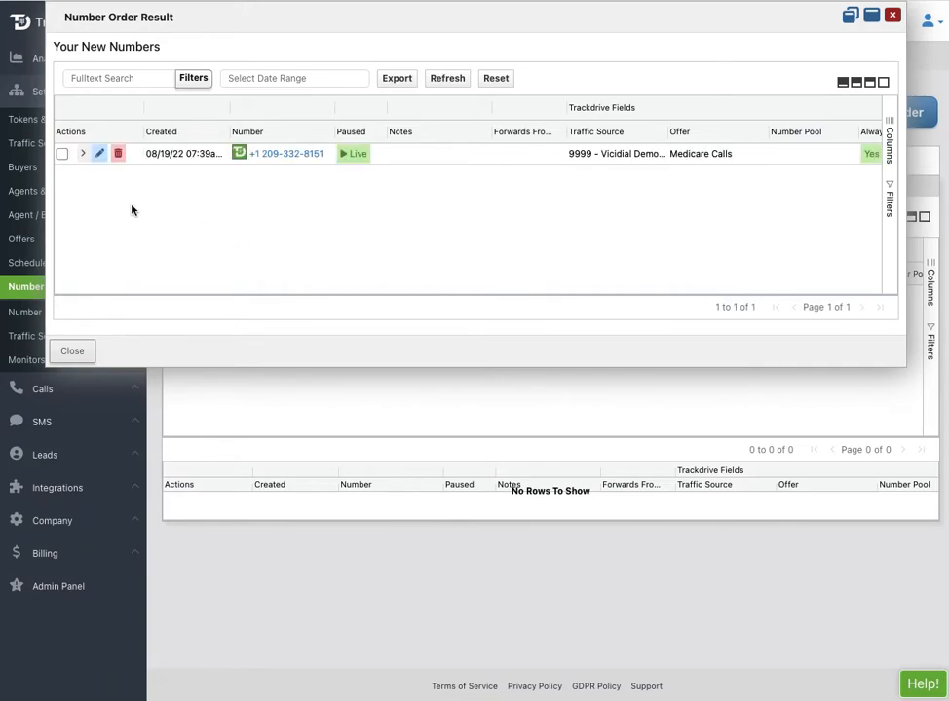
# Review and update the new number's settings, then close the Number Order Result dialog.
pyautogui.click(100, 158)
pyautogui.scroll(-1, 333, 205)
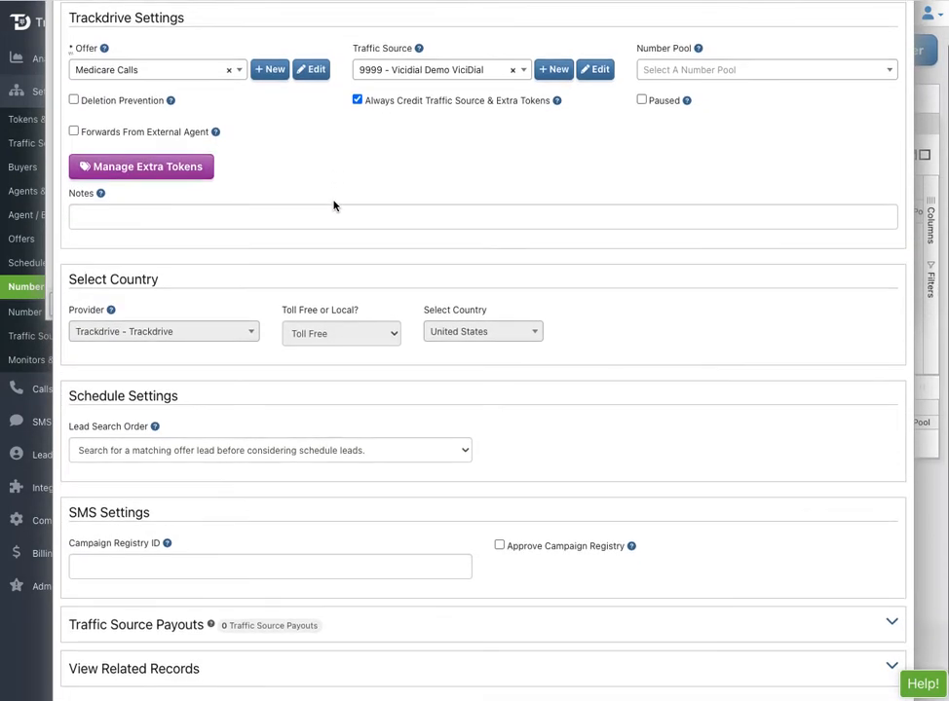
pyautogui.scroll(-1, 334, 206)
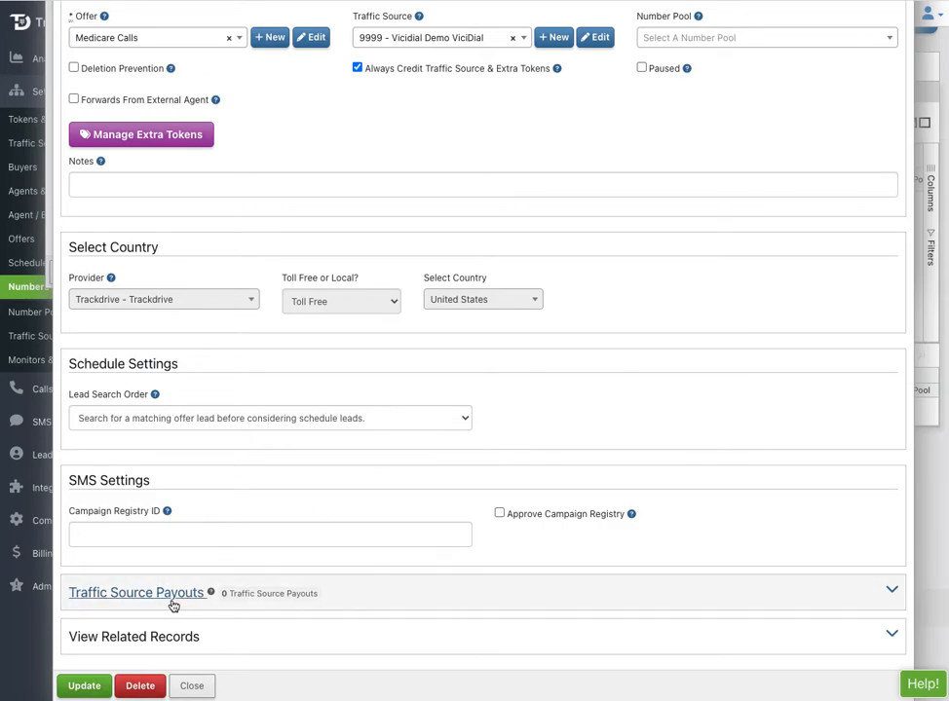
pyautogui.scroll(2, 328, 513)
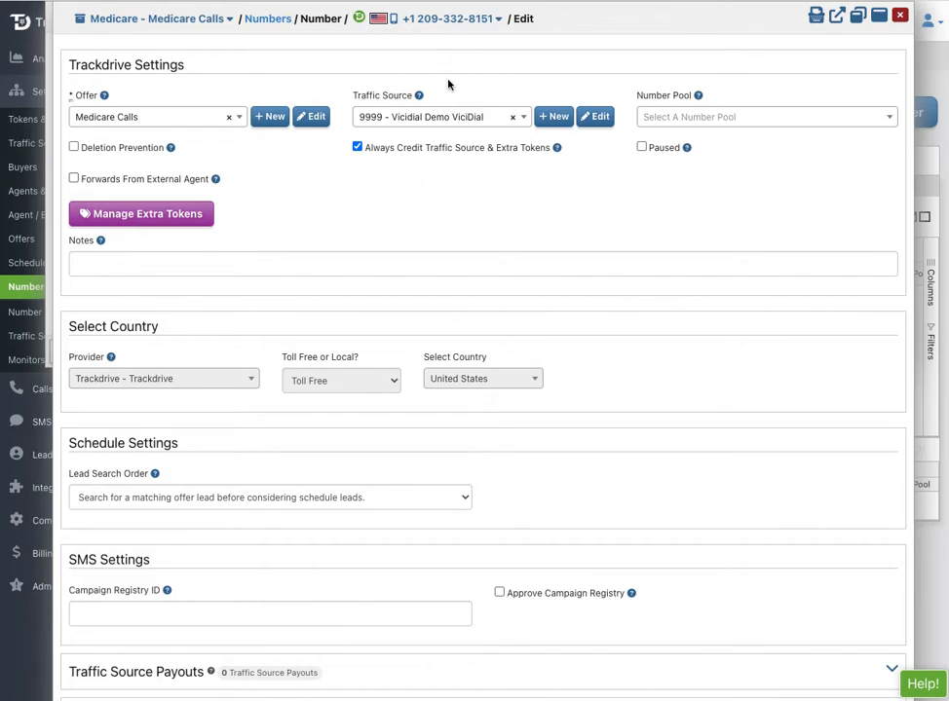
pyautogui.scroll(-2, 409, 235)
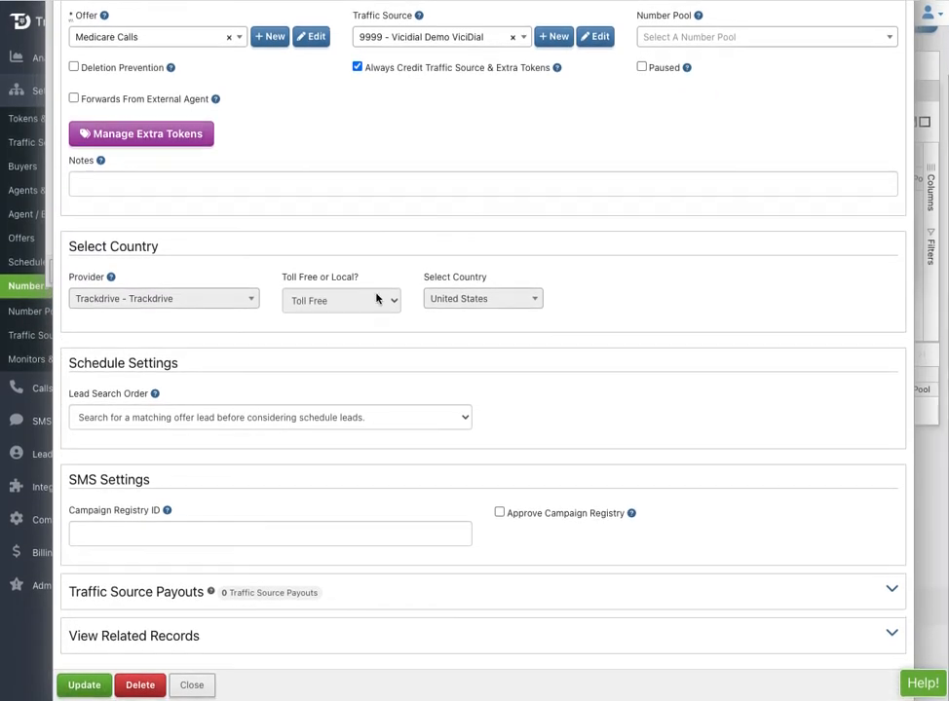
pyautogui.click(81, 686)
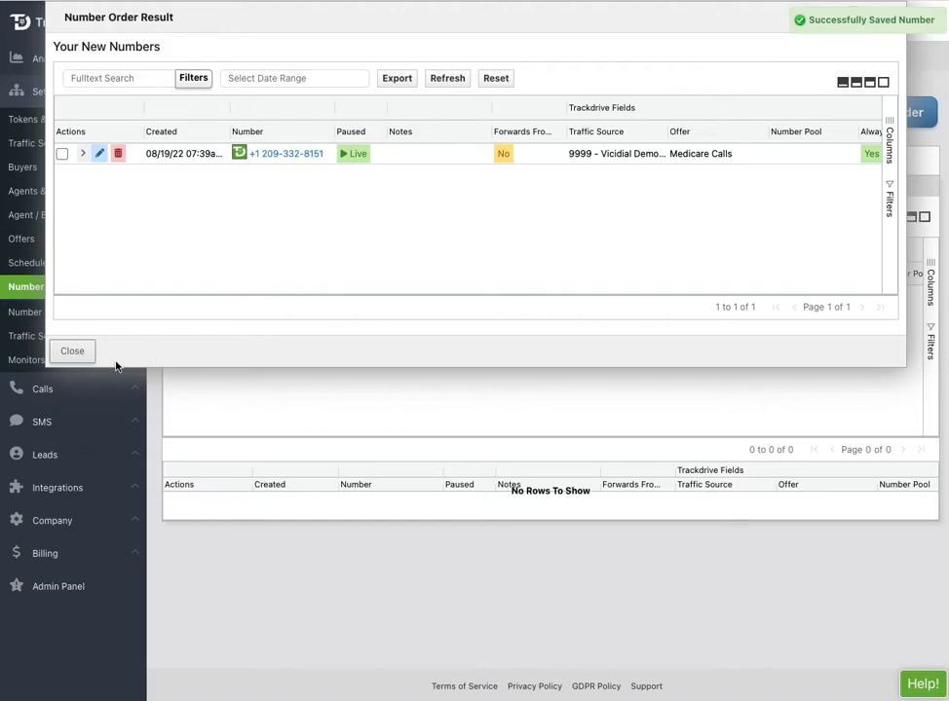
pyautogui.click(77, 353)
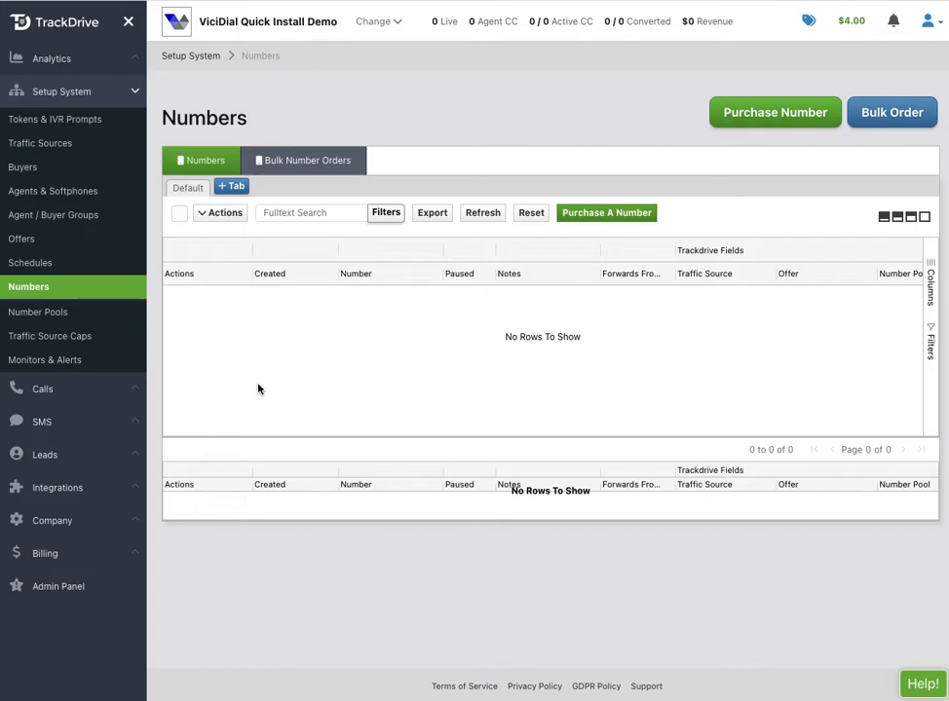
# Copy the Call Transfer token from Medicare Calls' Posting Docs & API Tokens, then switch to Excel.
pyautogui.click(27, 240)
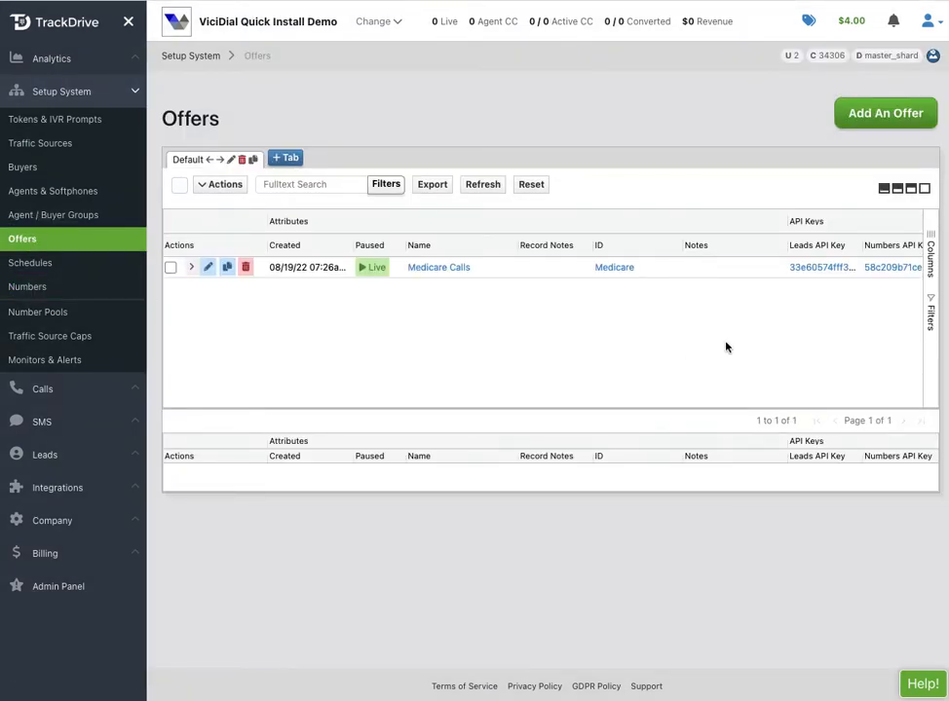
pyautogui.click(814, 269)
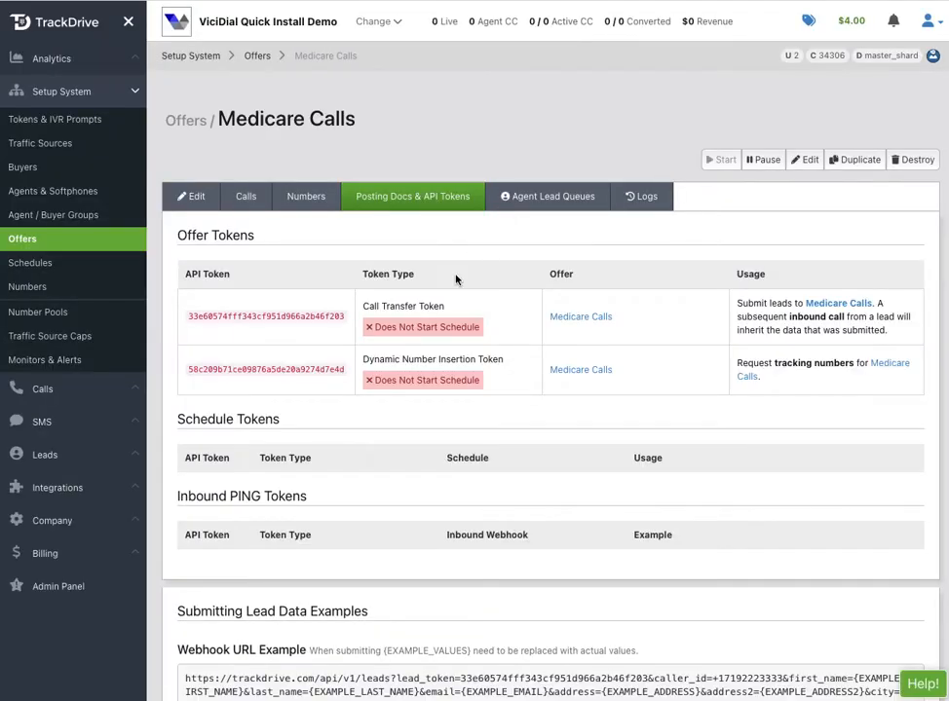
pyautogui.doubleClick(253, 316)
pyautogui.press('super+c')
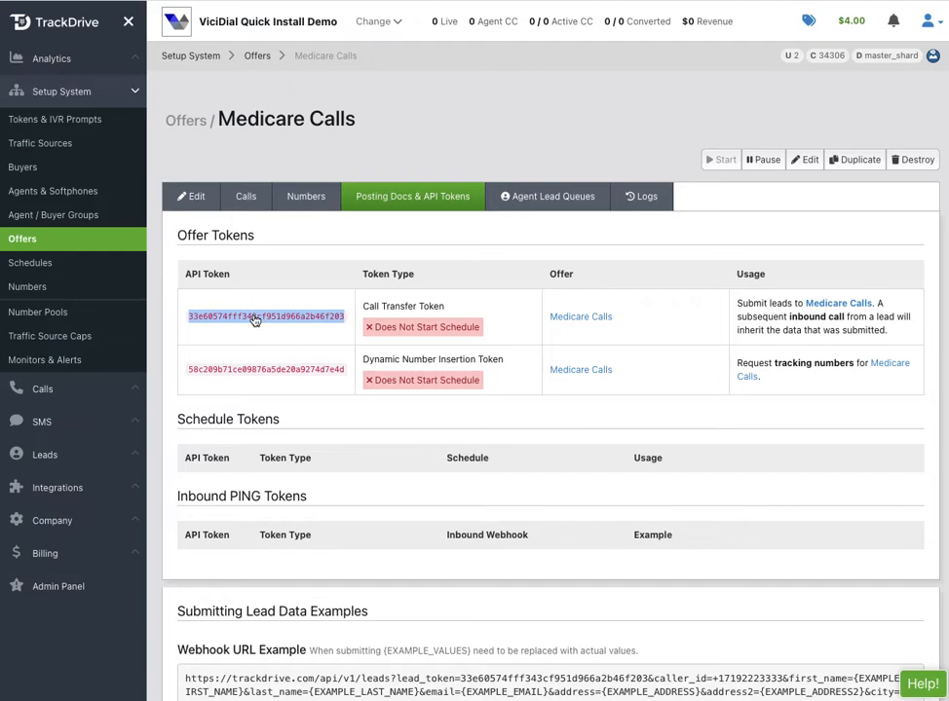
pyautogui.press('super+Tab')
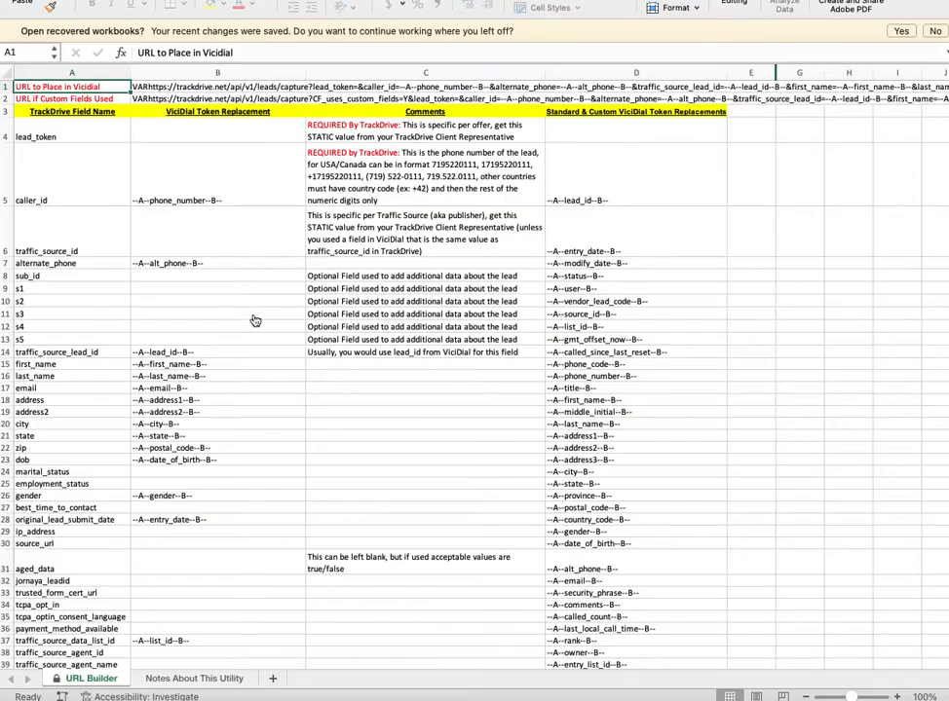
# Paste the call transfer token into B4 and enter 9999 in B6 as traffic_source_id.
pyautogui.click(193, 134)
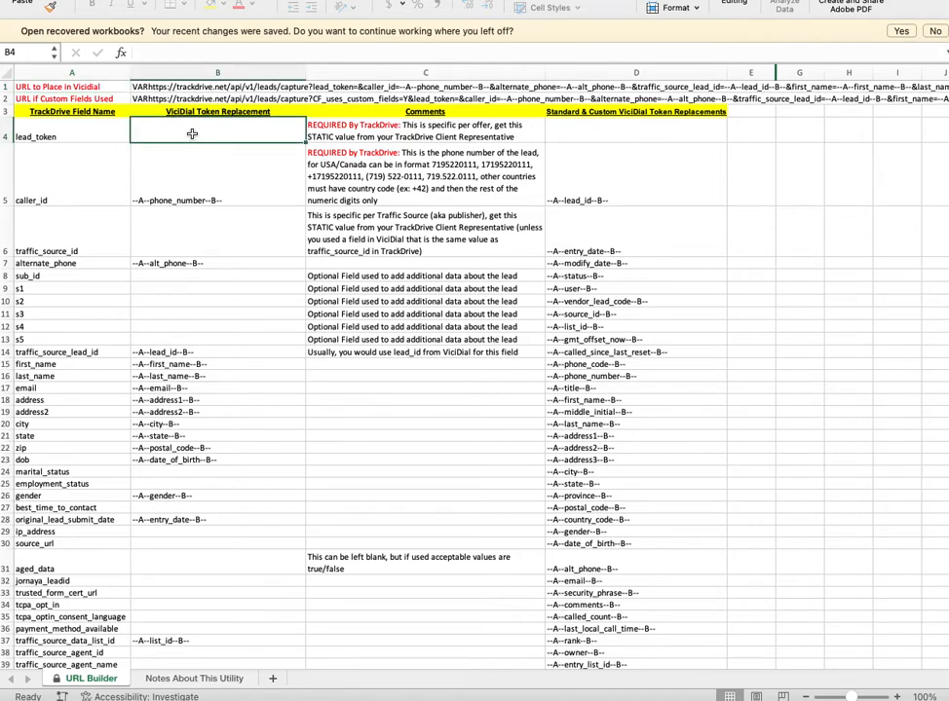
pyautogui.click(171, 52)
pyautogui.press('super+v')
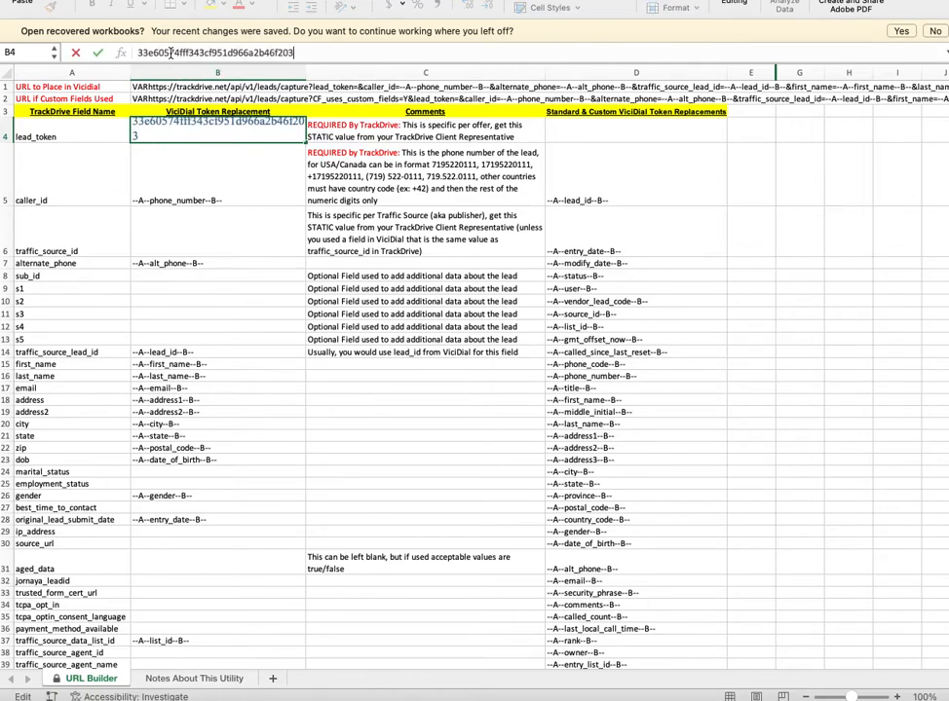
pyautogui.click(176, 232)
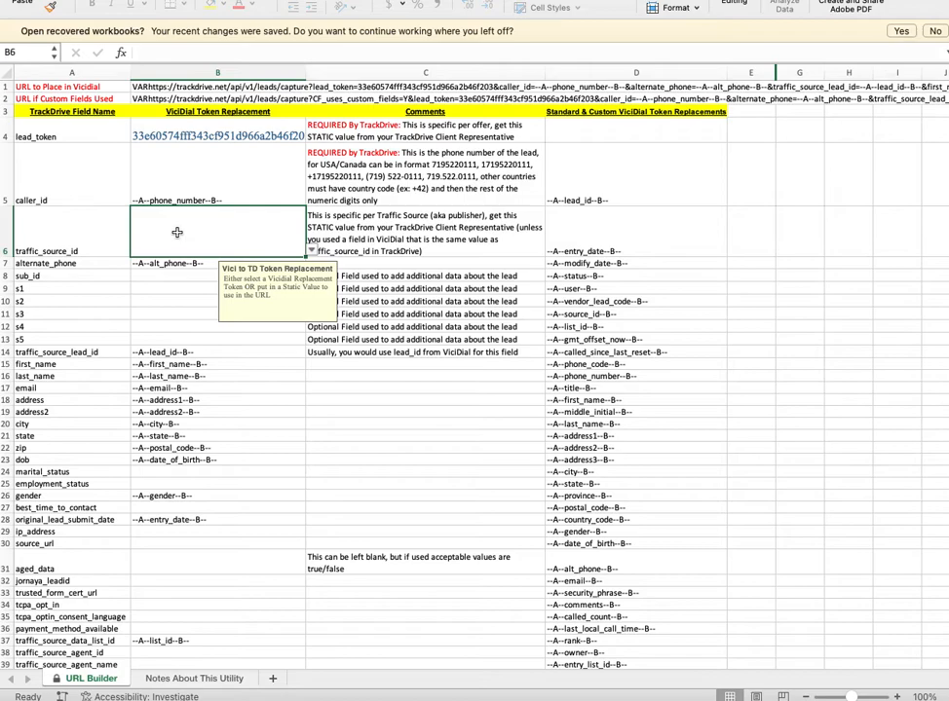
pyautogui.write('9999')
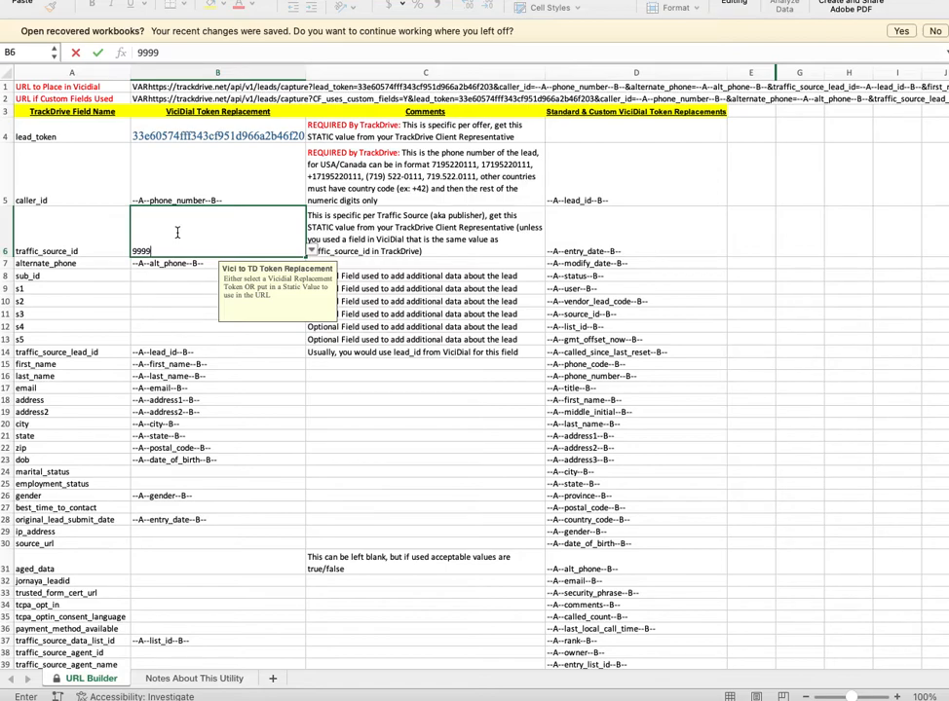
pyautogui.click(161, 283)
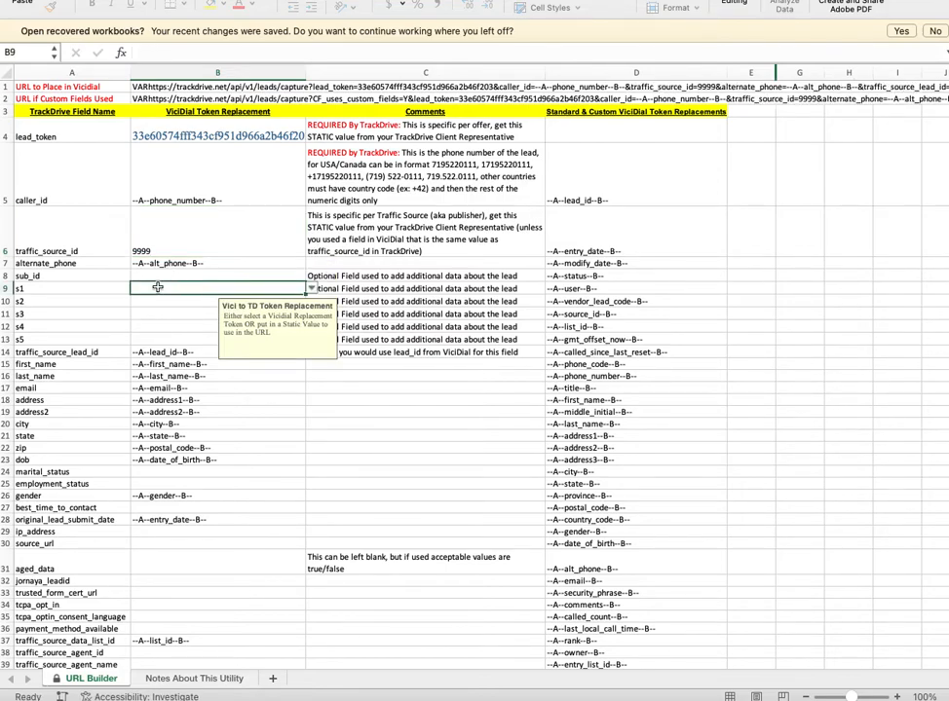
pyautogui.click(144, 87)
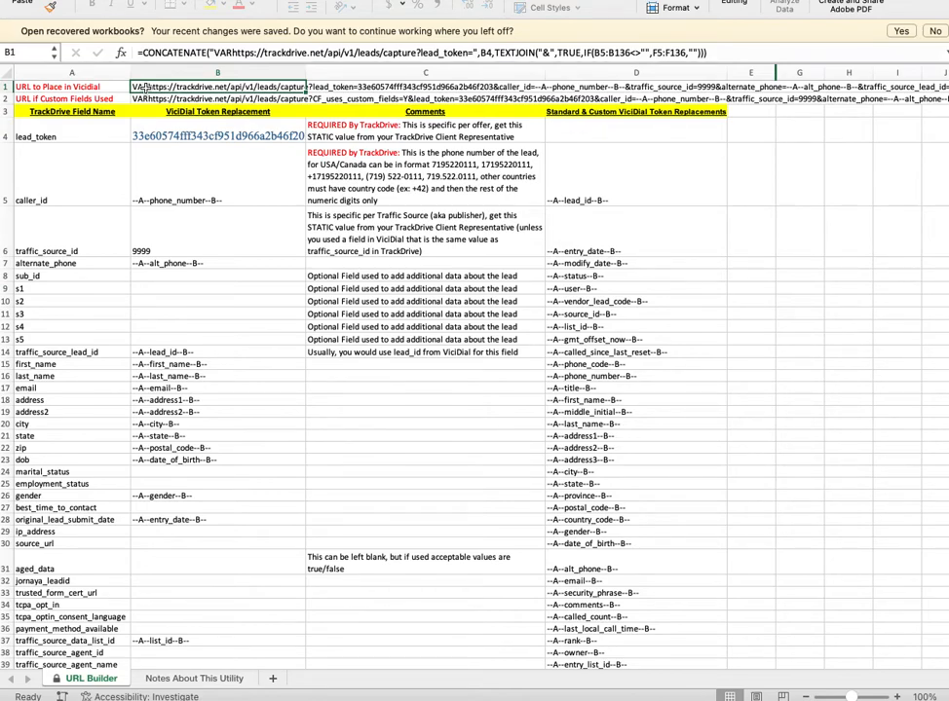
pyautogui.rightClick(144, 86)
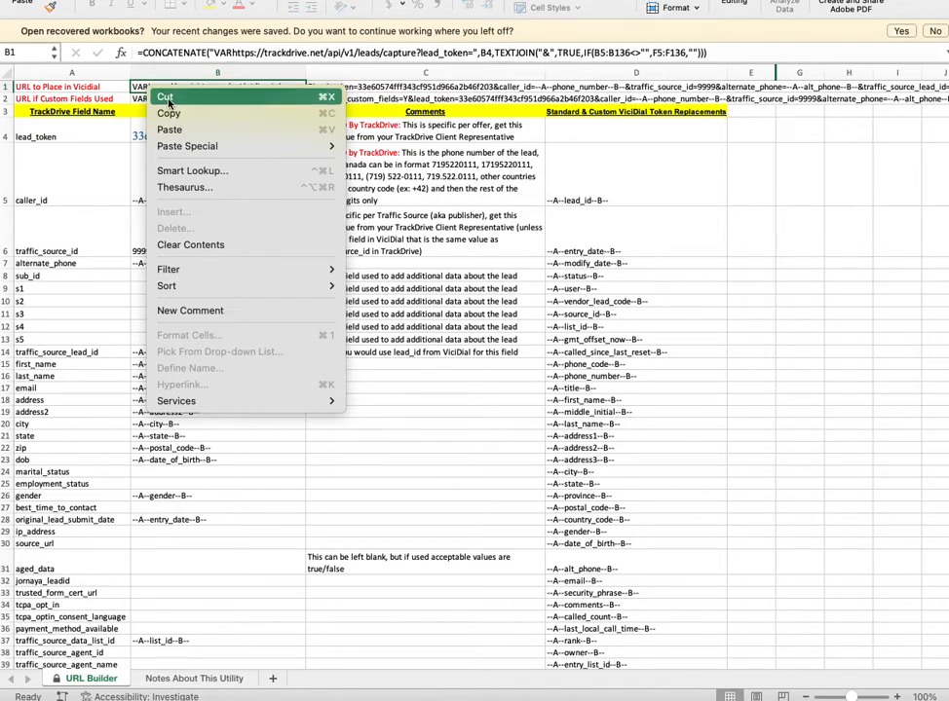
pyautogui.click(298, 465)
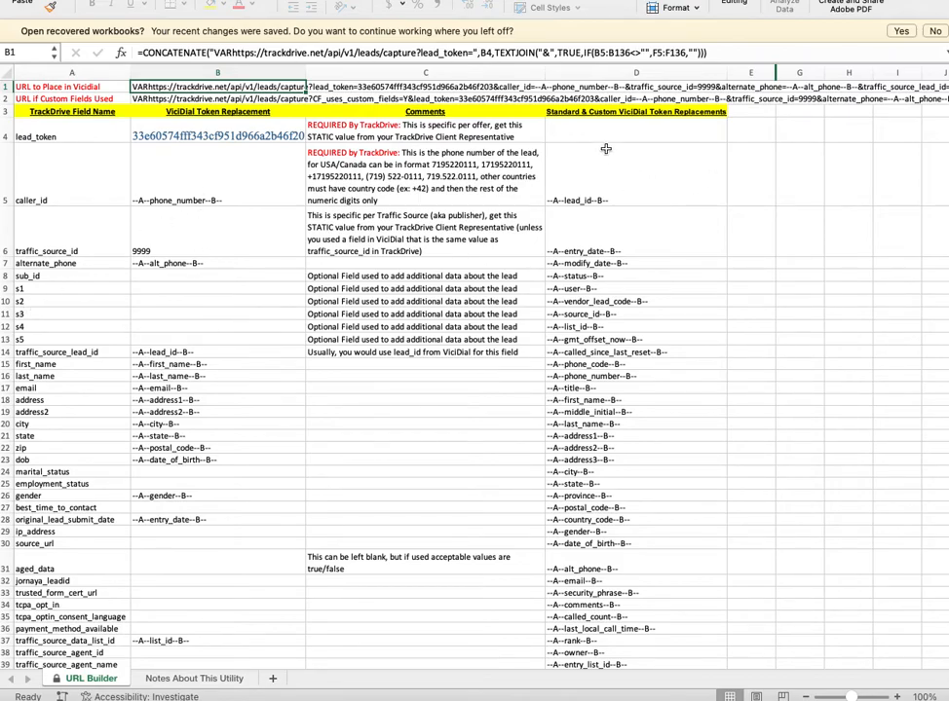
pyautogui.scroll(-3, 589, 441)
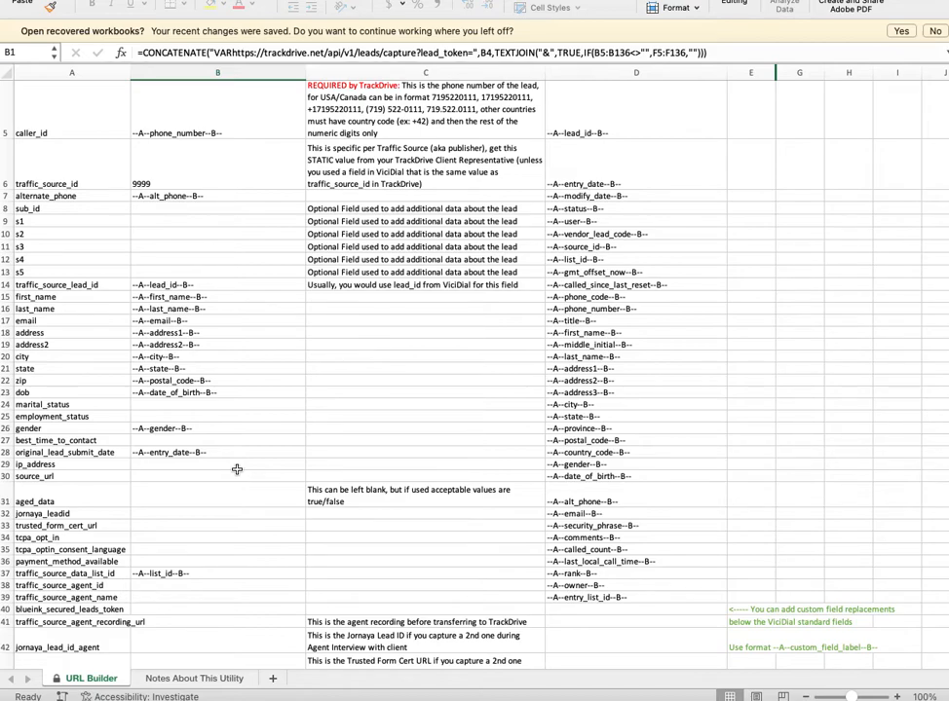
# Clear the existing address2 token mapping in the URL Builder.
pyautogui.click(256, 346)
pyautogui.click(310, 347)
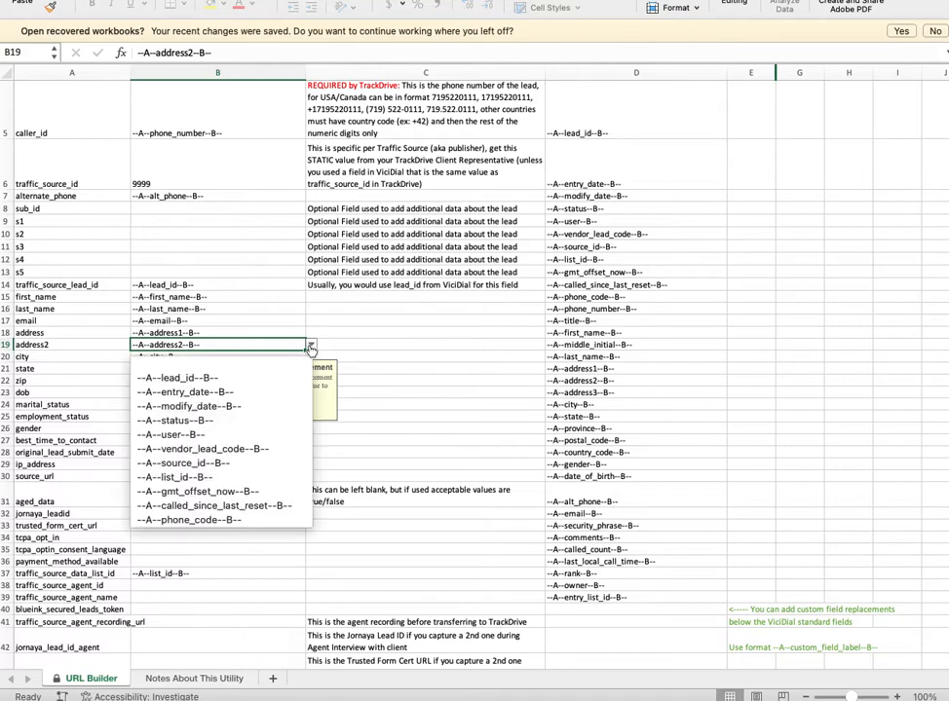
pyautogui.click(266, 364)
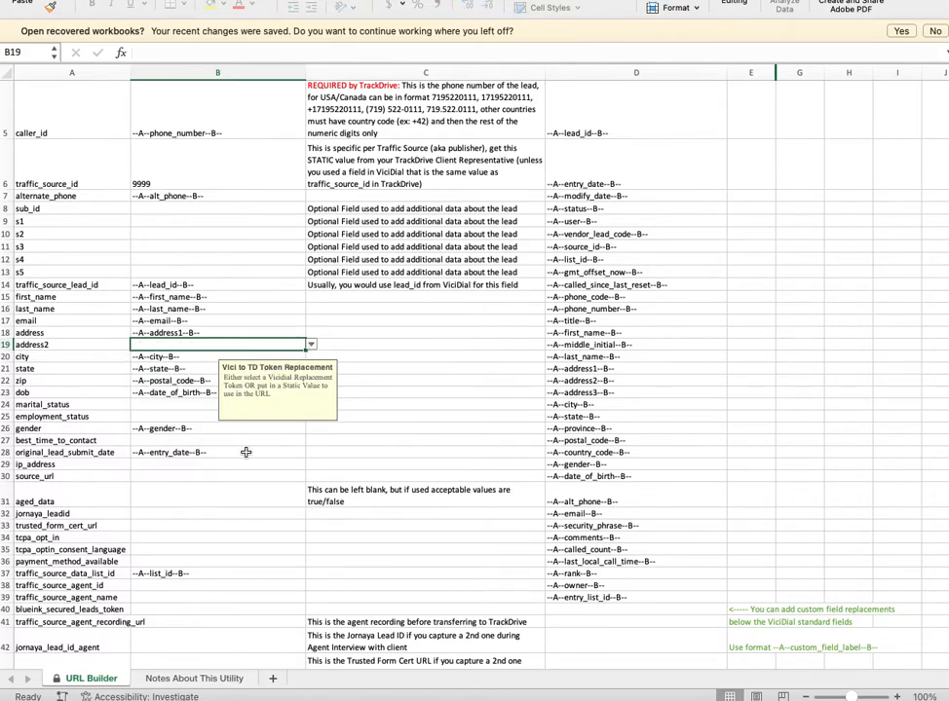
pyautogui.scroll(-1, 233, 478)
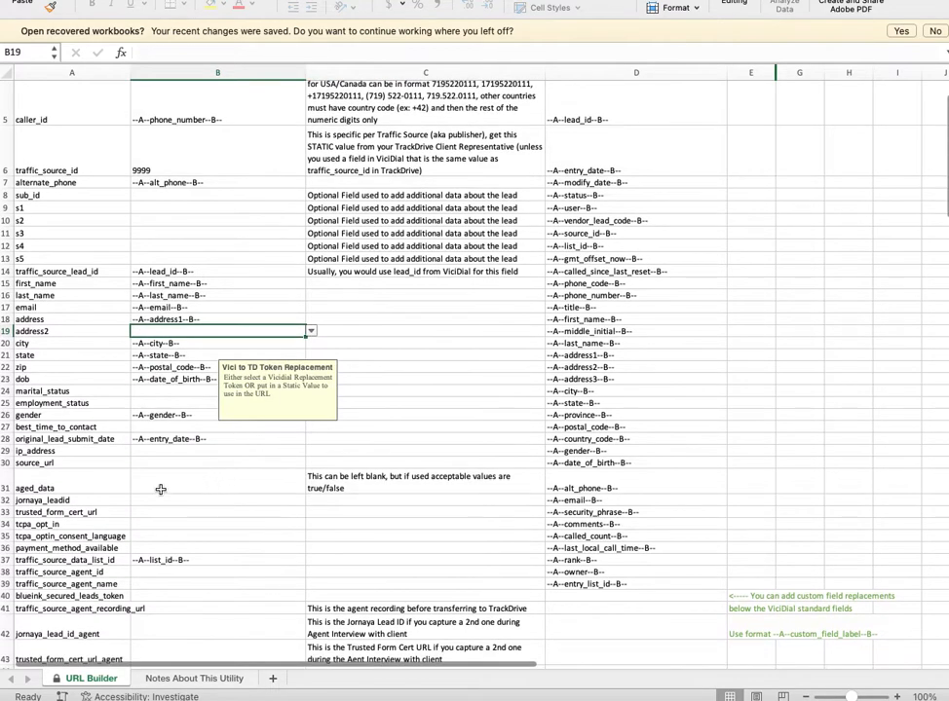
# Map jornaya_leadid in B32 to the --A--address2--B-- token.
pyautogui.click(146, 499)
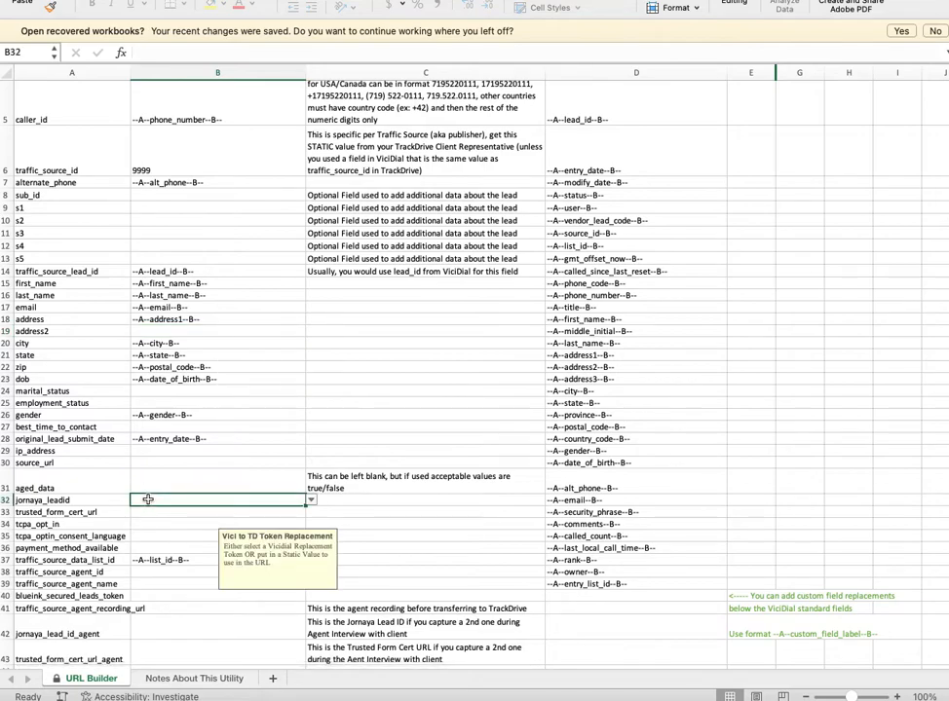
pyautogui.click(311, 501)
pyautogui.scroll(-1, 248, 569)
pyautogui.scroll(-5, 247, 569)
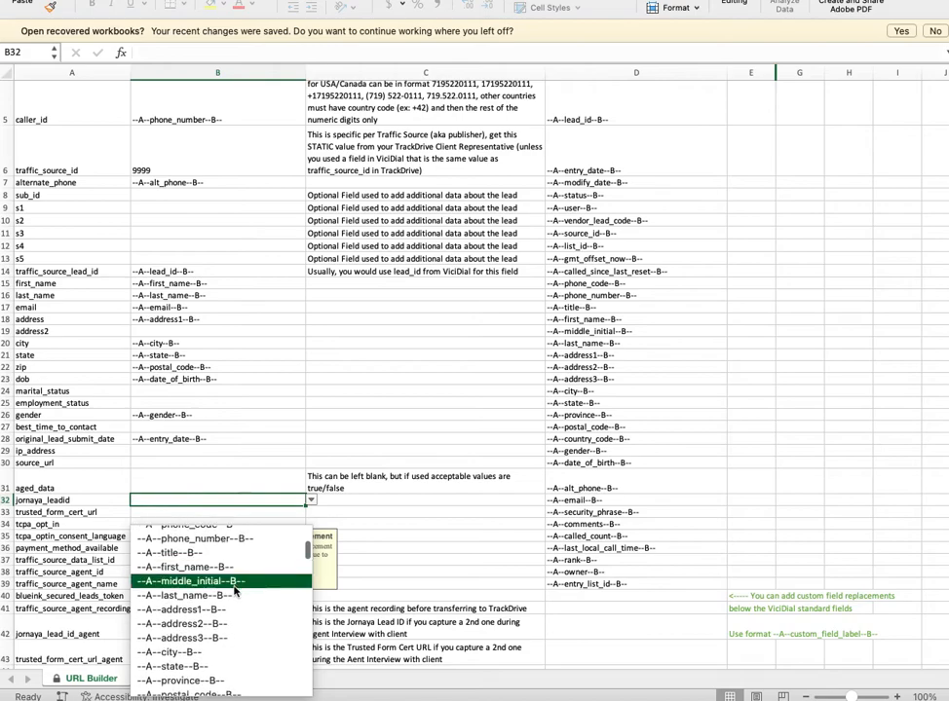
pyautogui.click(200, 631)
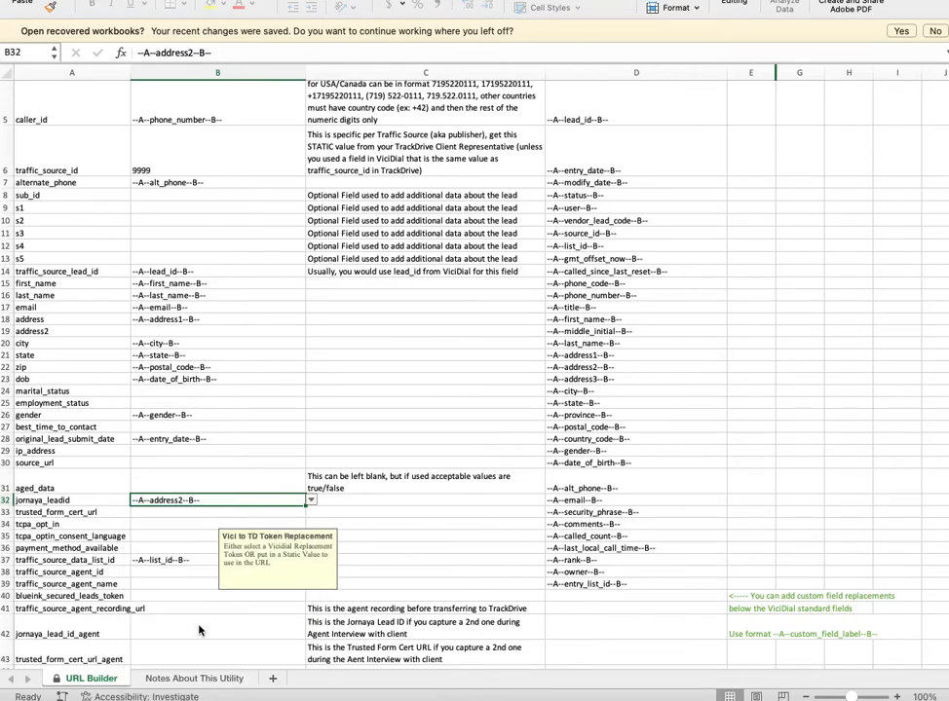
pyautogui.click(171, 513)
# Map trusted_form_cert_url in B33 to the --A--address3--B-- token.
pyautogui.click(311, 512)
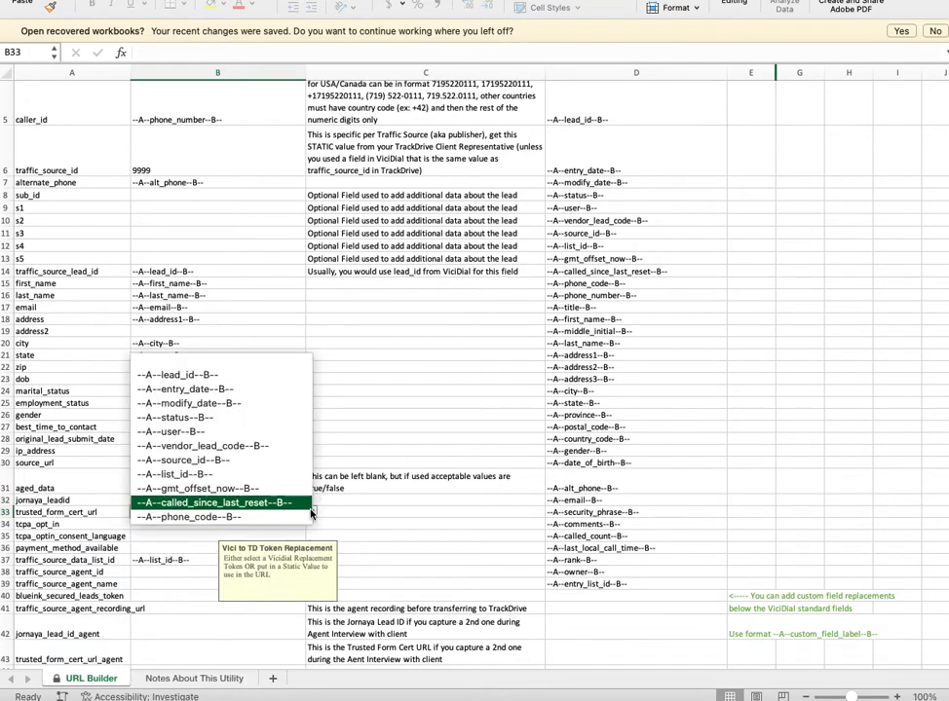
pyautogui.scroll(-5, 249, 487)
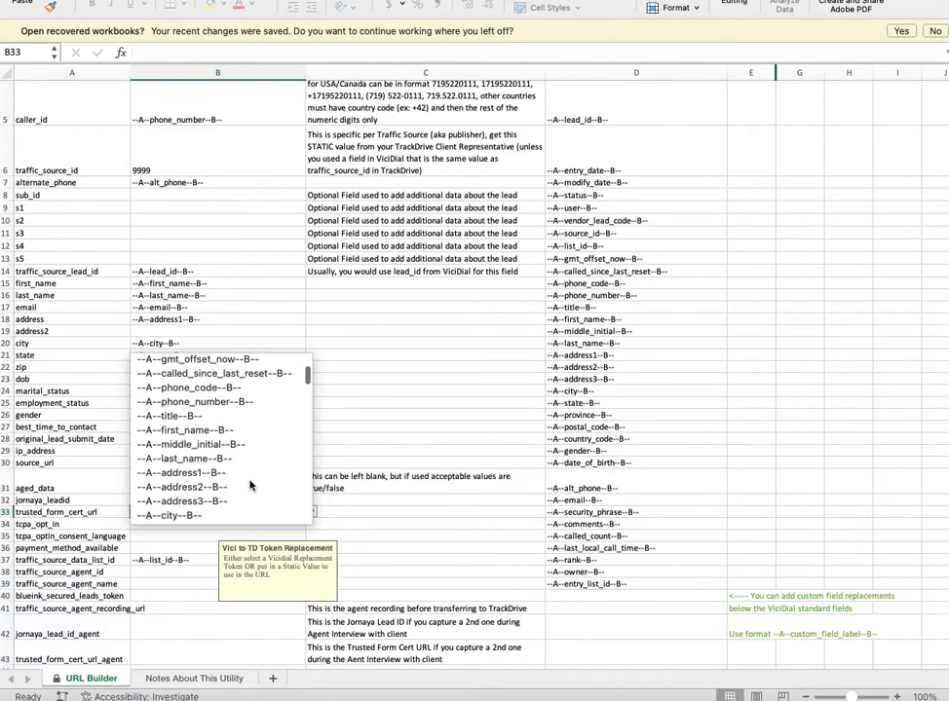
pyautogui.click(206, 492)
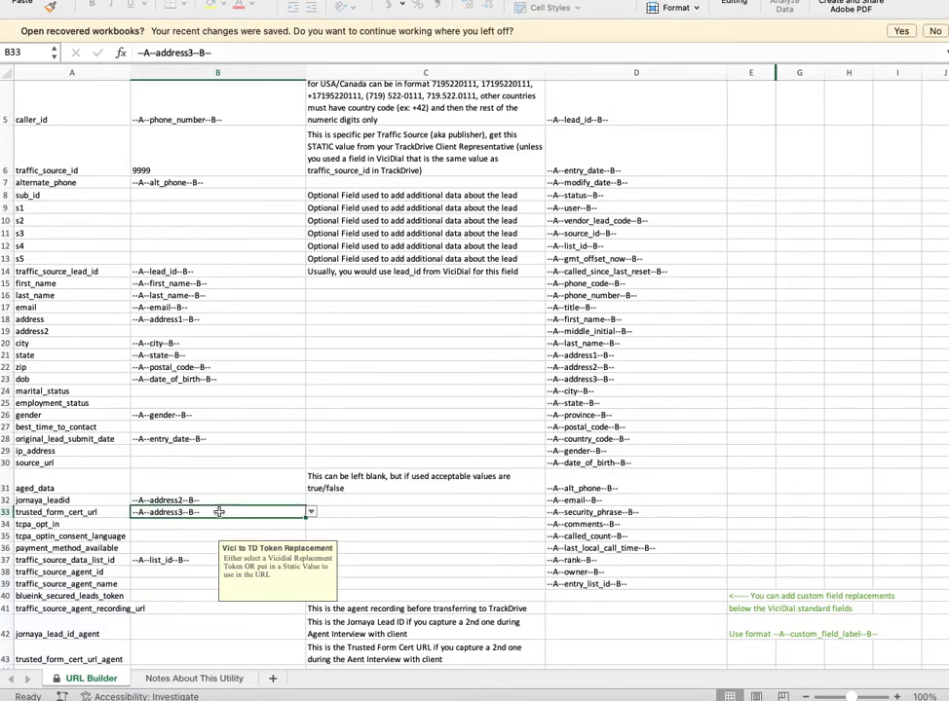
pyautogui.scroll(-1, 187, 543)
pyautogui.scroll(3, 187, 544)
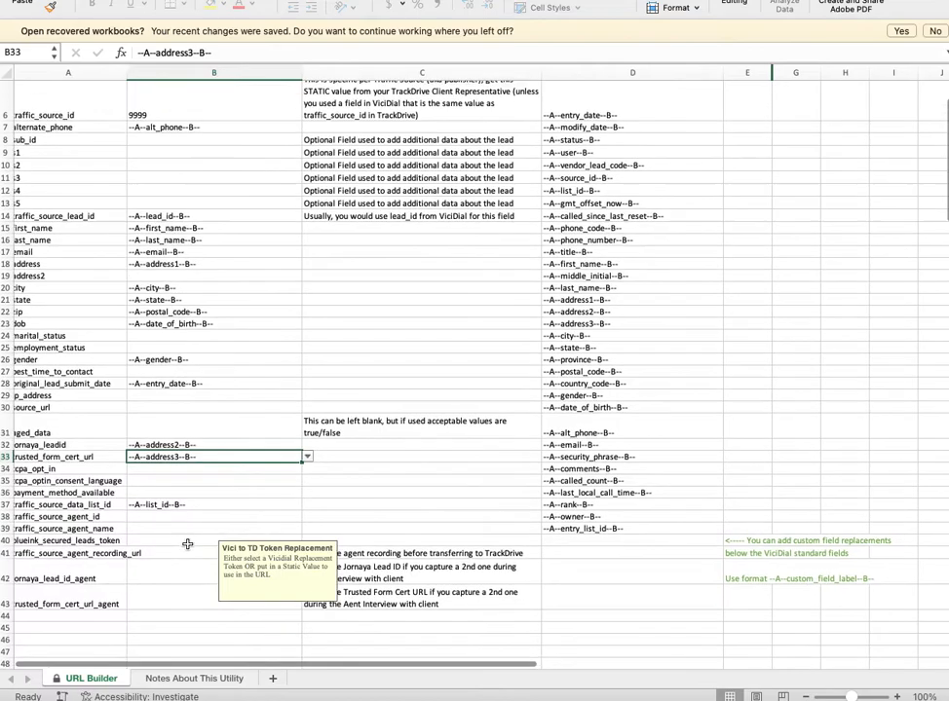
pyautogui.scroll(2, 187, 544)
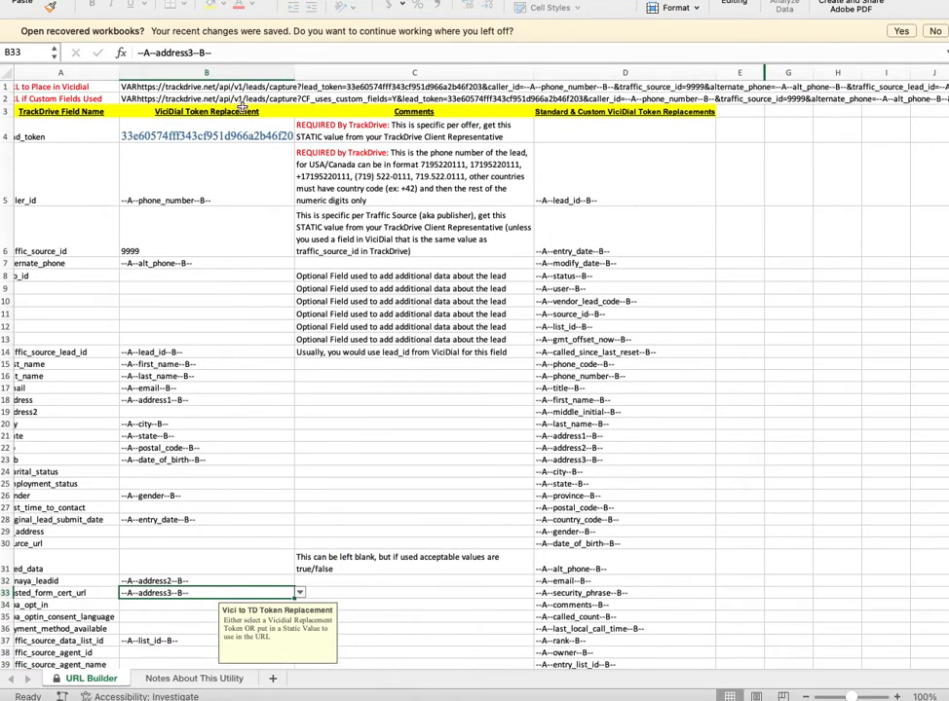
# Inspect B1's CONCATENATE capture URL formula, then return to TrackDrive's tokens page.
pyautogui.click(171, 87)
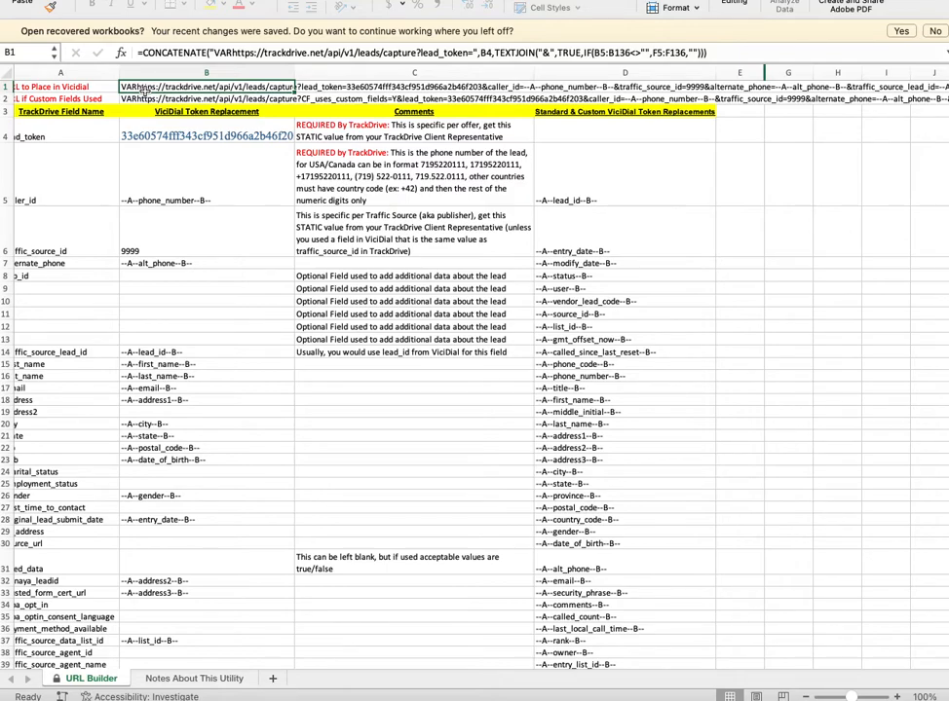
pyautogui.press('super+Tab')
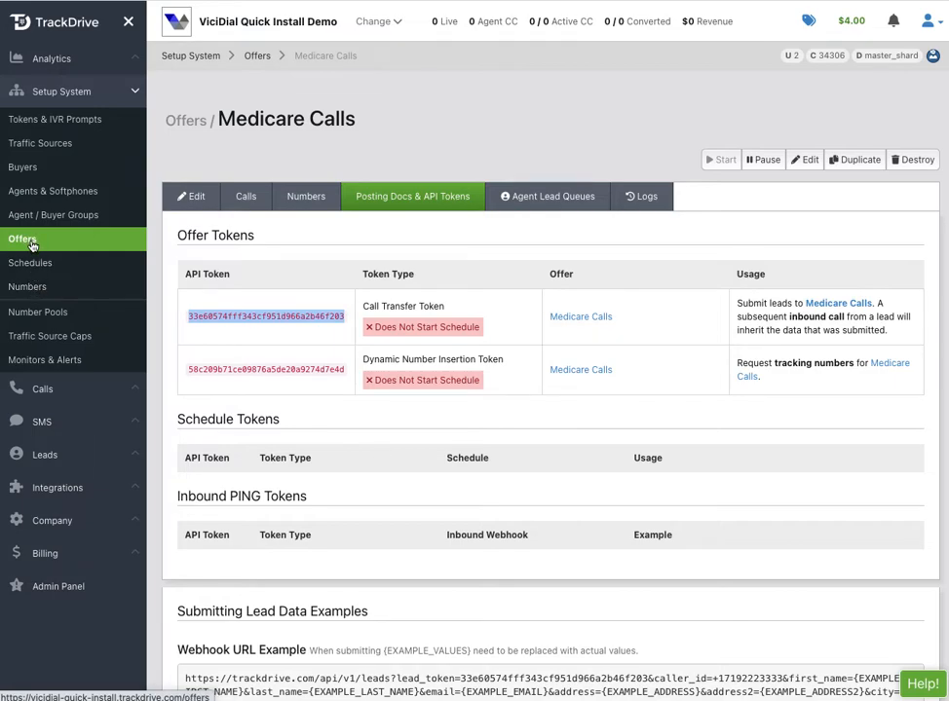
# Enable public posting instructions in the Medicare Calls offer settings and save.
pyautogui.click(191, 196)
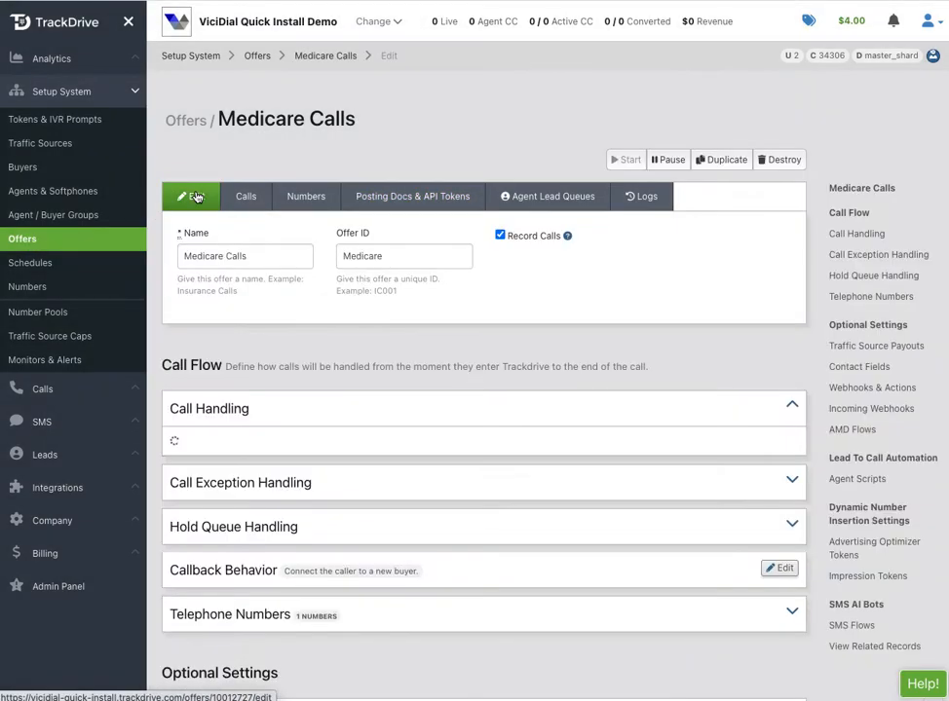
pyautogui.scroll(-5, 369, 351)
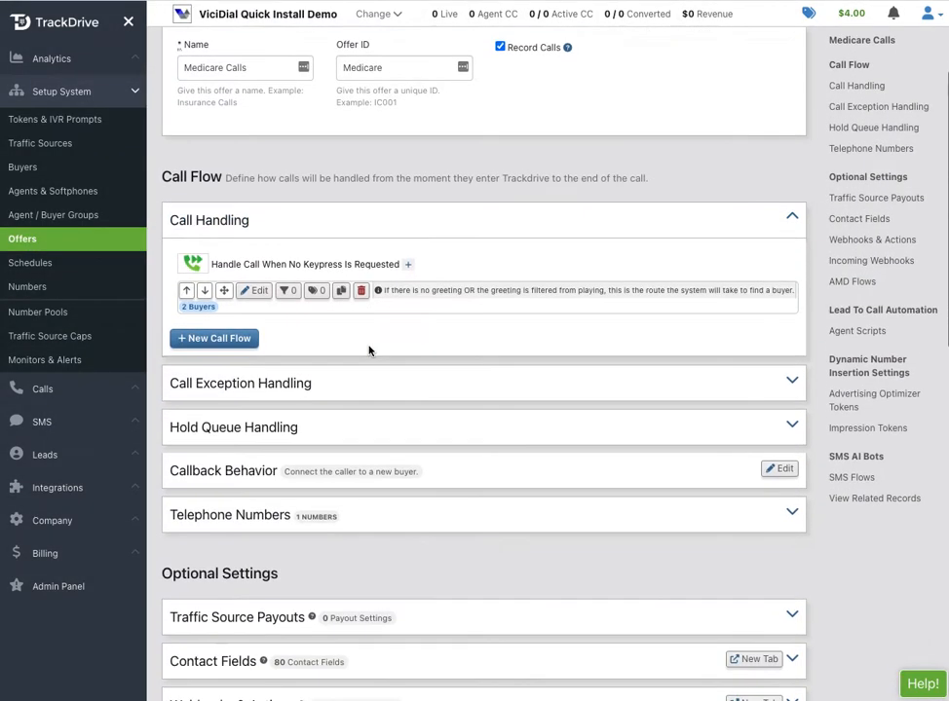
pyautogui.scroll(-1, 369, 350)
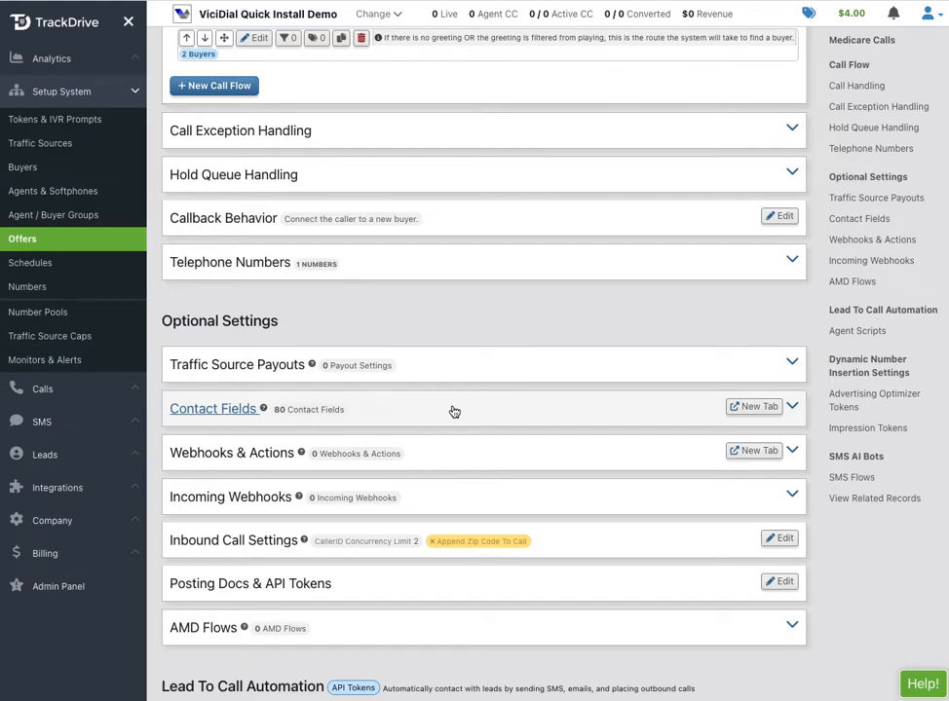
pyautogui.scroll(-5, 454, 411)
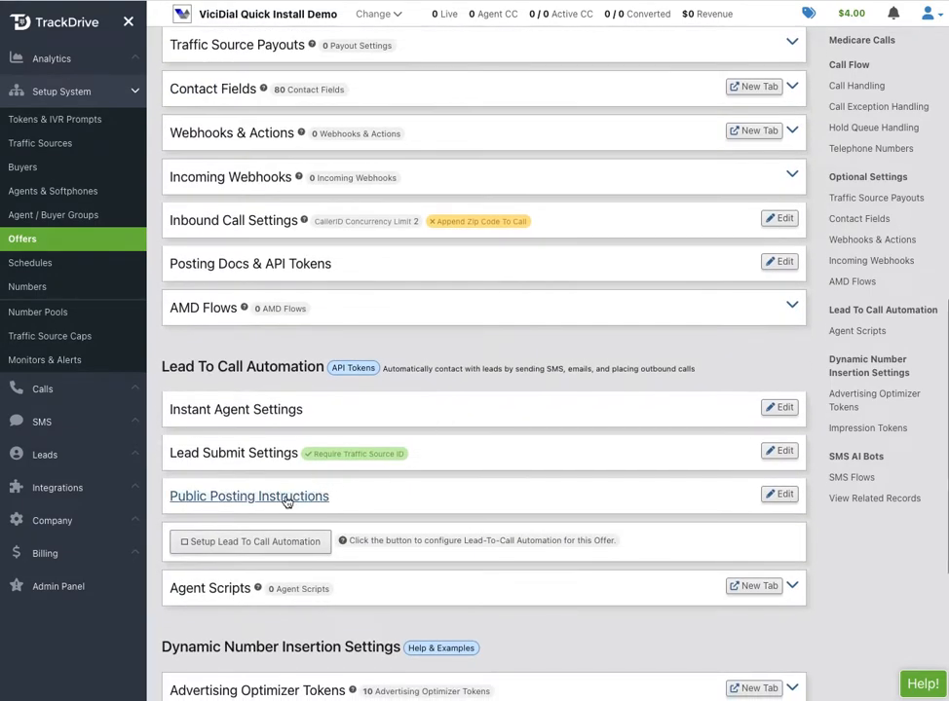
pyautogui.click(286, 499)
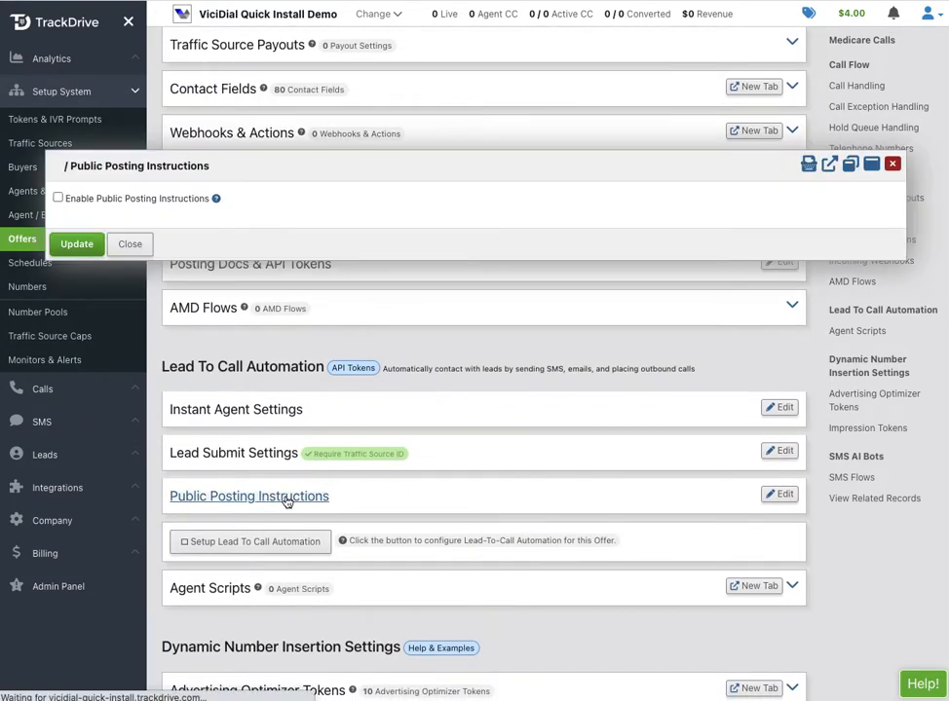
pyautogui.click(59, 197)
pyautogui.scroll(-2, 173, 394)
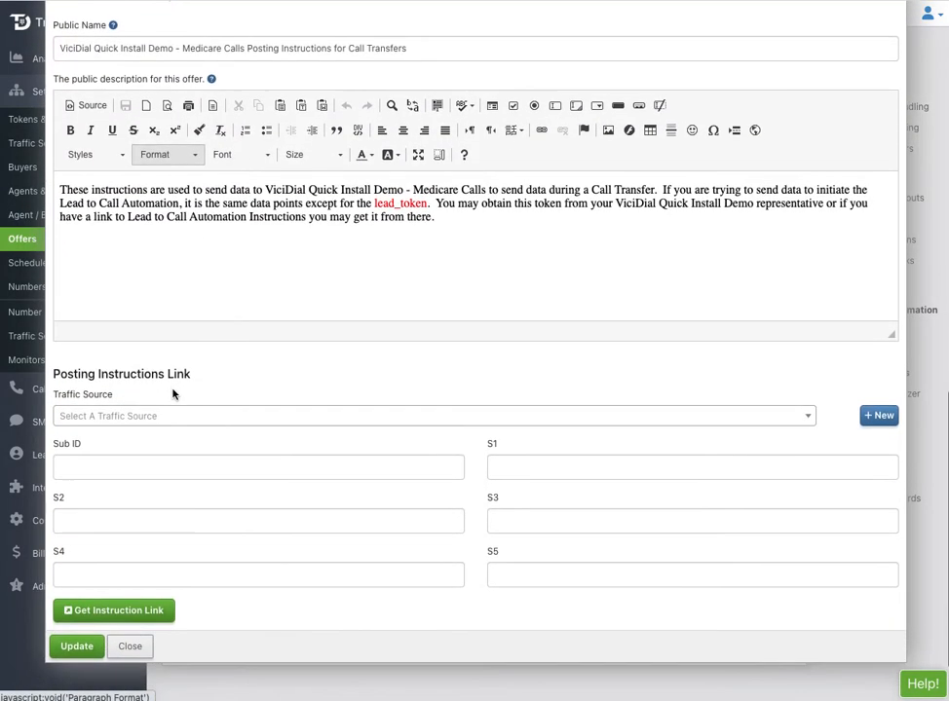
pyautogui.click(77, 645)
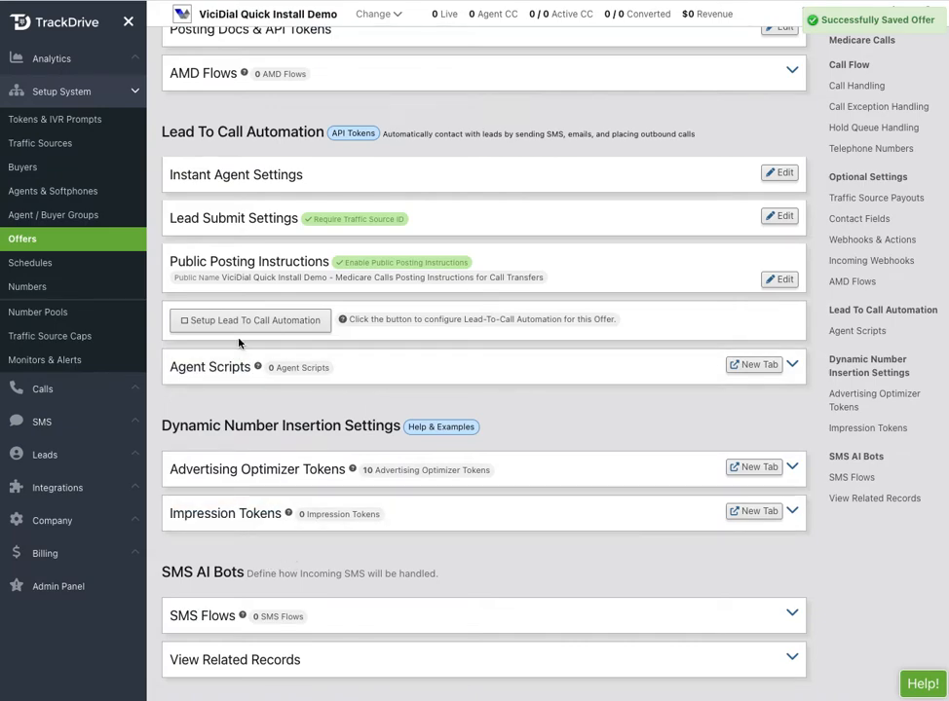
# Generate the posting instructions page for traffic source 1000.
pyautogui.click(287, 264)
pyautogui.scroll(-3, 290, 360)
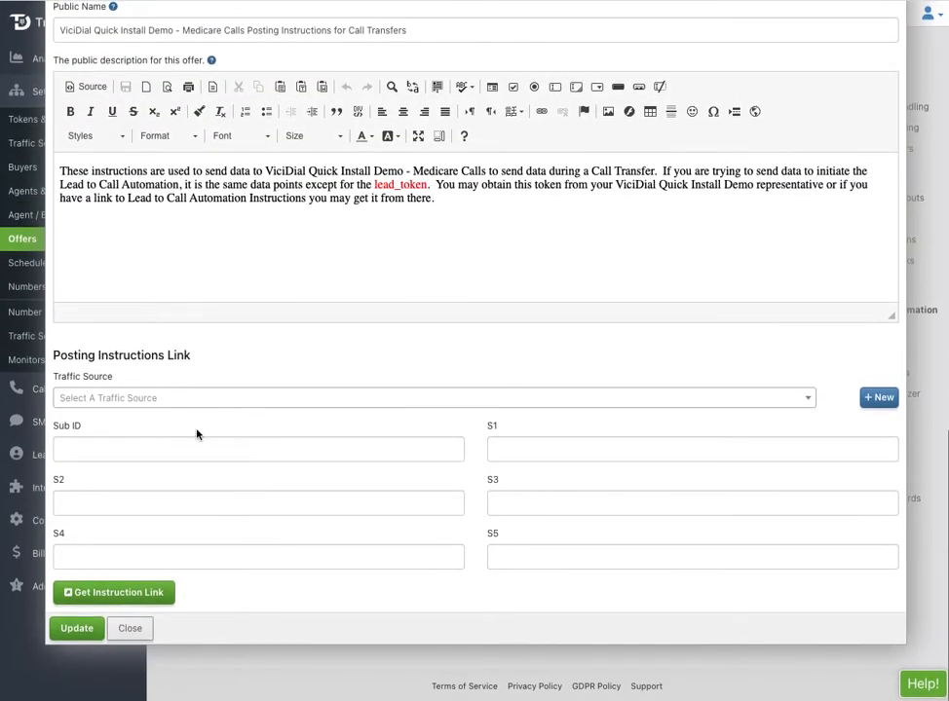
pyautogui.click(156, 400)
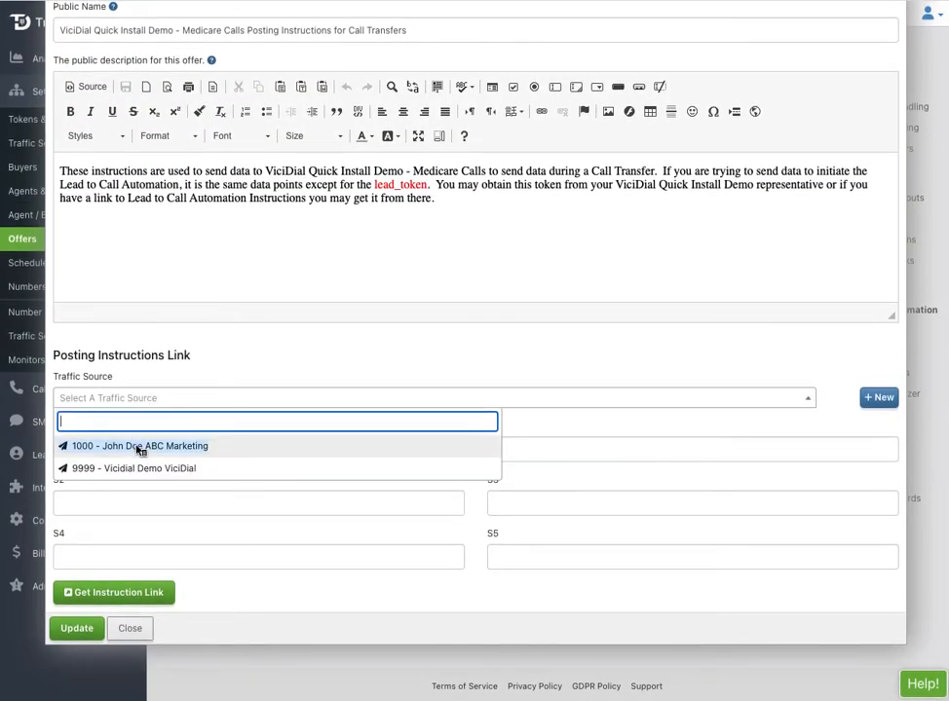
pyautogui.click(137, 446)
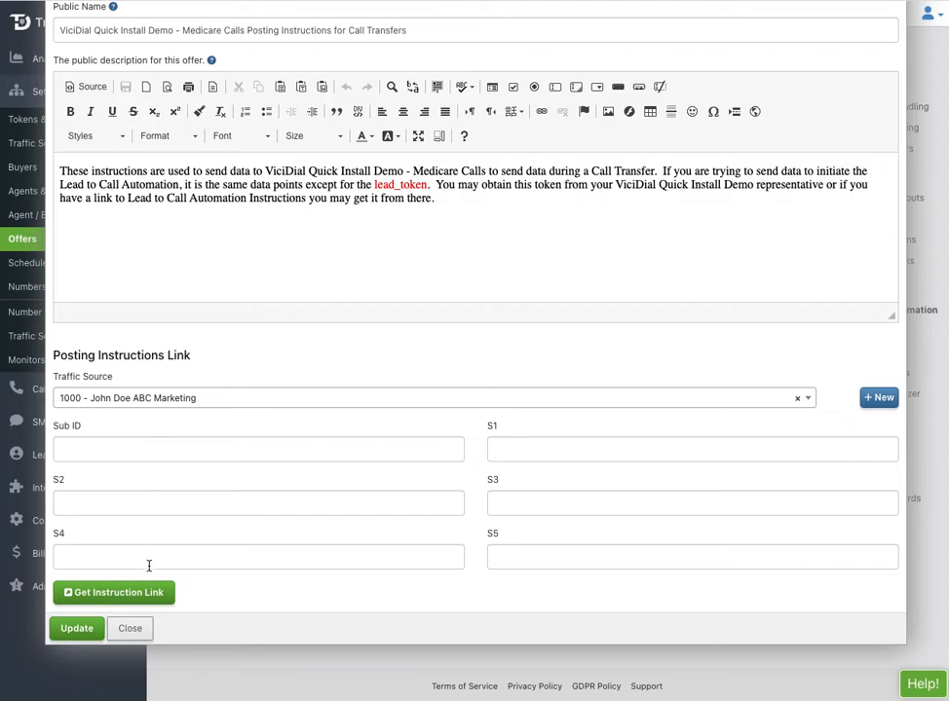
pyautogui.click(143, 597)
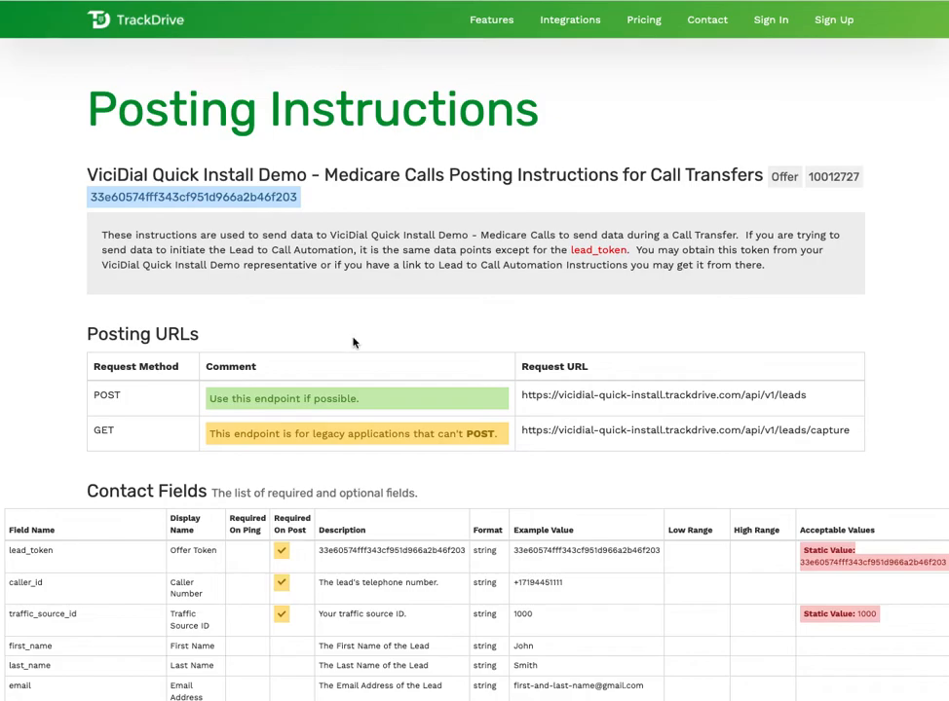
pyautogui.scroll(-3, 388, 332)
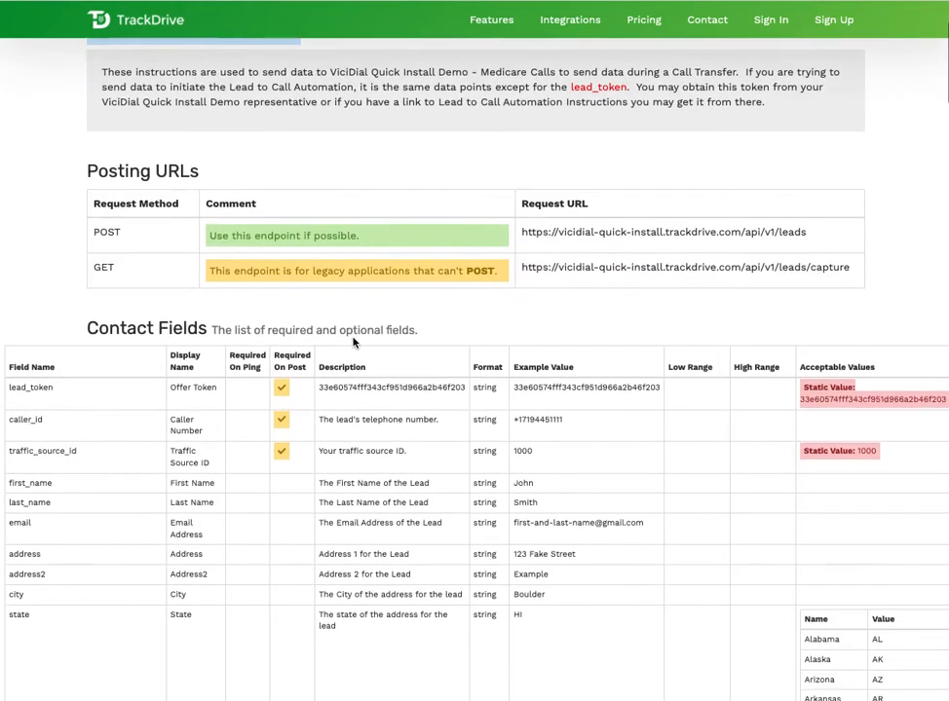
pyautogui.scroll(3, 353, 342)
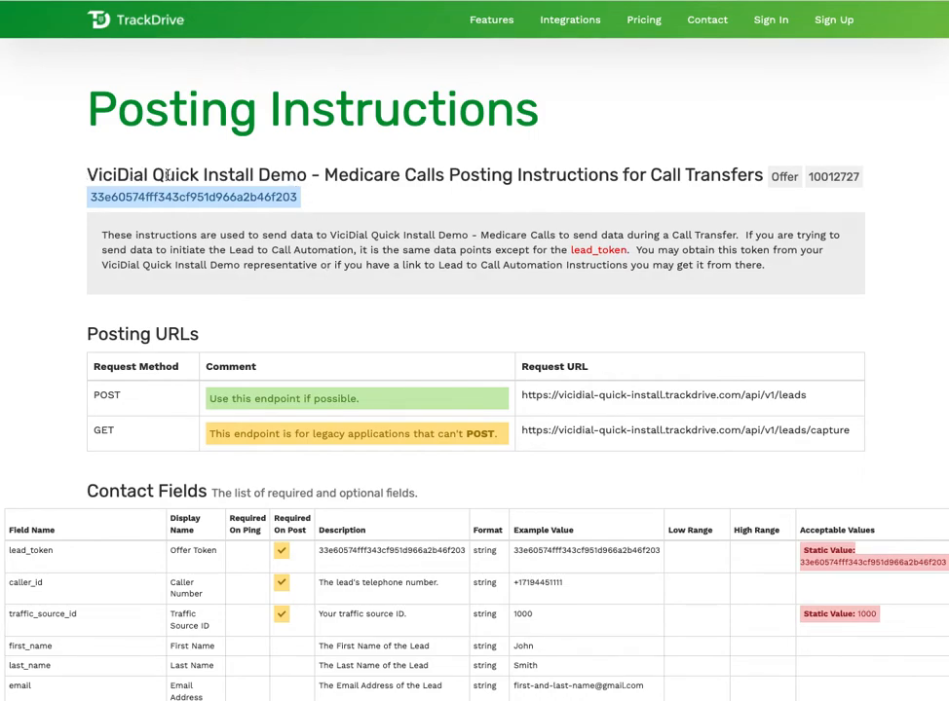
pyautogui.scroll(-1, 207, 234)
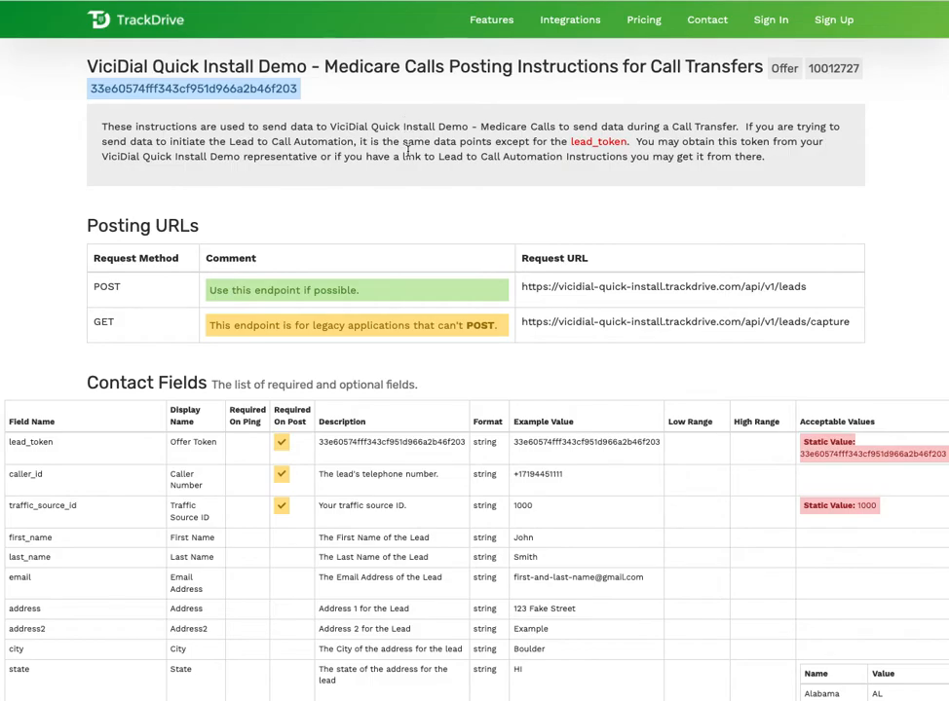
pyautogui.scroll(-2, 247, 273)
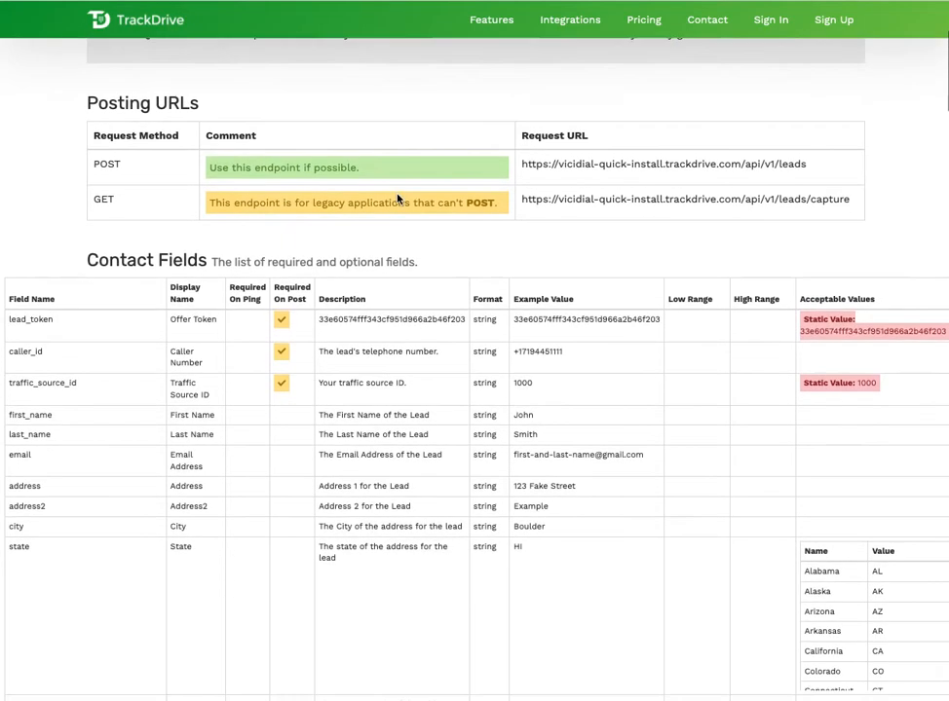
pyautogui.scroll(-4, 123, 349)
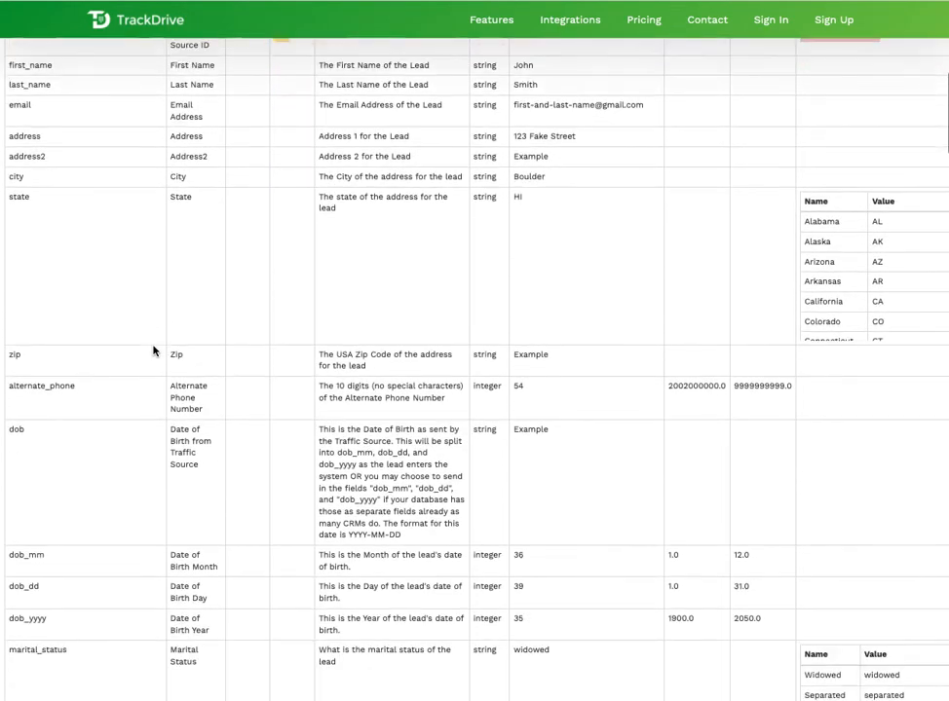
pyautogui.scroll(-7, 153, 351)
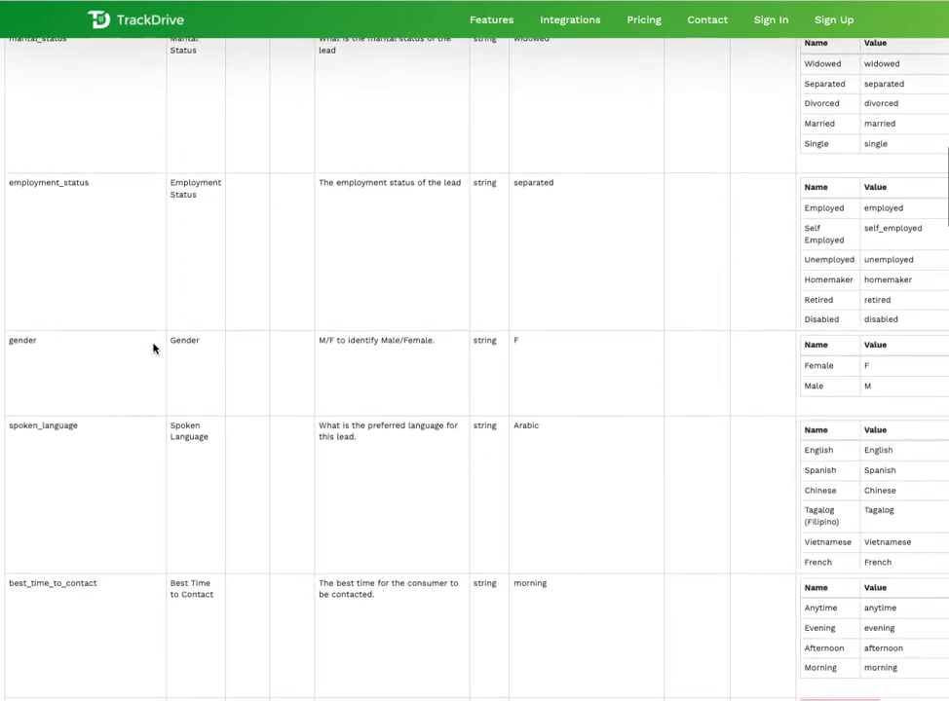
pyautogui.scroll(-4, 153, 350)
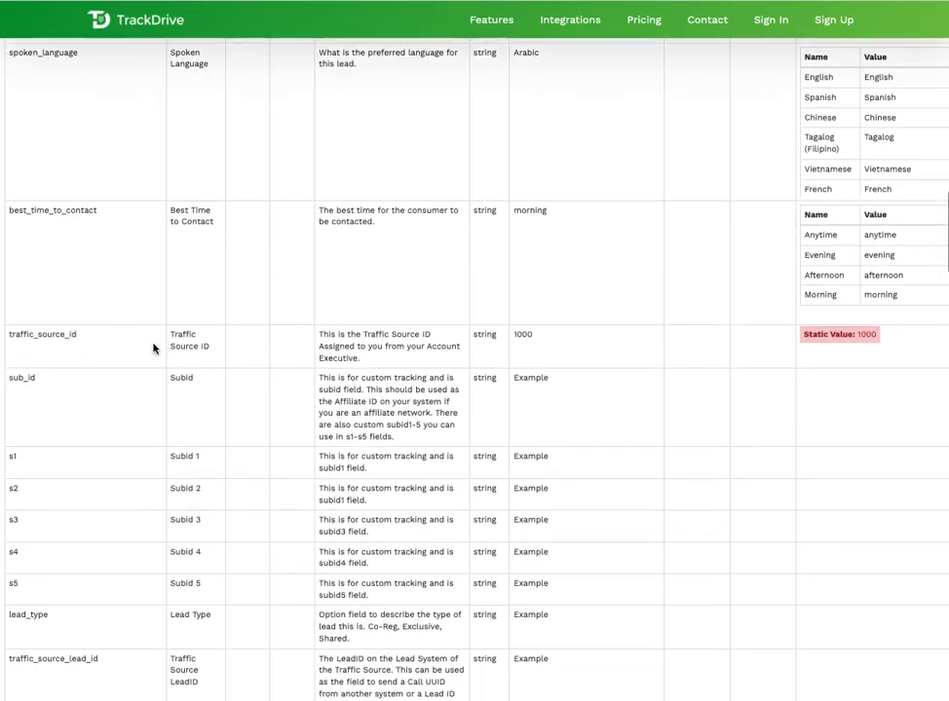
pyautogui.scroll(9, 153, 348)
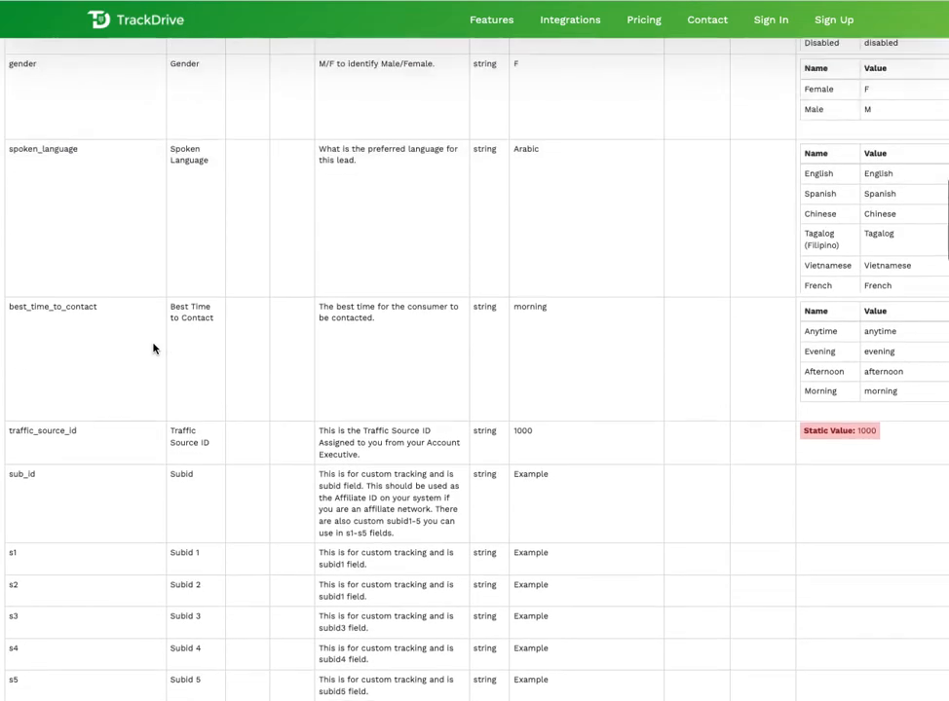
pyautogui.scroll(9, 153, 349)
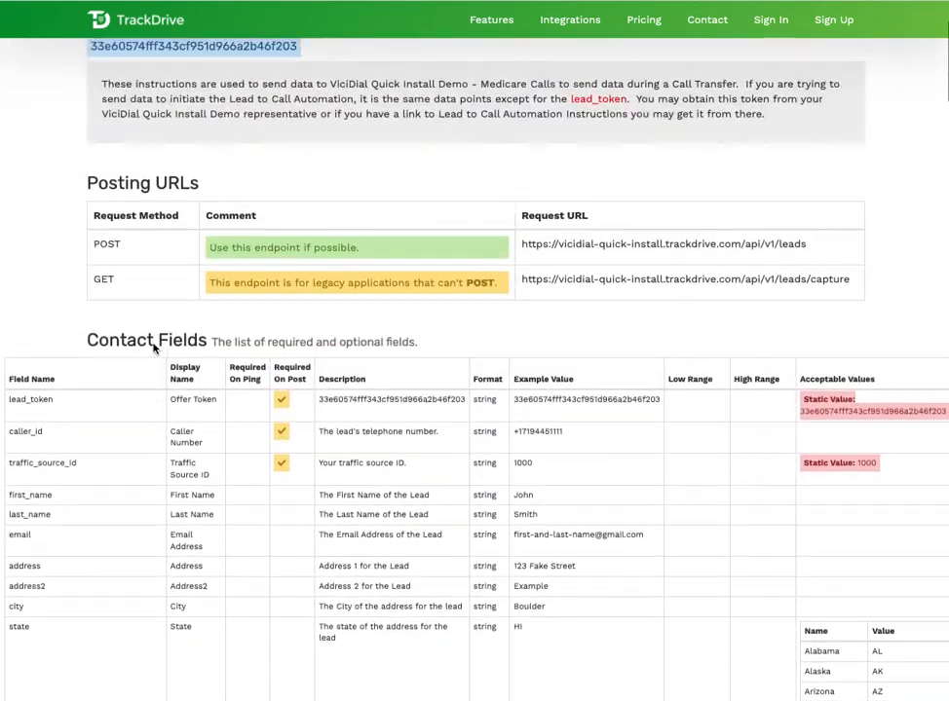